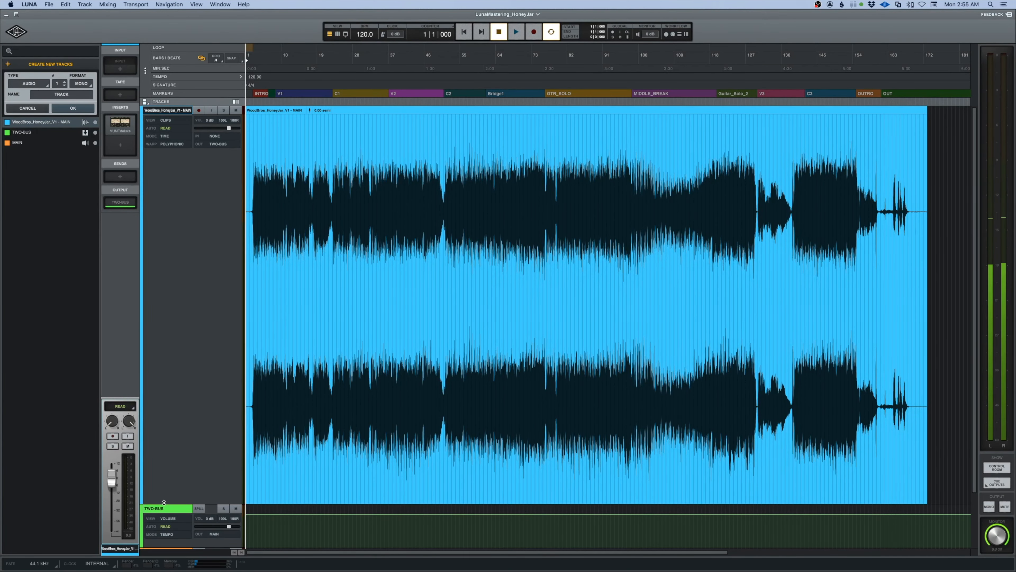
# Look over the mixer channels and play the WoodBros_HoneyJar_V1 mix from its beginning.
pyautogui.press('super+equal')
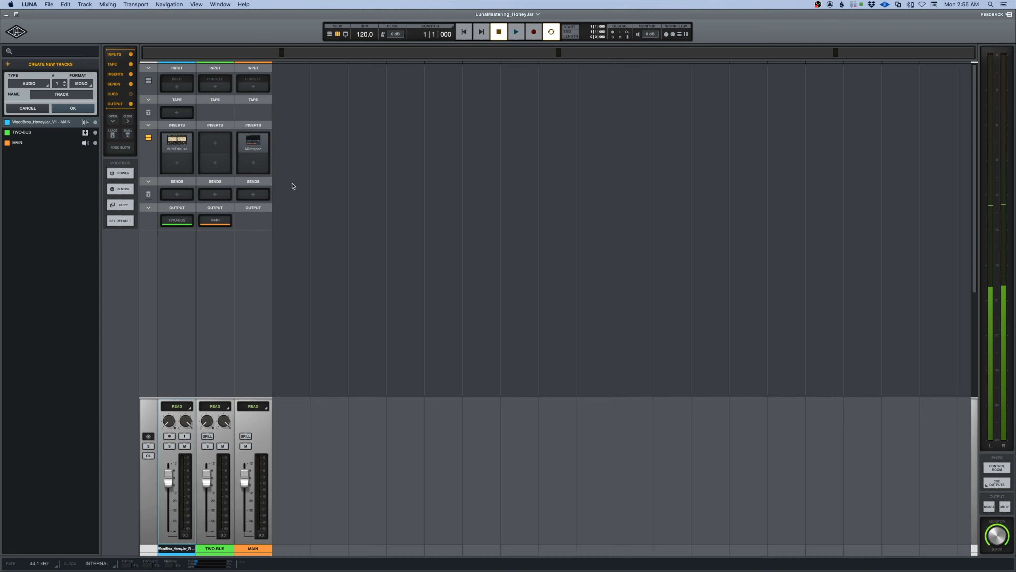
pyautogui.press('super+equal')
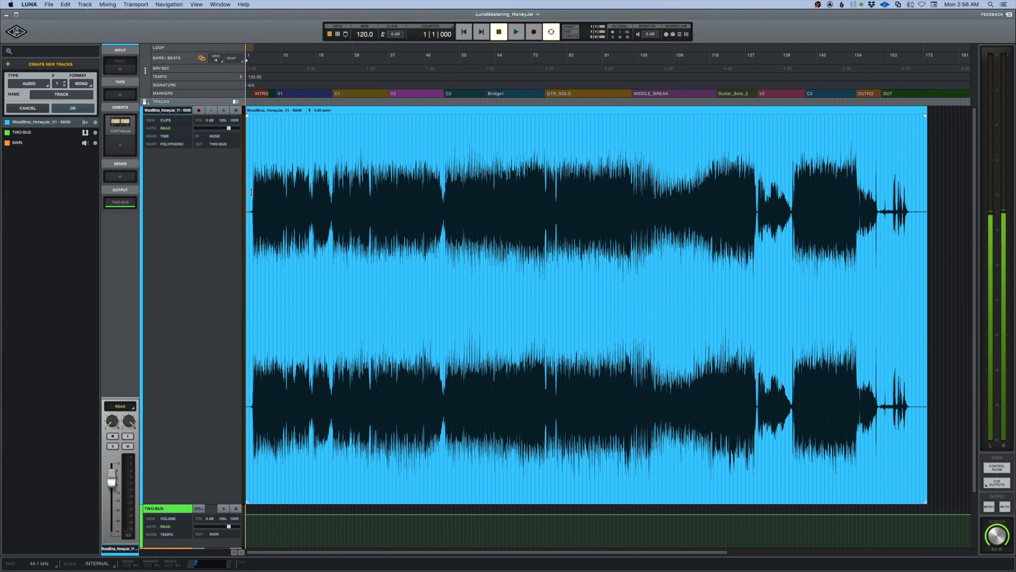
pyautogui.press('space')
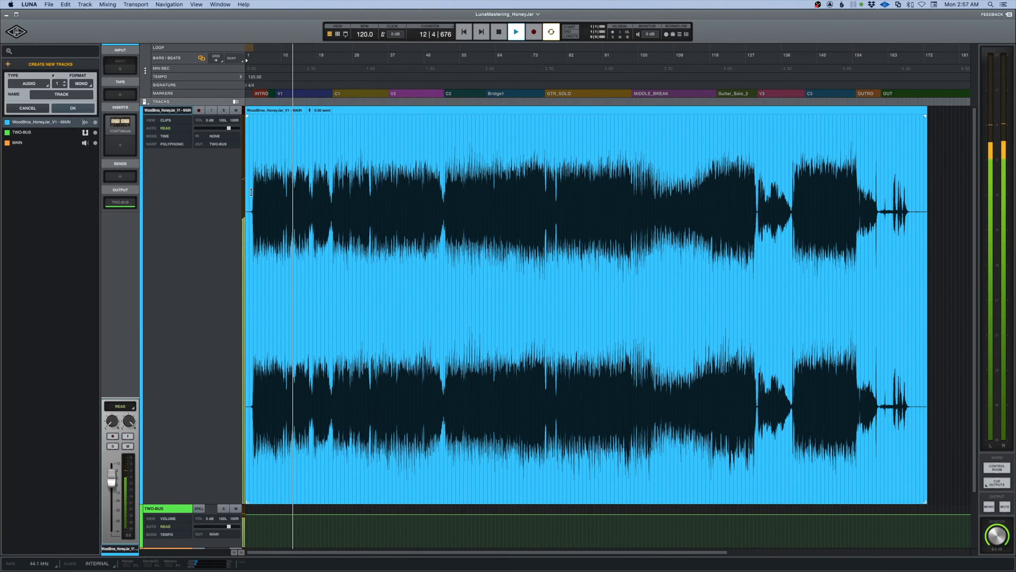
pyautogui.press('space')
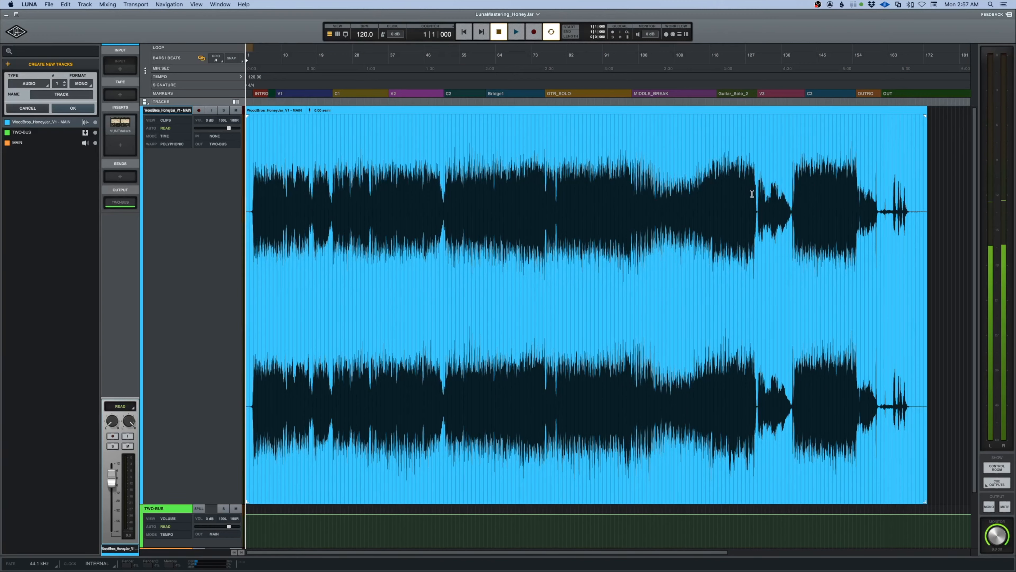
pyautogui.click(798, 196)
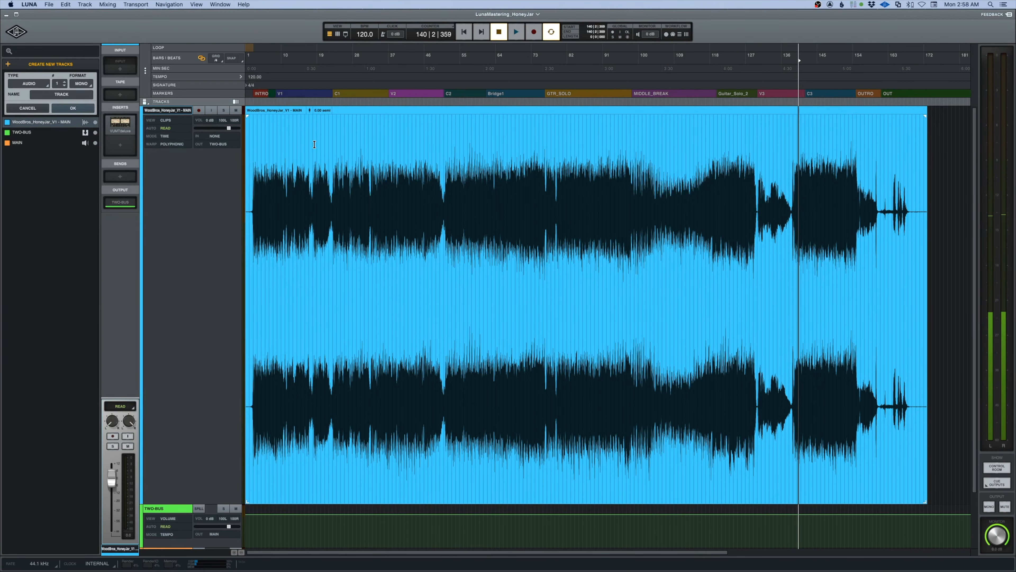
# Open the VUMTdeluxe meter on the WoodBros_HoneyJar_V1 track and play loud and intro passages to read their RMS levels.
pyautogui.click(126, 123)
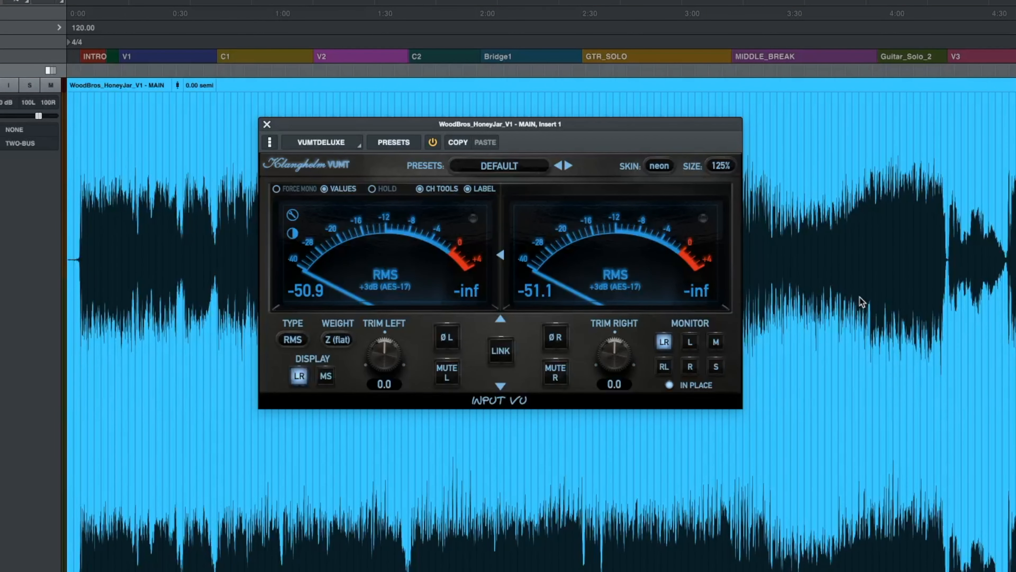
pyautogui.press('space')
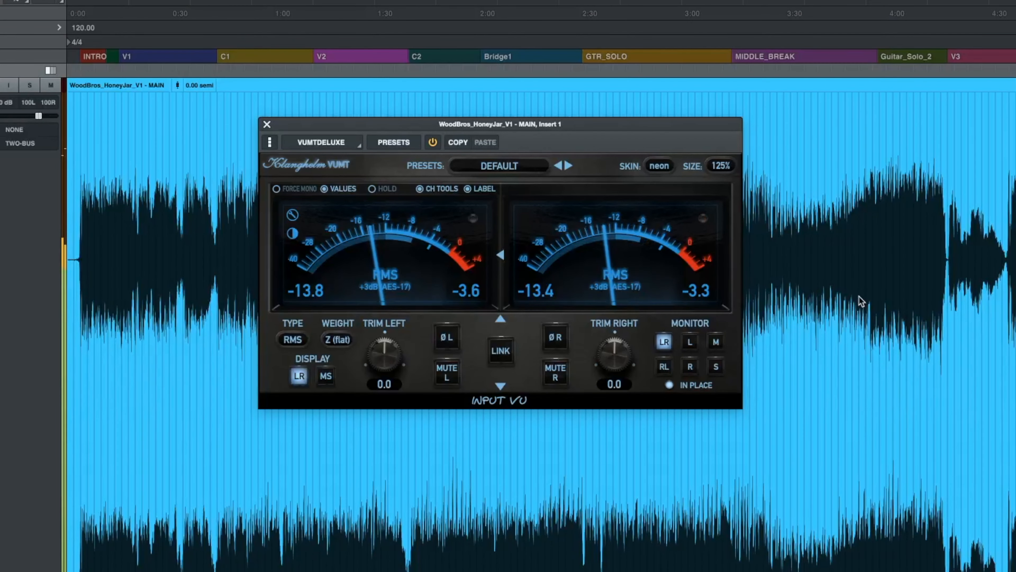
pyautogui.press('space')
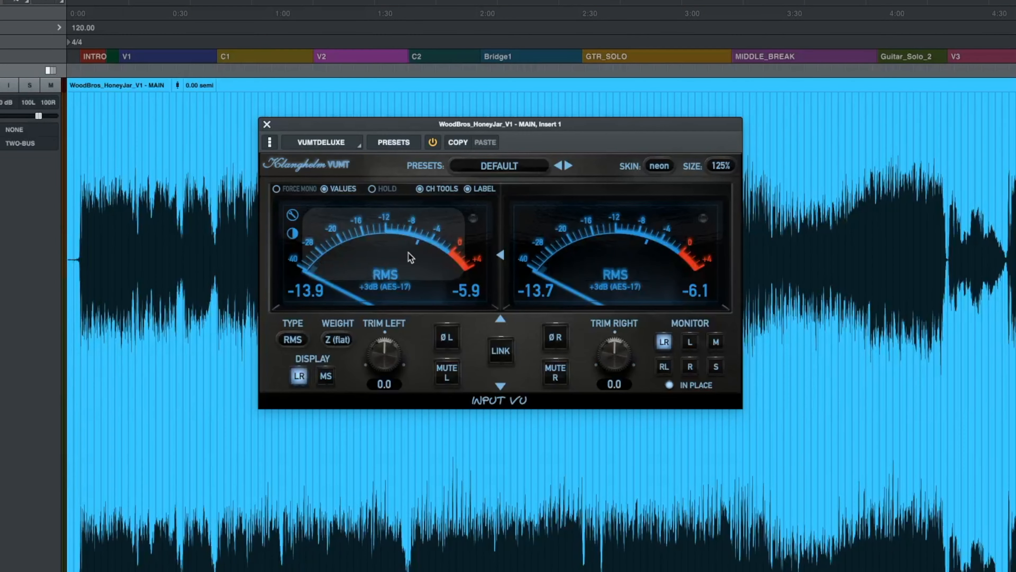
pyautogui.click(101, 223)
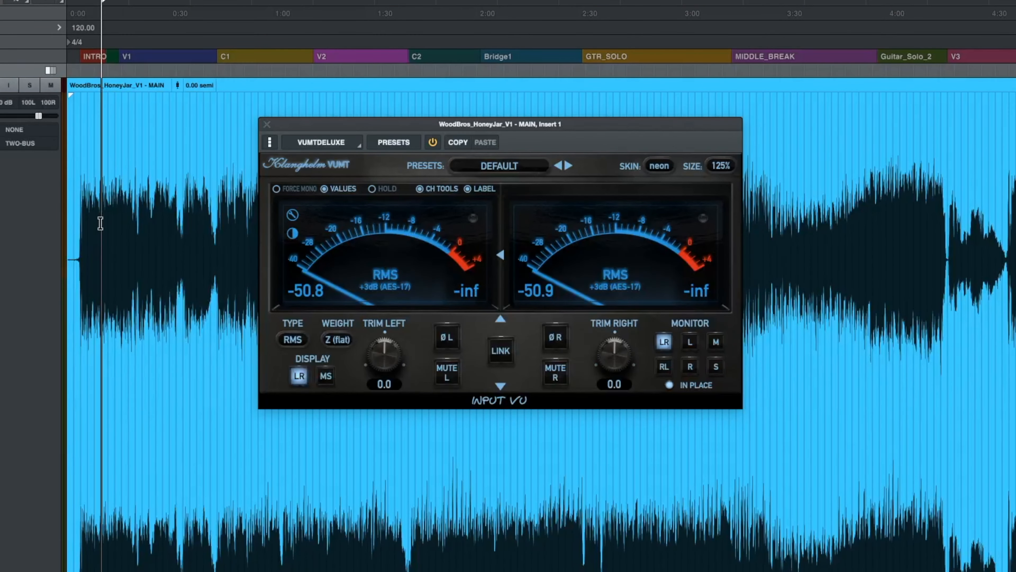
pyautogui.press('space')
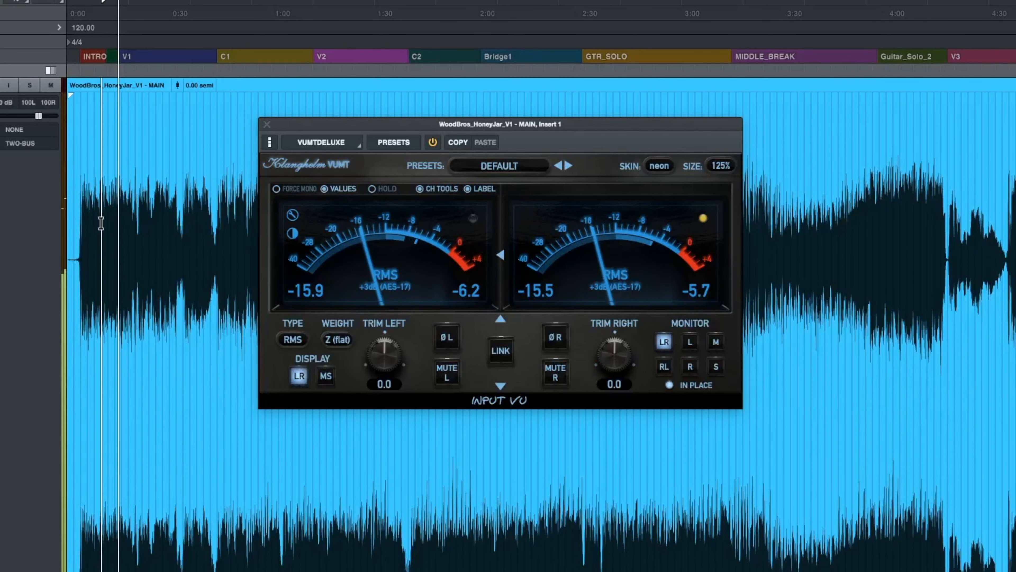
pyautogui.press('space')
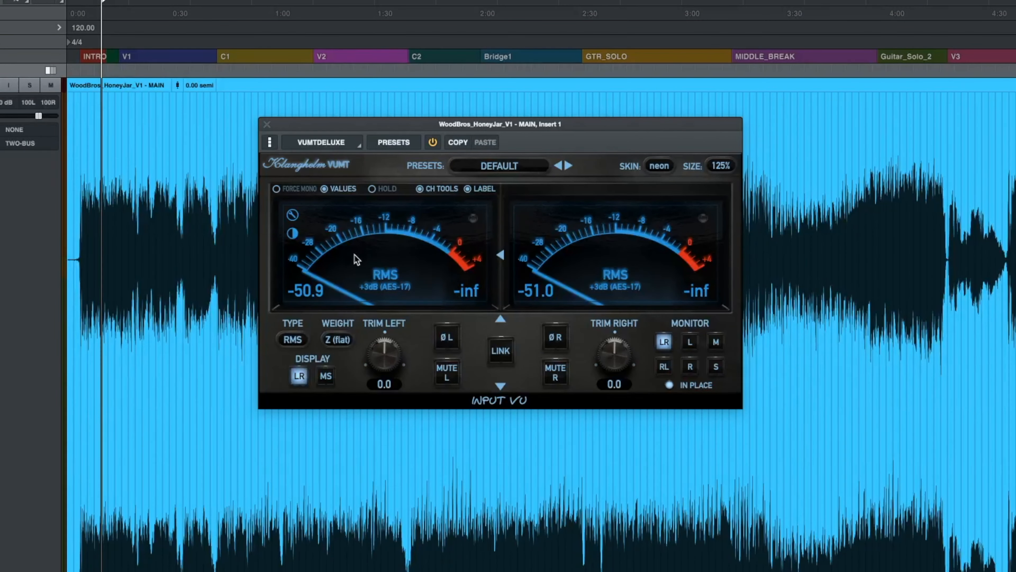
pyautogui.press('space')
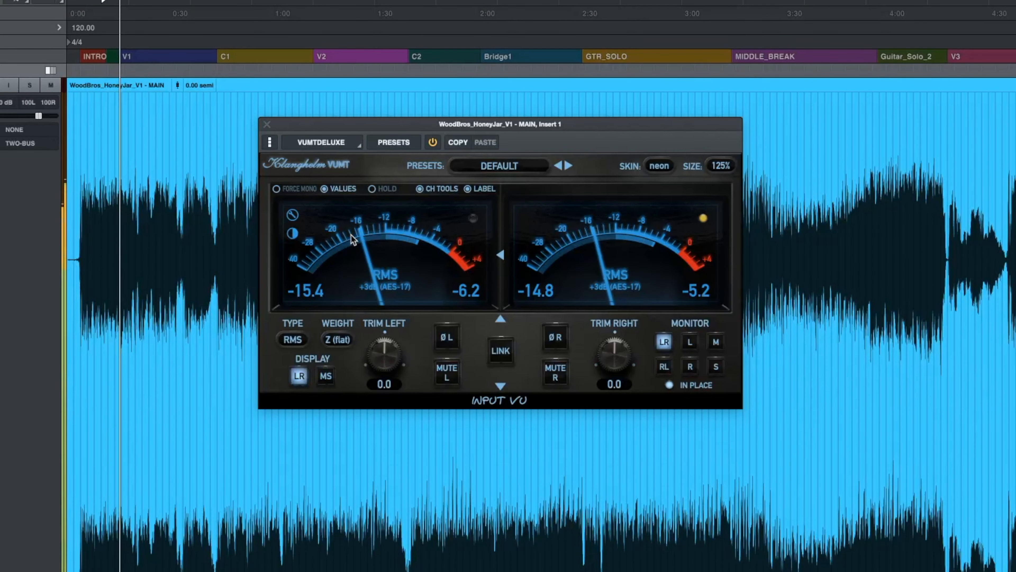
pyautogui.press('space')
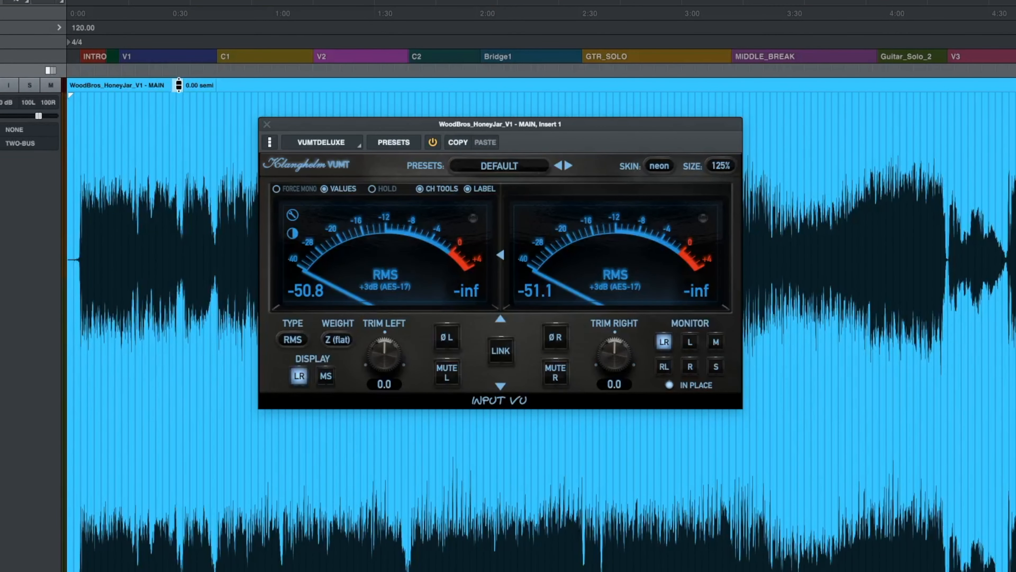
# Lower the WoodBros_HoneyJar_V1 clip gain to -3.2 dB, comparing the level on the input VU meter.
pyautogui.moveTo(178, 85); pyautogui.dragTo(179, 99)
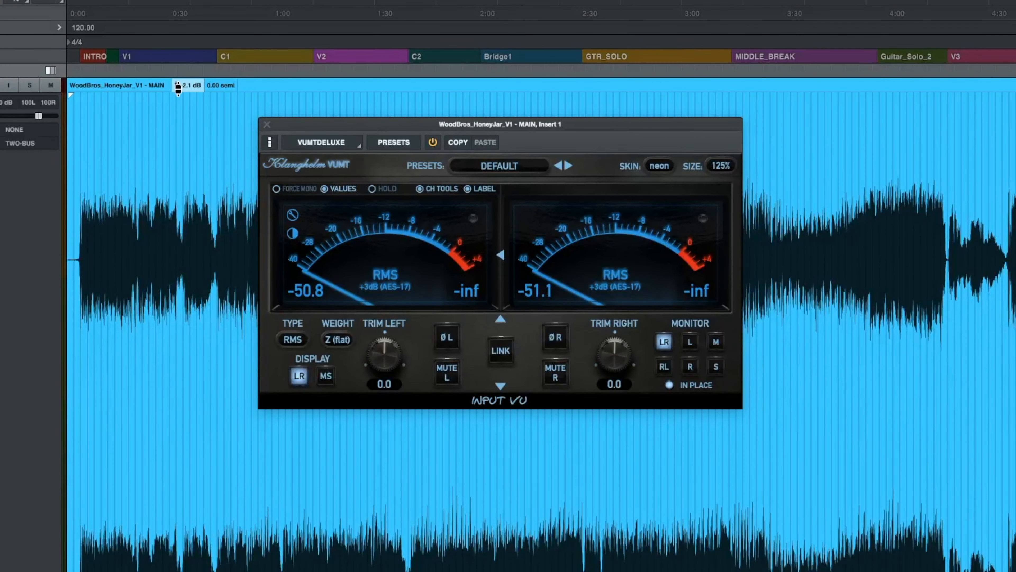
pyautogui.doubleClick(178, 88)
pyautogui.press('space')
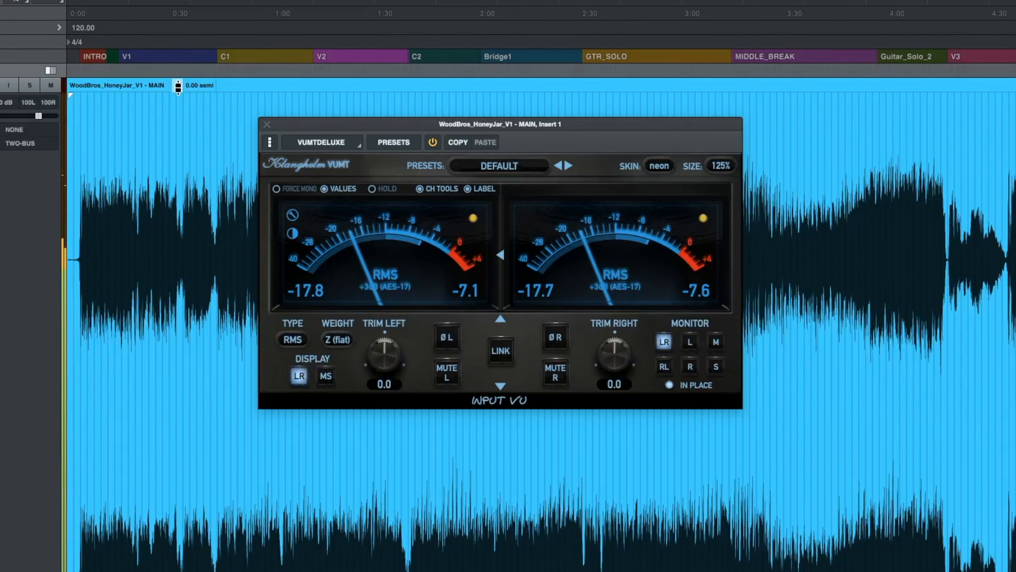
pyautogui.moveTo(178, 86); pyautogui.dragTo(178, 107)
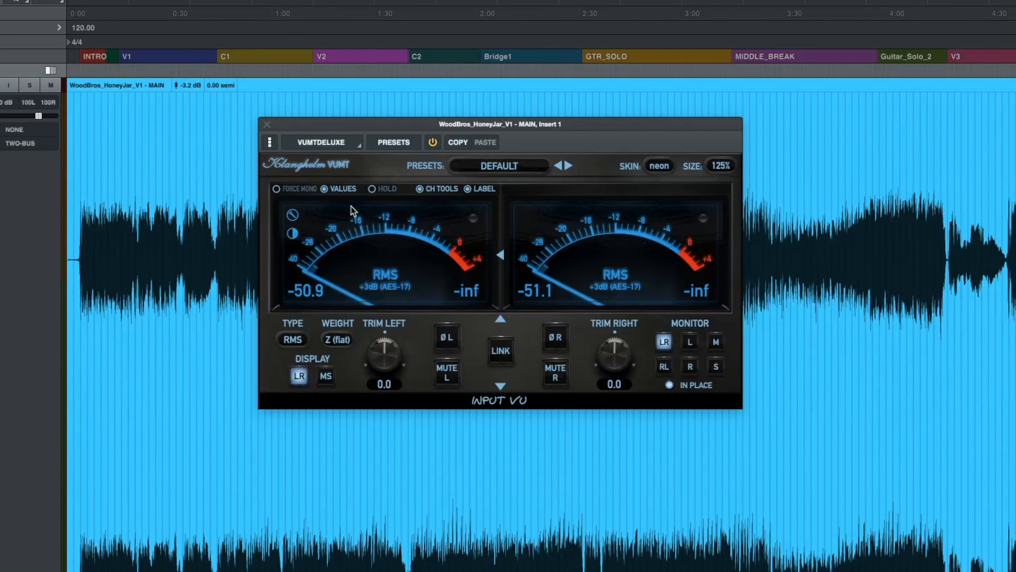
# Play the mix from the start of the intro to check its level on the VU meter, and close the meter.
pyautogui.click(82, 243)
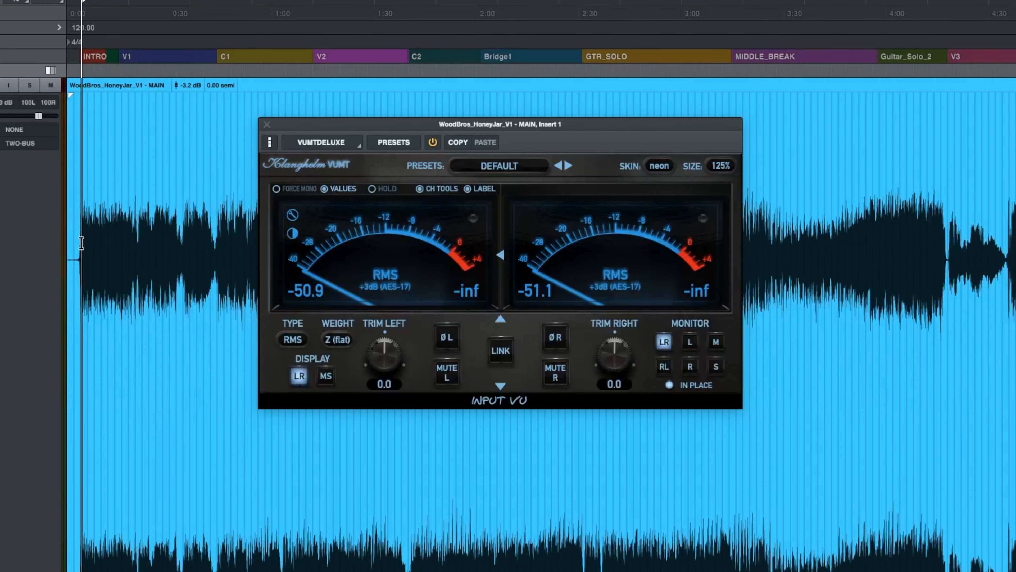
pyautogui.press('space')
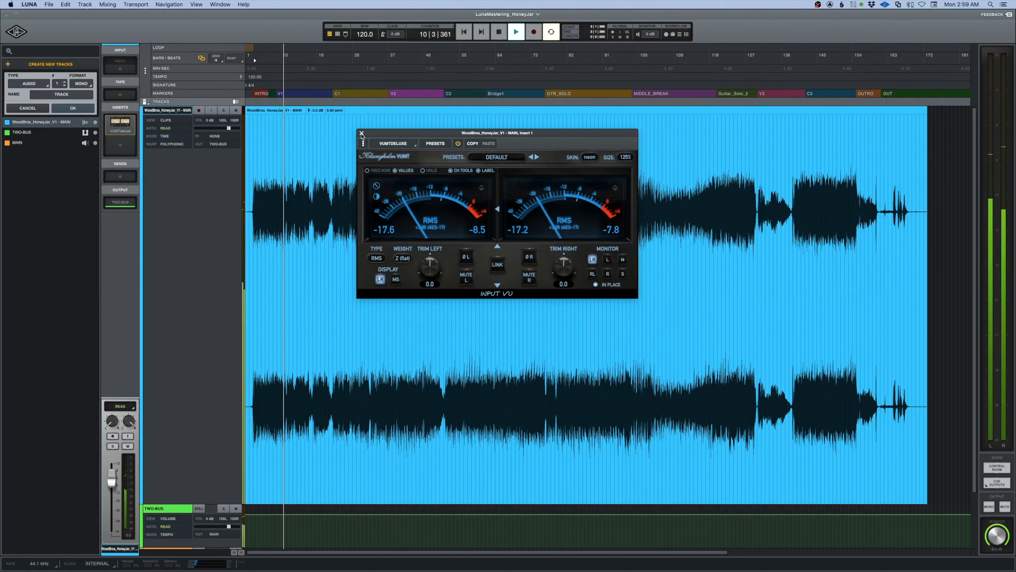
pyautogui.click(361, 135)
pyautogui.press('space')
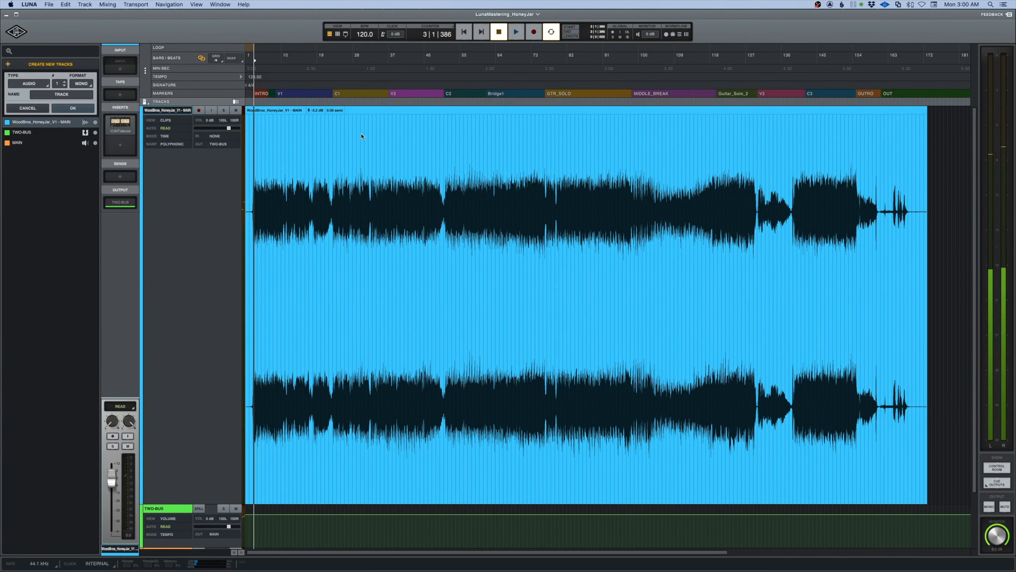
# Raise the MAIN output fader slightly in the mixer and play the intro to check the output level.
pyautogui.press('super+equal')
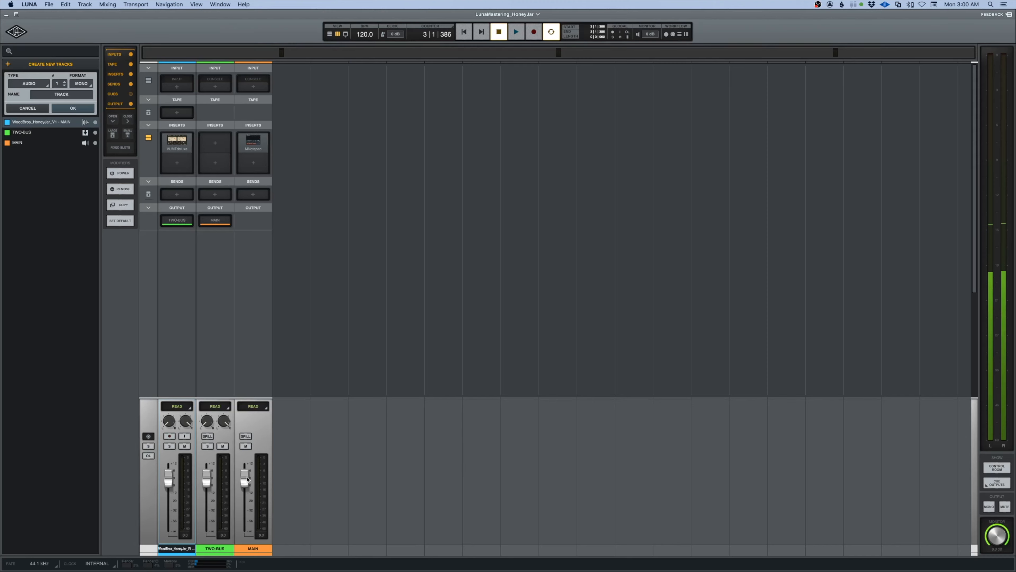
pyautogui.moveTo(247, 479); pyautogui.dragTo(247, 477)
pyautogui.press('space')
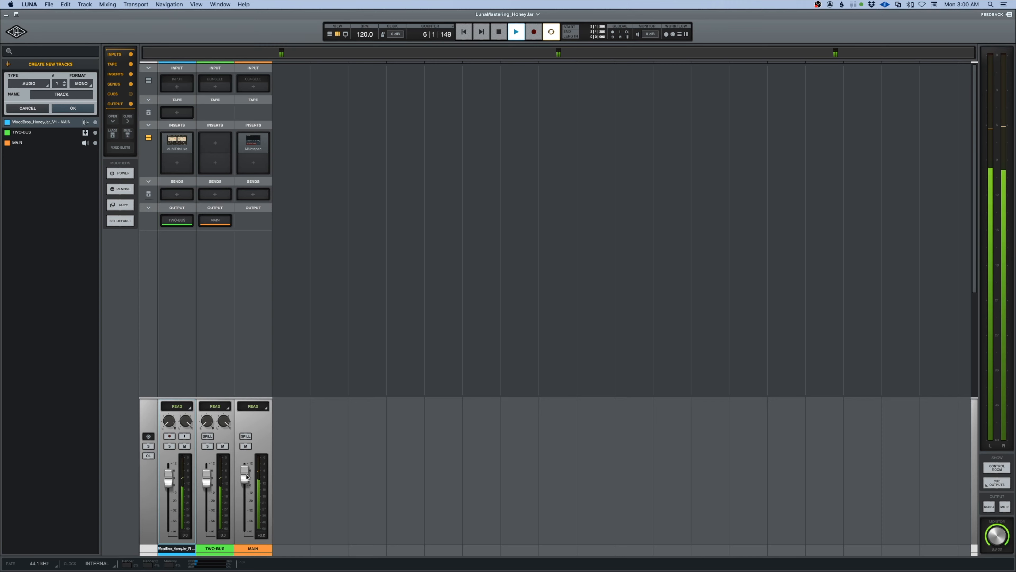
pyautogui.press('space')
pyautogui.press('super+equal')
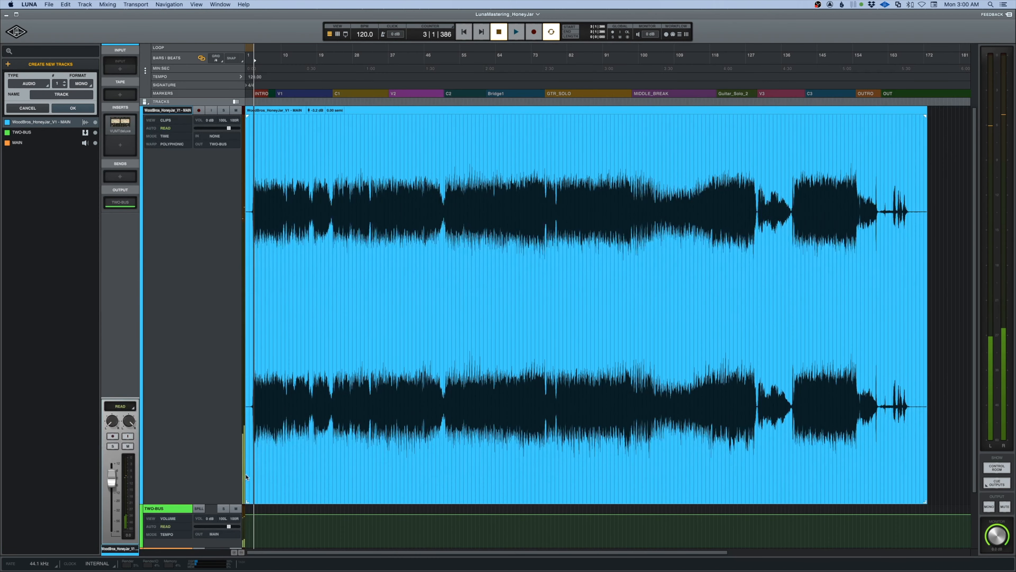
# Examine the intro's waveform close up and play it from bar 2, just before the music starts.
pyautogui.scroll(-1, 316, 285)
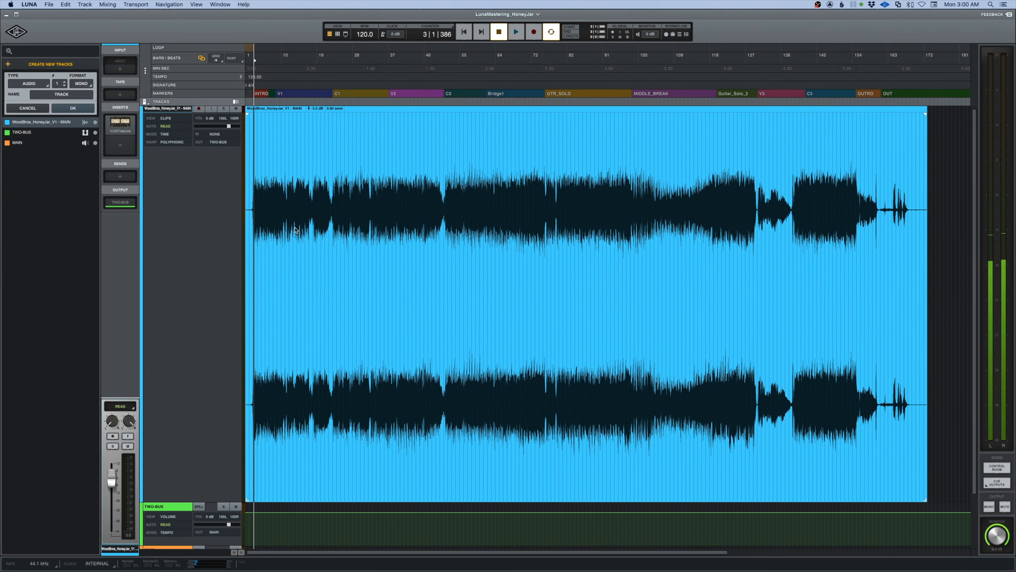
pyautogui.press('super+bracketright')
pyautogui.press('super+bracketright')
pyautogui.press('super+bracketright')
pyautogui.press('super+bracketright')
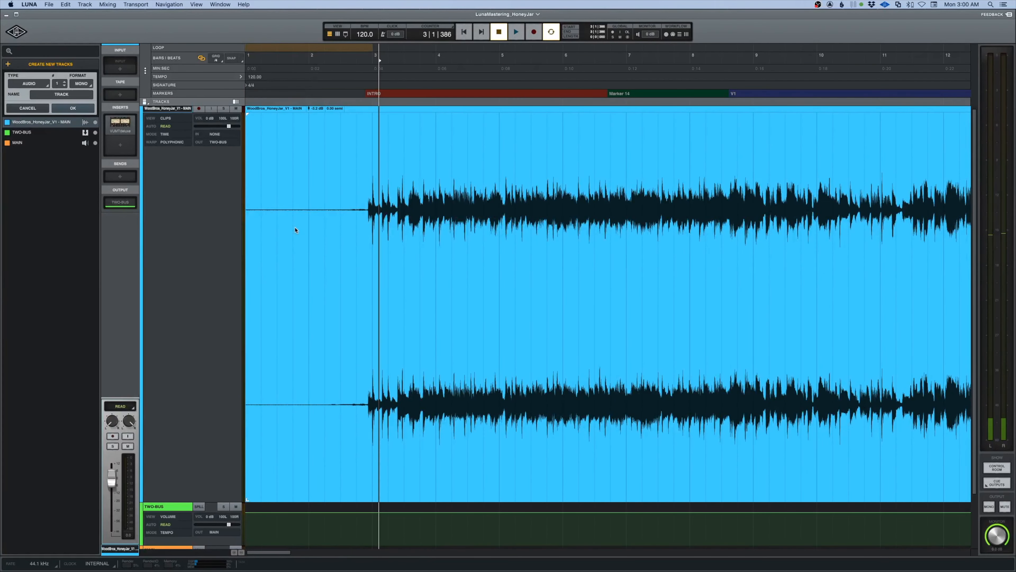
pyautogui.click(325, 228)
pyautogui.press('space')
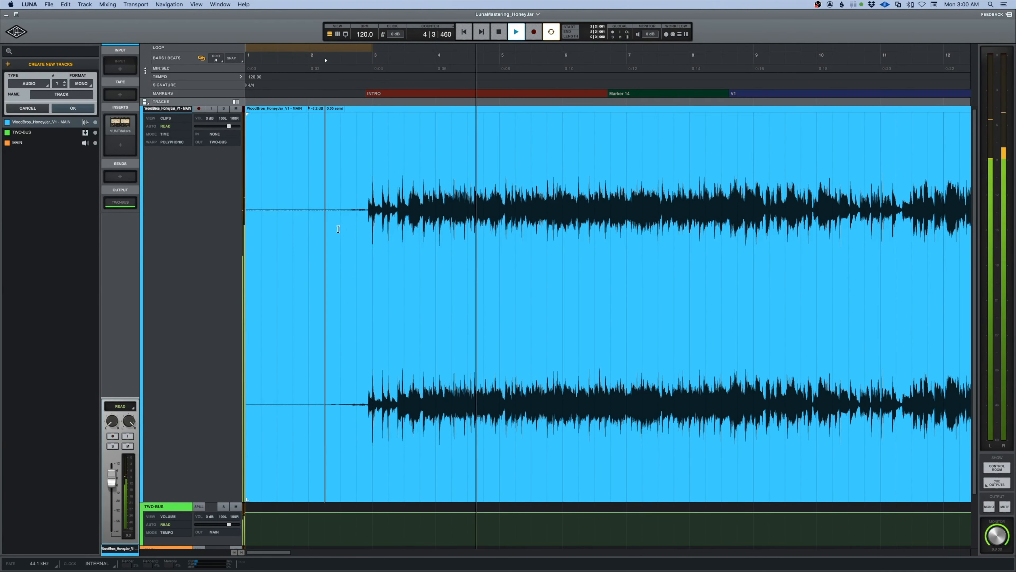
pyautogui.scroll(1, 338, 229)
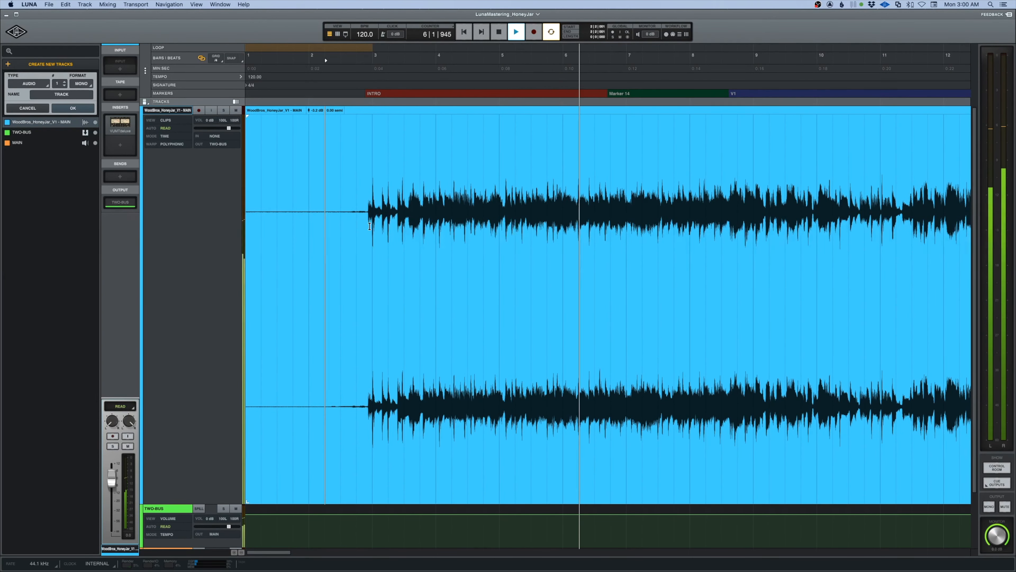
pyautogui.press('space')
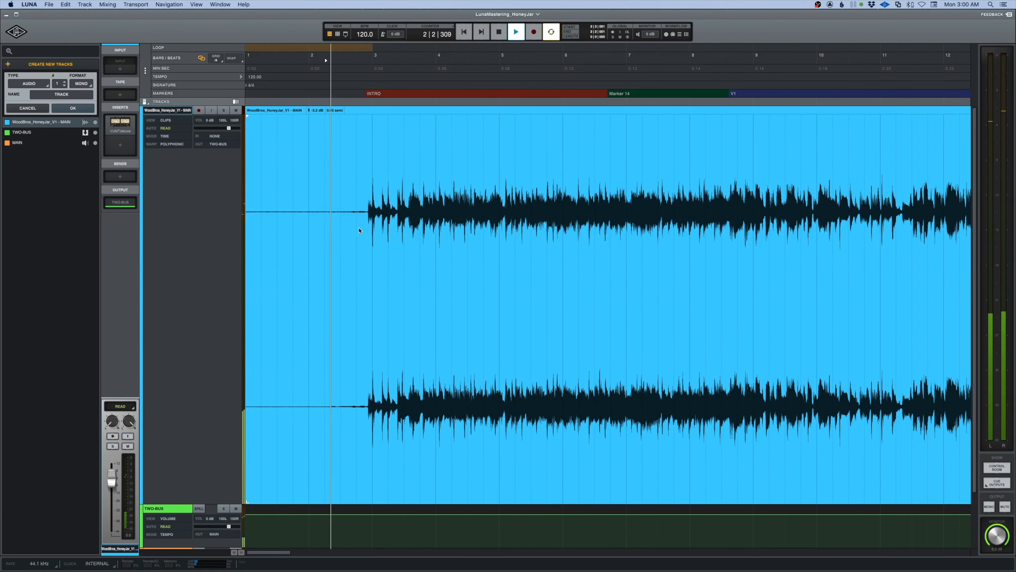
pyautogui.press('space')
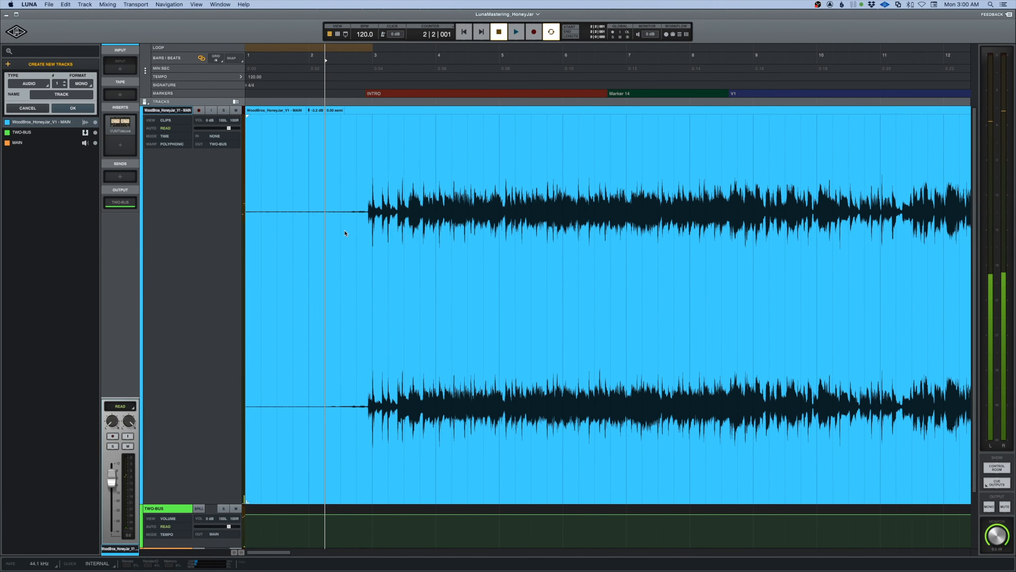
# Check the VUMTdeluxe meter in the WoodBros_HoneyJar_V1 channel's first insert in the mixer, and close it.
pyautogui.press('super+equal')
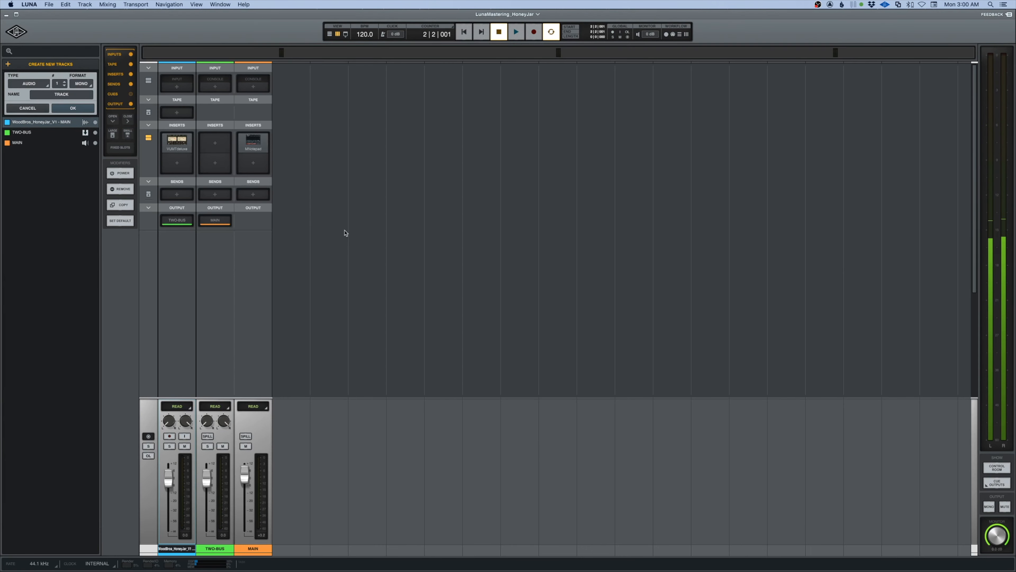
pyautogui.moveTo(171, 152)
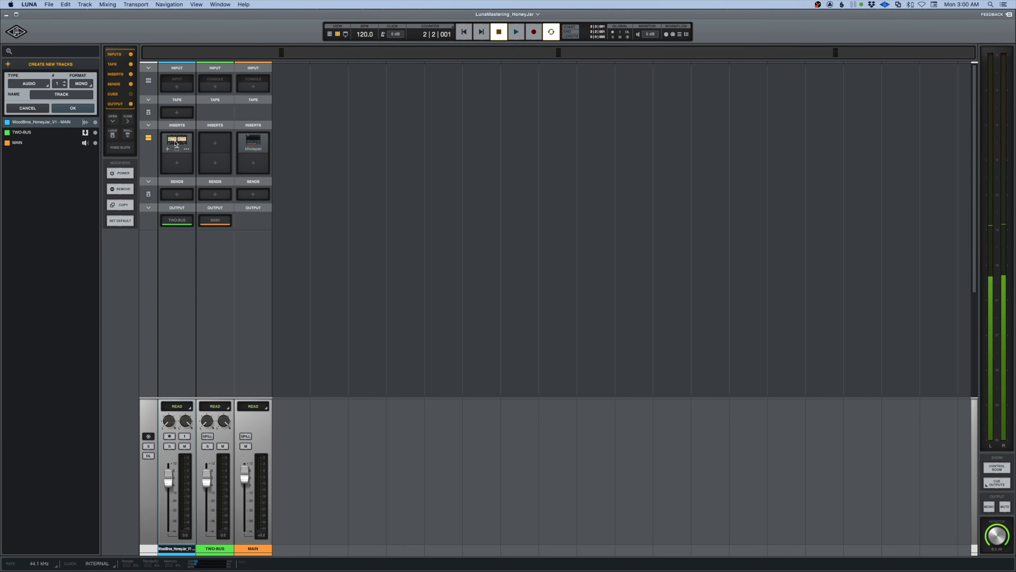
pyautogui.click(175, 143)
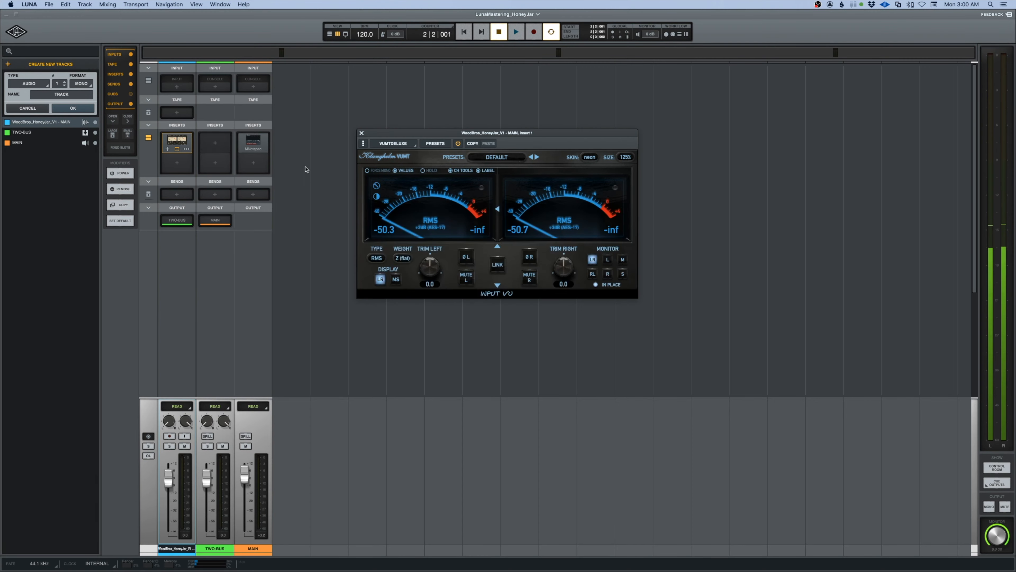
pyautogui.click(362, 133)
# Insert the bx_digital V3 equalizer below the VU meter on the WoodBros_HoneyJar_V1 channel and start playback through it.
pyautogui.click(177, 163)
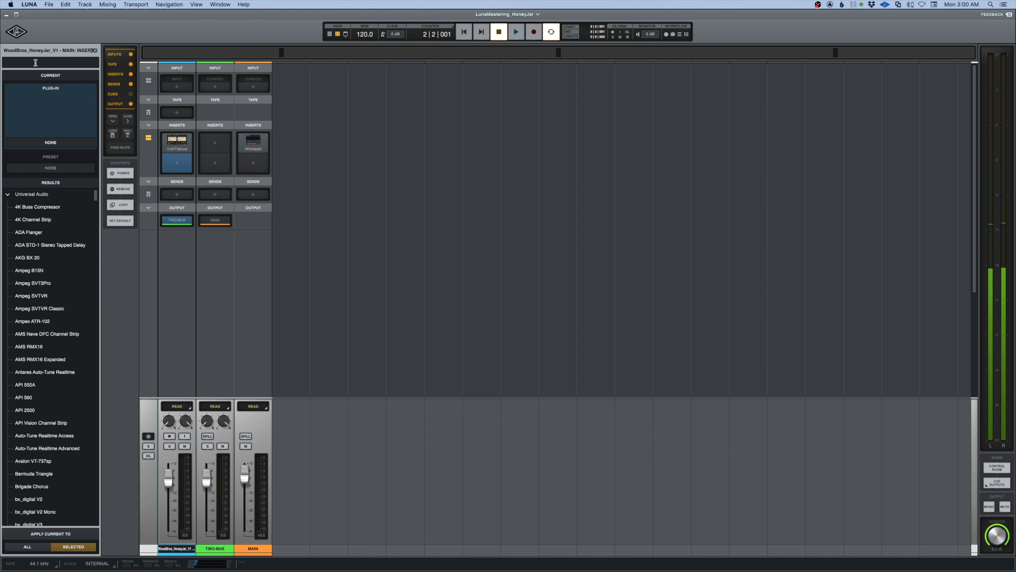
pyautogui.scroll(-5, 34, 370)
pyautogui.click(33, 354)
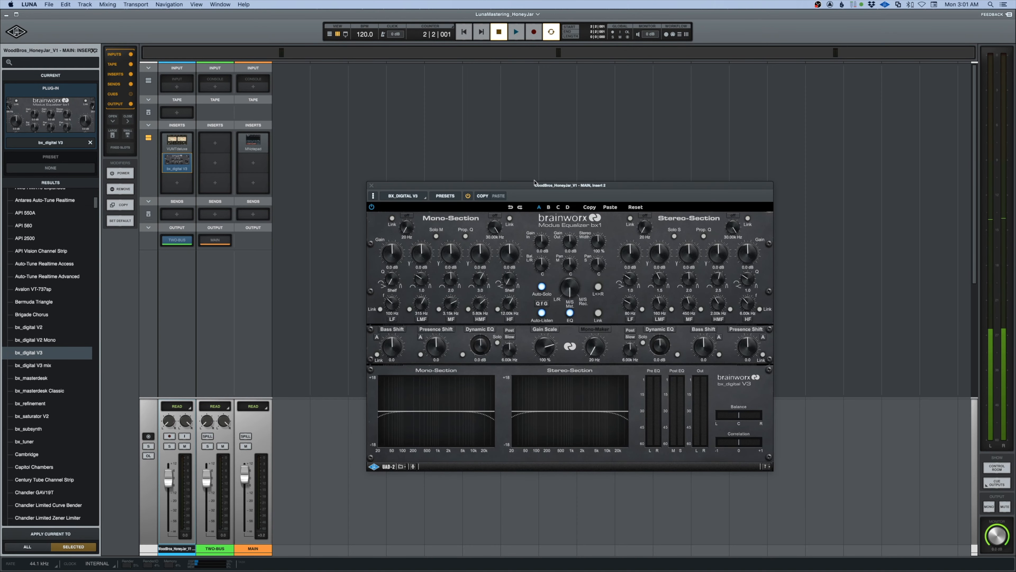
pyautogui.moveTo(533, 188); pyautogui.dragTo(491, 109)
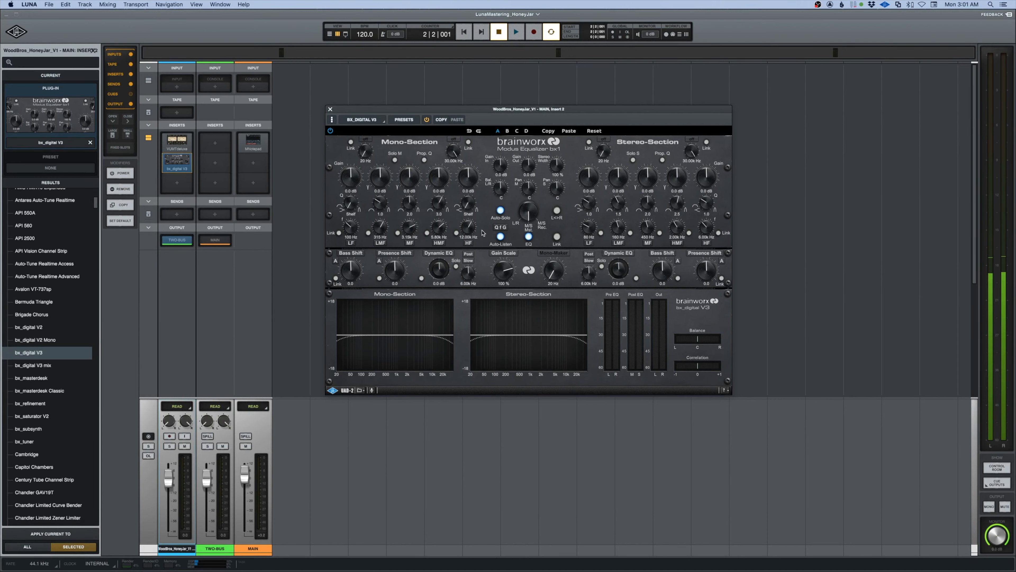
pyautogui.press('space')
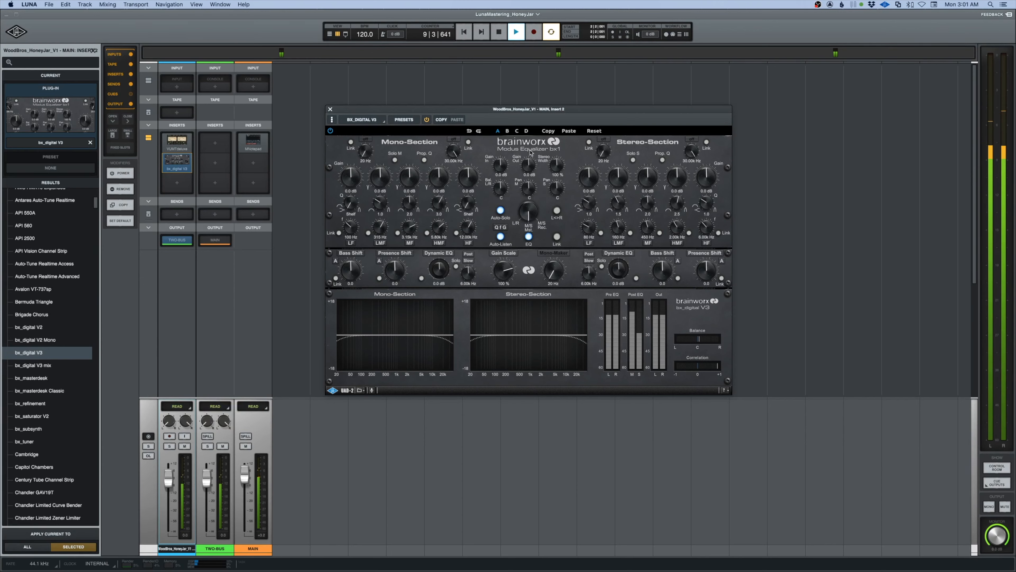
# Stop playback, link the bx_digital V3's mono and stereo sections, set their high-pass filters to 30 Hz, and play the result.
pyautogui.press('space')
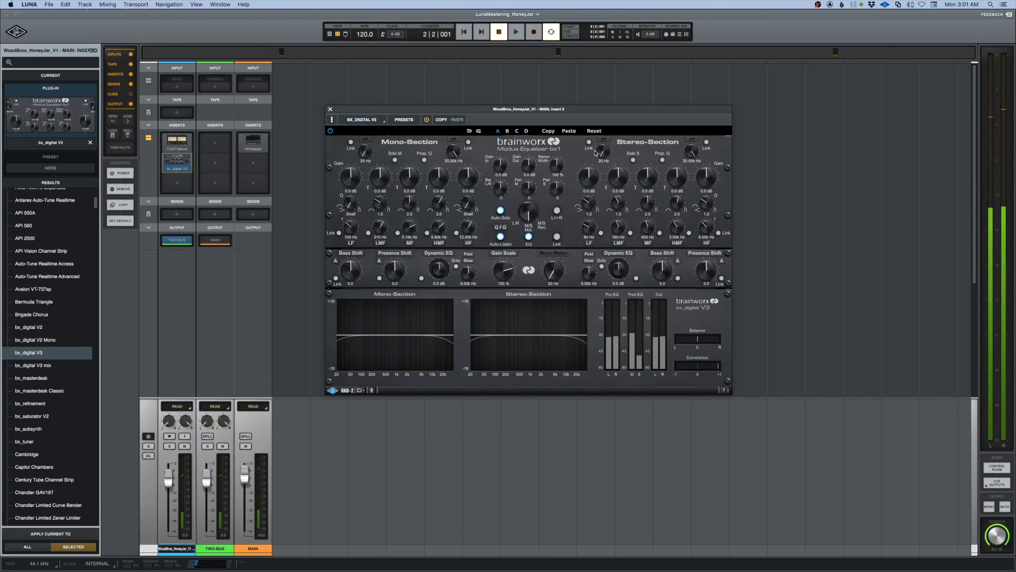
pyautogui.click(350, 142)
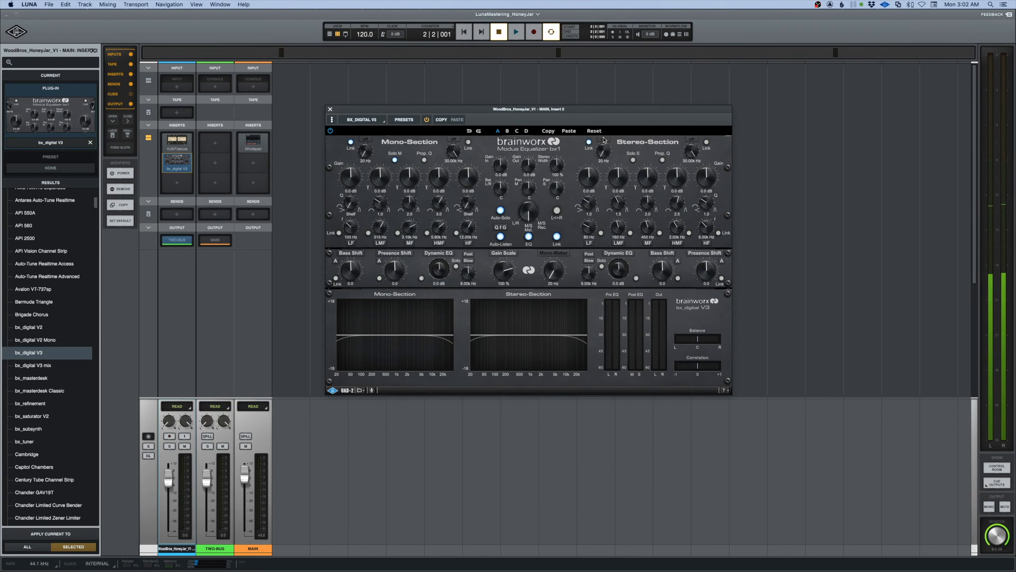
pyautogui.click(366, 139)
pyautogui.moveTo(365, 155); pyautogui.dragTo(366, 152)
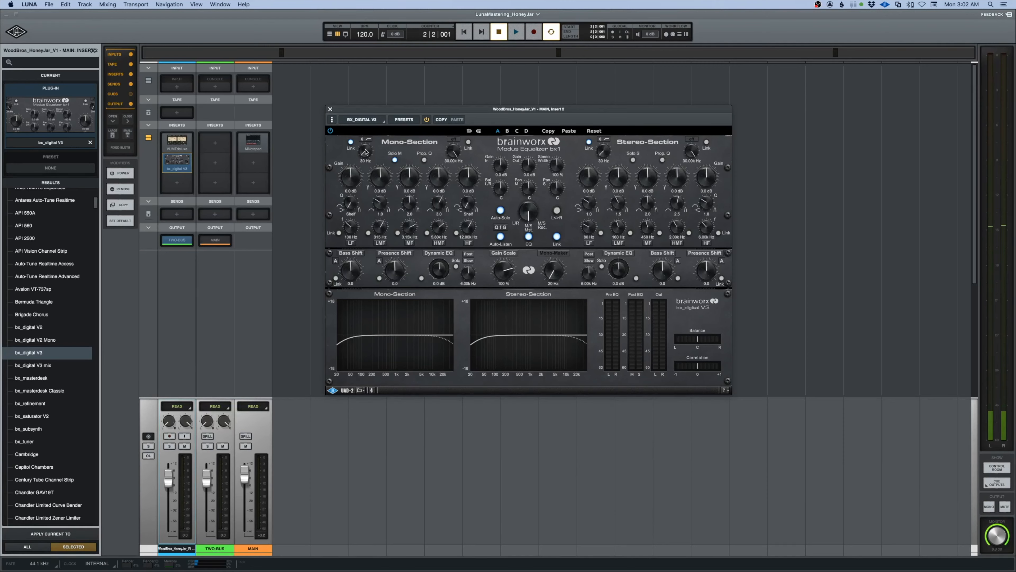
pyautogui.press('space')
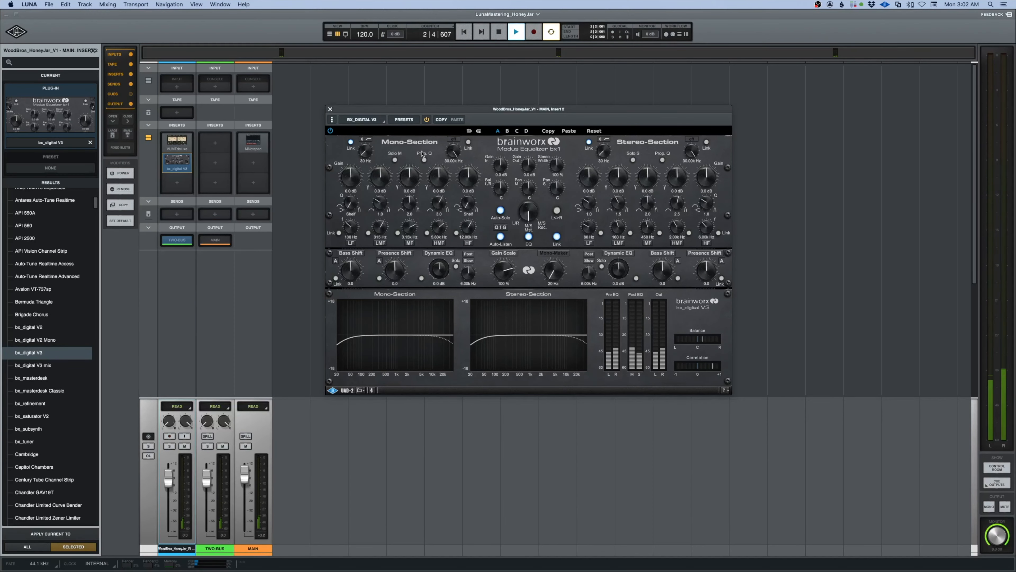
pyautogui.click(330, 110)
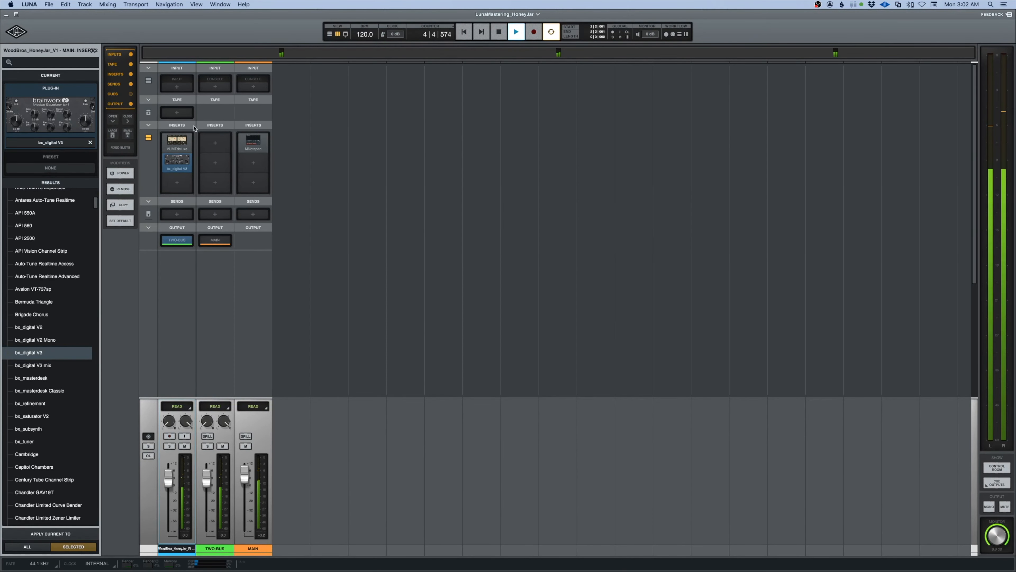
# Show the mixer inserts as a compact name list and insert the Chandler Limited Curve Bender below bx_digital V3 on the WoodBros_HoneyJar_V1 channel.
pyautogui.click(148, 139)
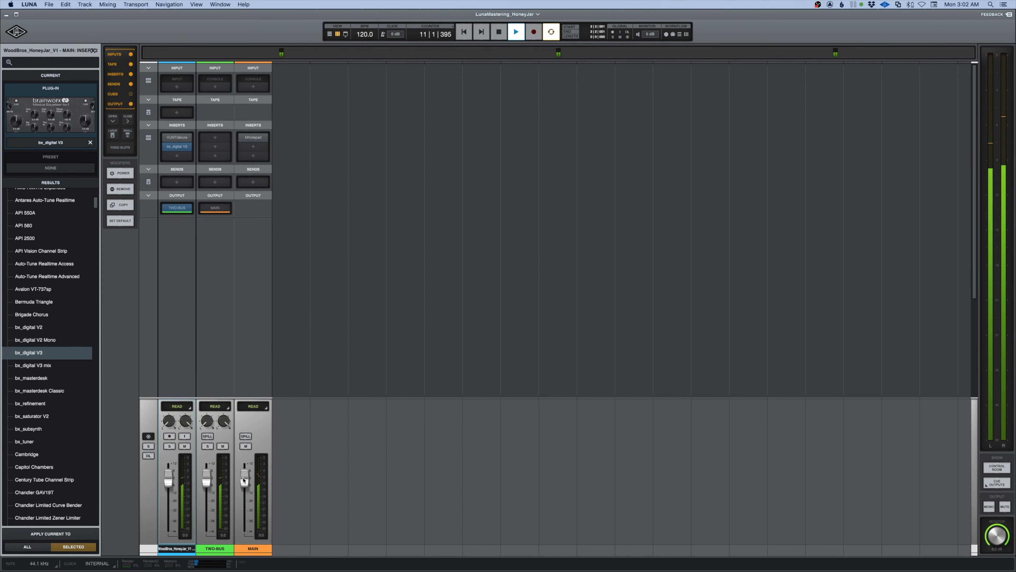
pyautogui.click(178, 157)
pyautogui.press('space')
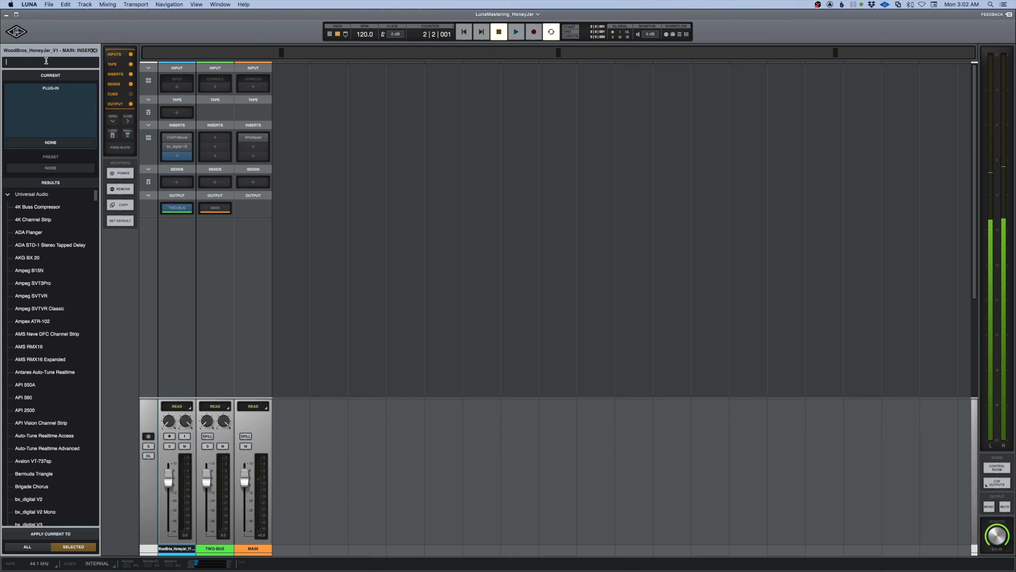
pyautogui.write('chander')
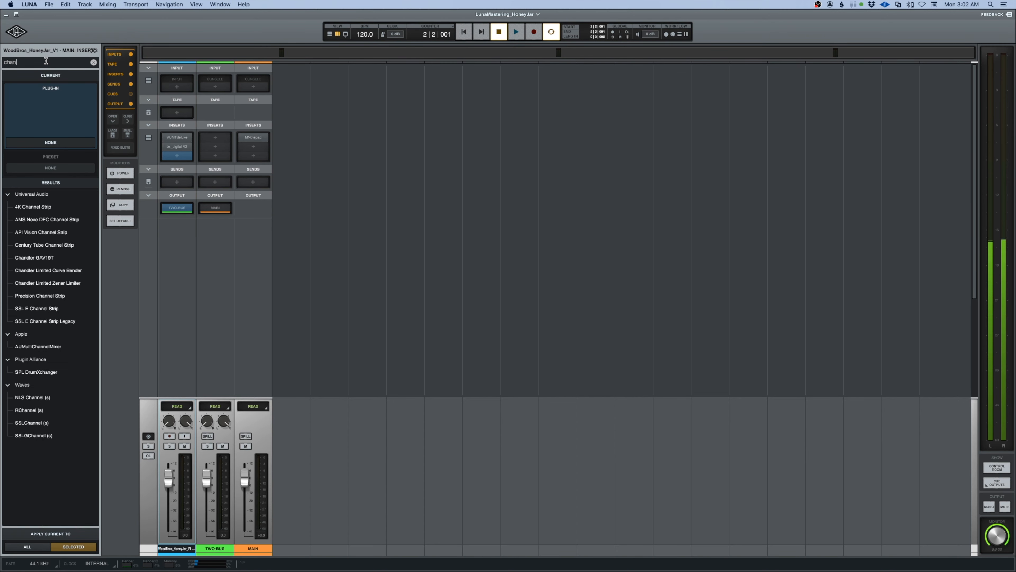
pyautogui.press('BackSpace')
pyautogui.press('BackSpace')
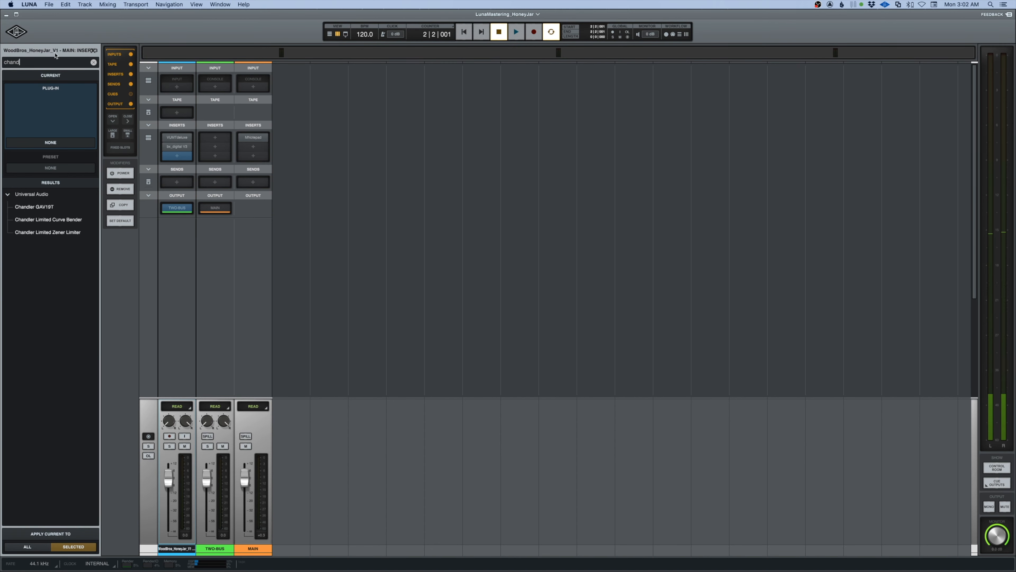
pyautogui.click(53, 221)
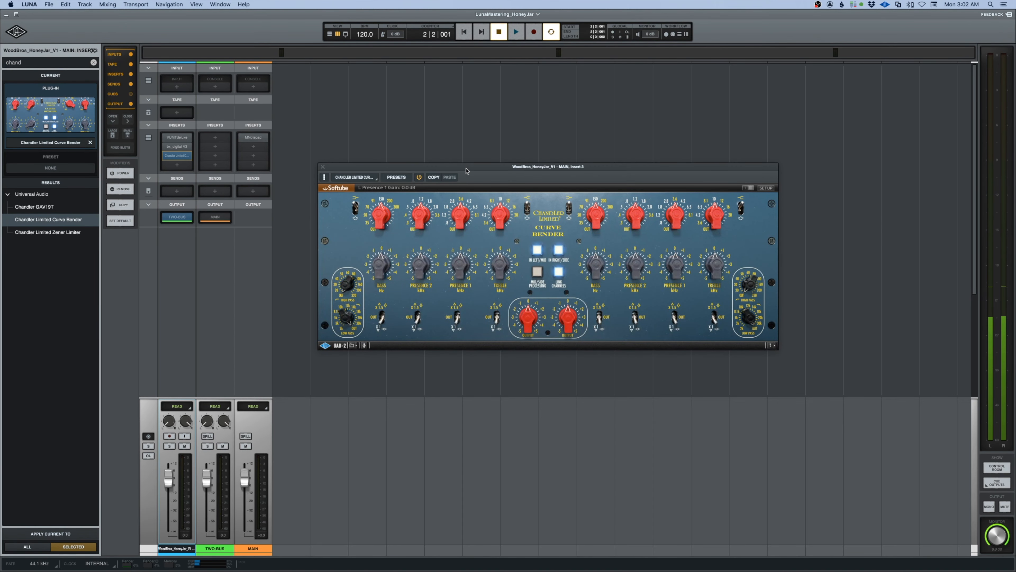
pyautogui.moveTo(467, 169); pyautogui.dragTo(454, 159)
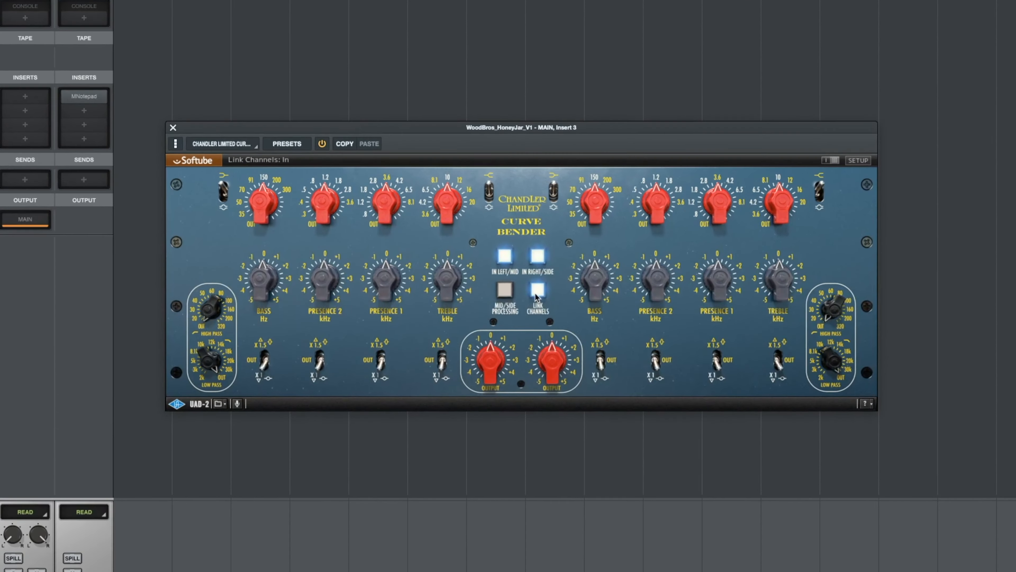
# Set the Curve Bender to unlinked mid/side processing and boost the side channel's treble by 0.5 dB at 12 kHz.
pyautogui.click(545, 270)
pyautogui.click(503, 292)
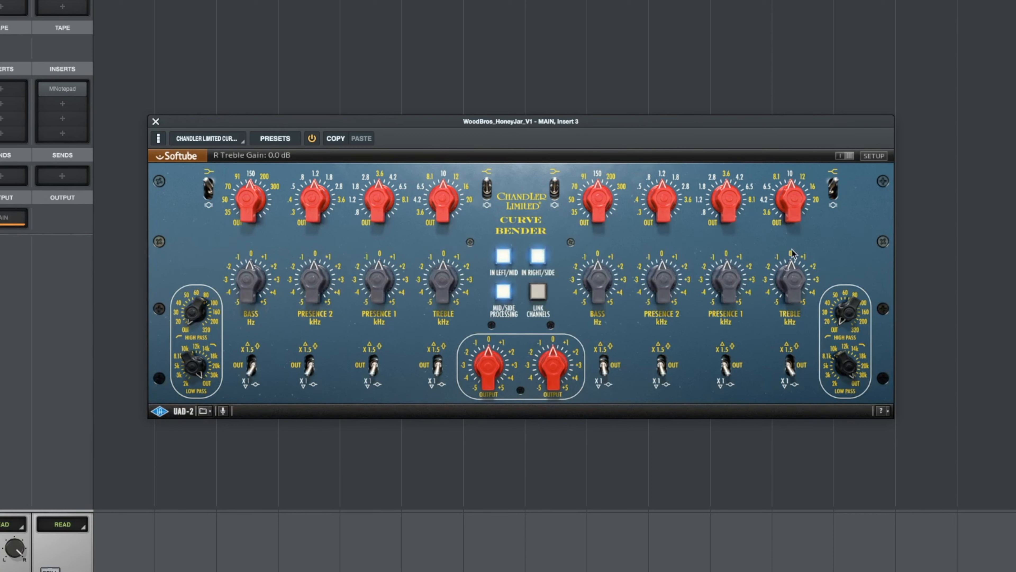
pyautogui.moveTo(802, 291); pyautogui.dragTo(802, 284)
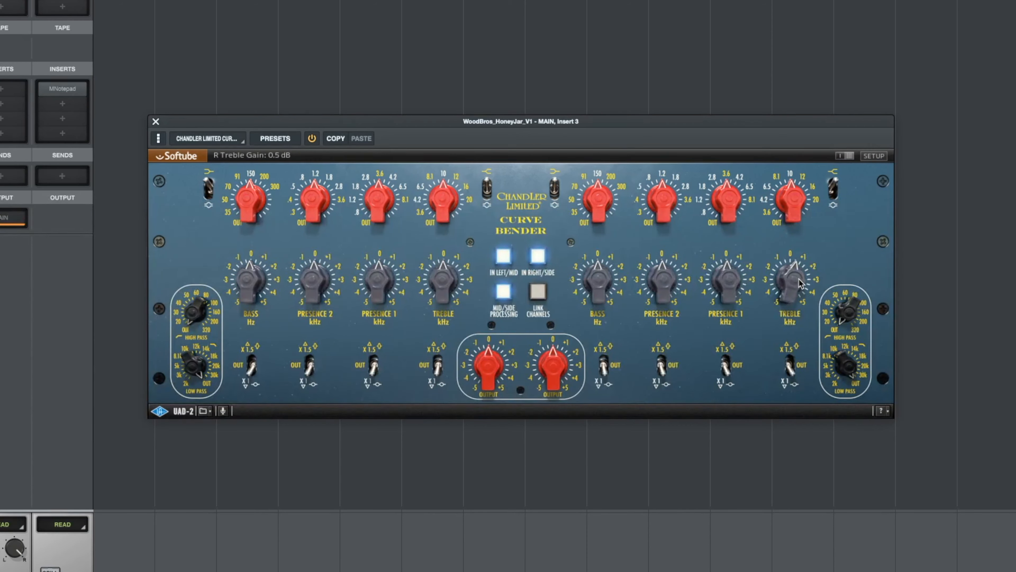
pyautogui.moveTo(797, 195); pyautogui.dragTo(798, 189)
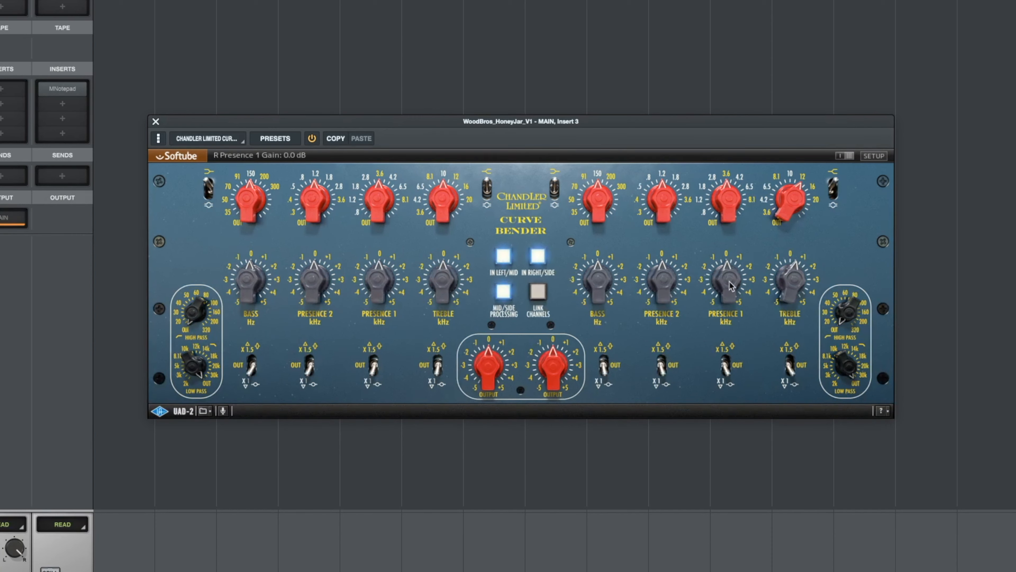
# Fine-tune the side treble gain against the Curve Bender's bypassed state and check the band's frequency and peak/shelf setting.
pyautogui.click(847, 156)
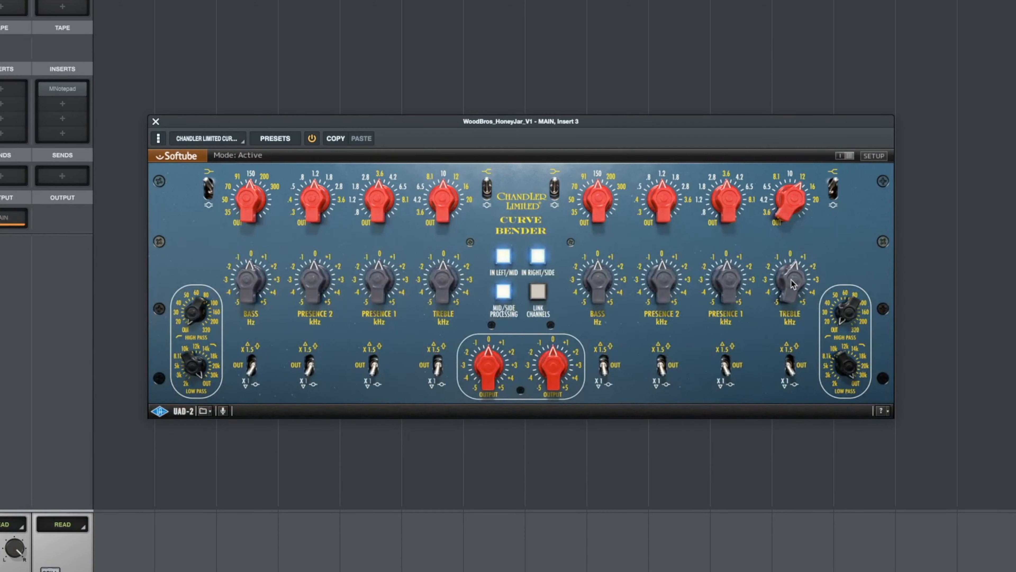
pyautogui.moveTo(793, 283); pyautogui.dragTo(794, 280)
pyautogui.click(840, 157)
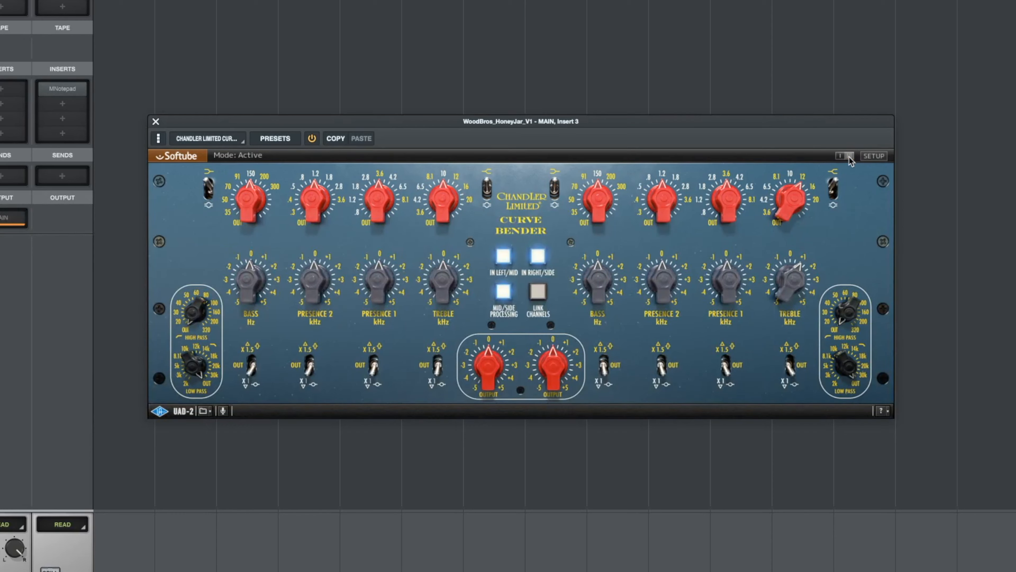
pyautogui.moveTo(791, 288); pyautogui.dragTo(791, 292)
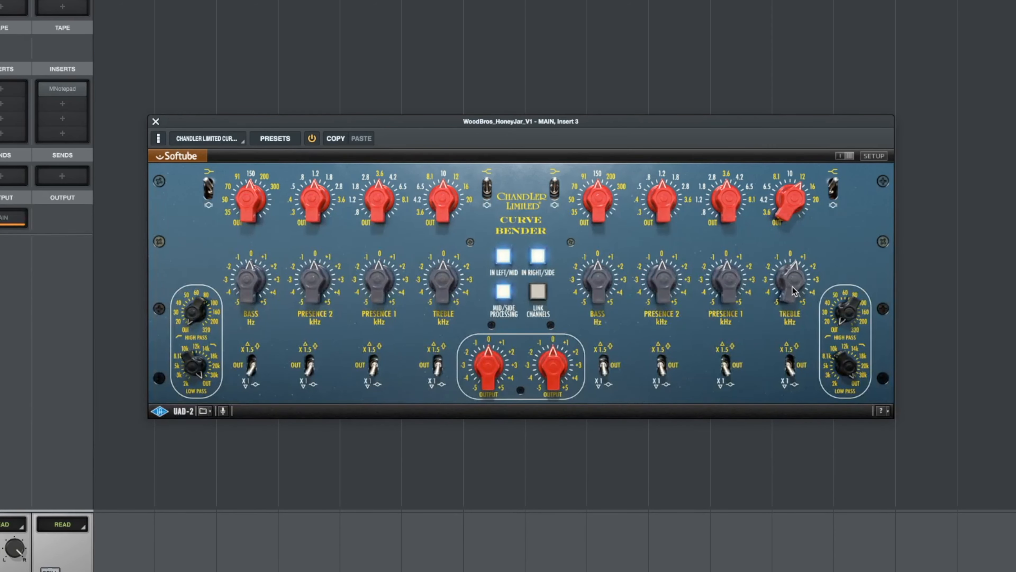
pyautogui.moveTo(797, 210)
pyautogui.moveTo(834, 179)
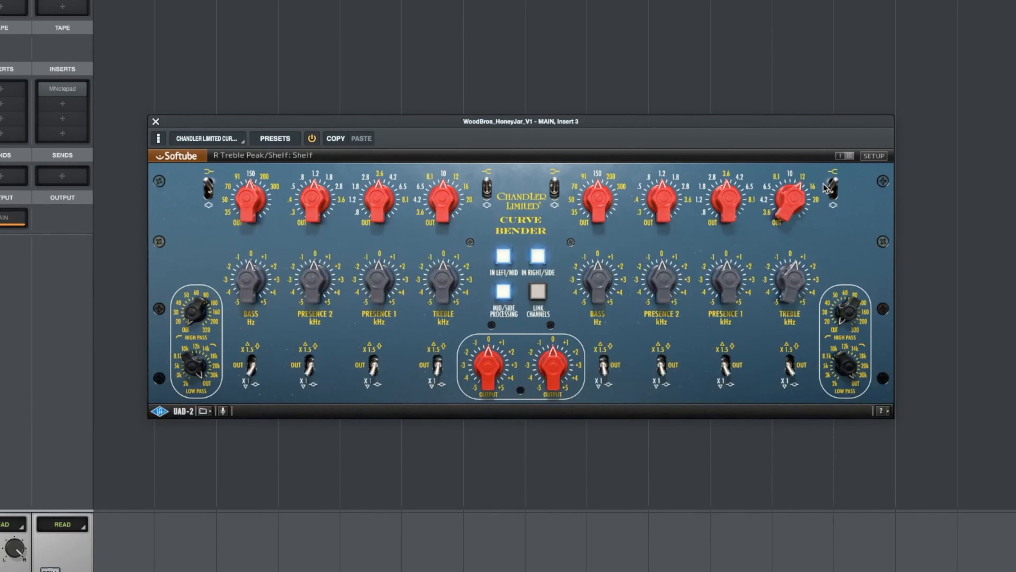
pyautogui.moveTo(775, 279)
pyautogui.moveTo(679, 265)
pyautogui.moveTo(747, 253)
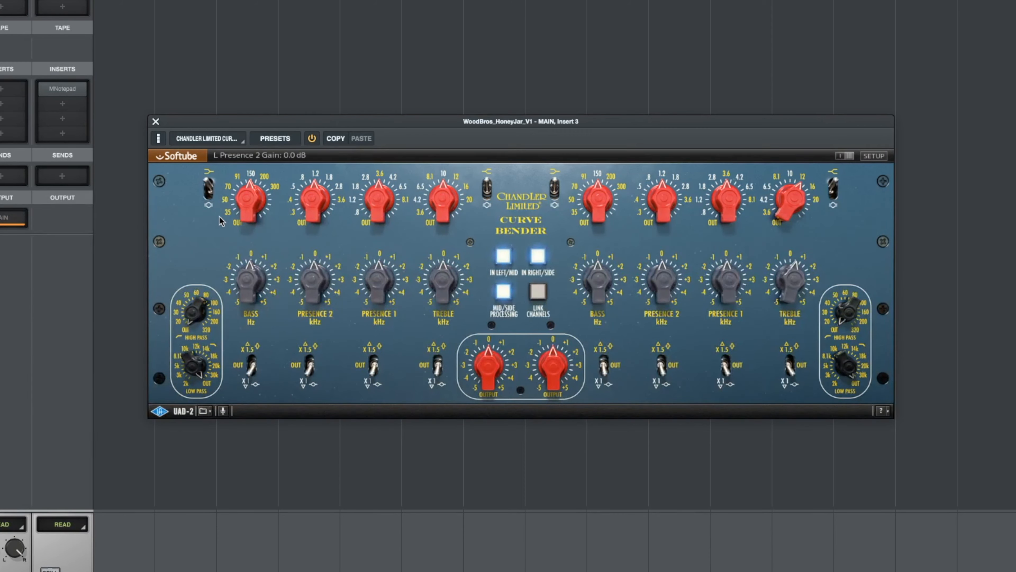
# Set the Curve Bender's mid bass frequency to 70 Hz and raise that band's gain slightly.
pyautogui.moveTo(223, 219)
pyautogui.moveTo(242, 199); pyautogui.dragTo(238, 230)
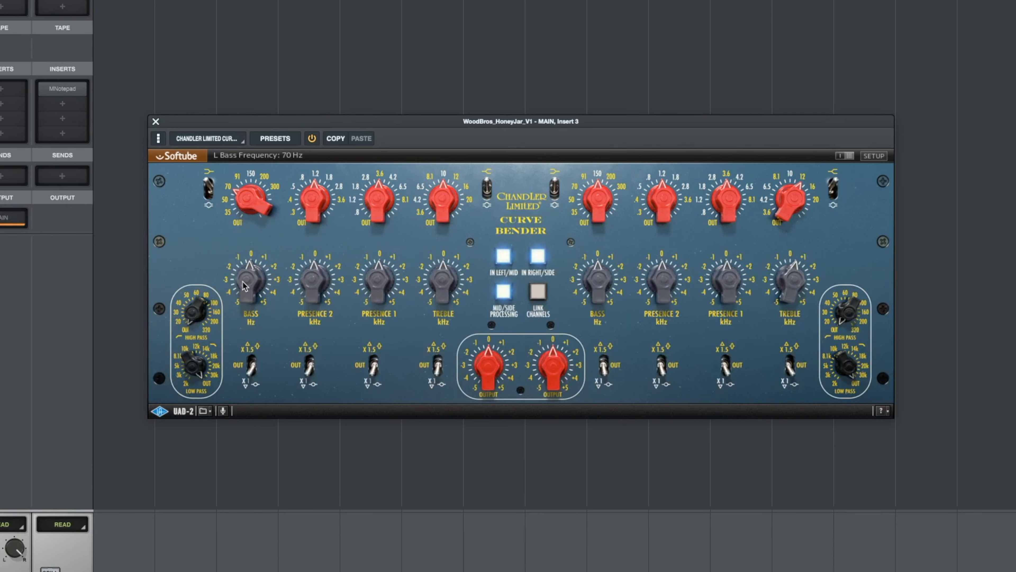
pyautogui.moveTo(245, 283); pyautogui.dragTo(246, 282)
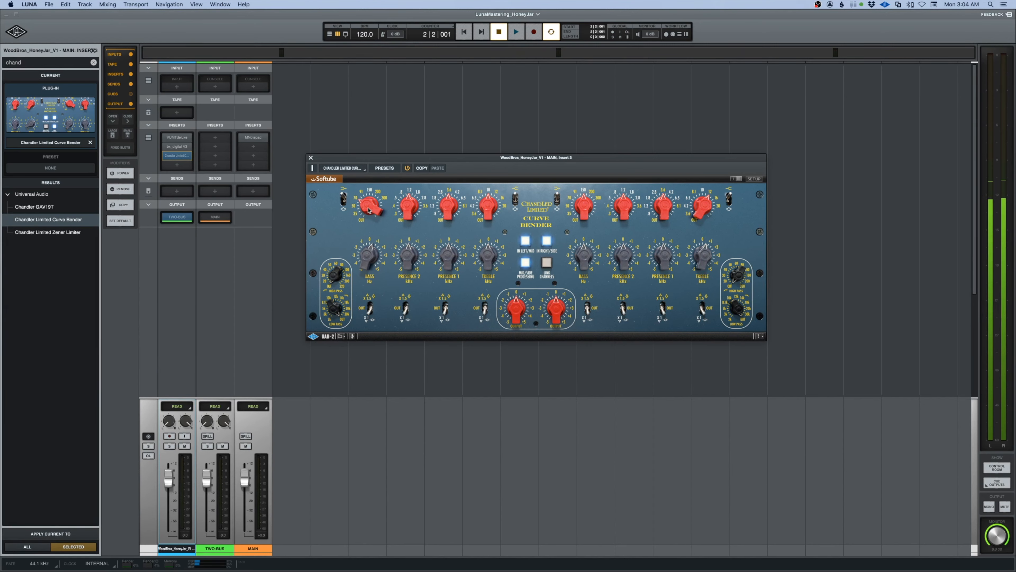
# Play the mix while comparing the Curve Bender bypassed and active, close its window and stop playback.
pyautogui.press('space')
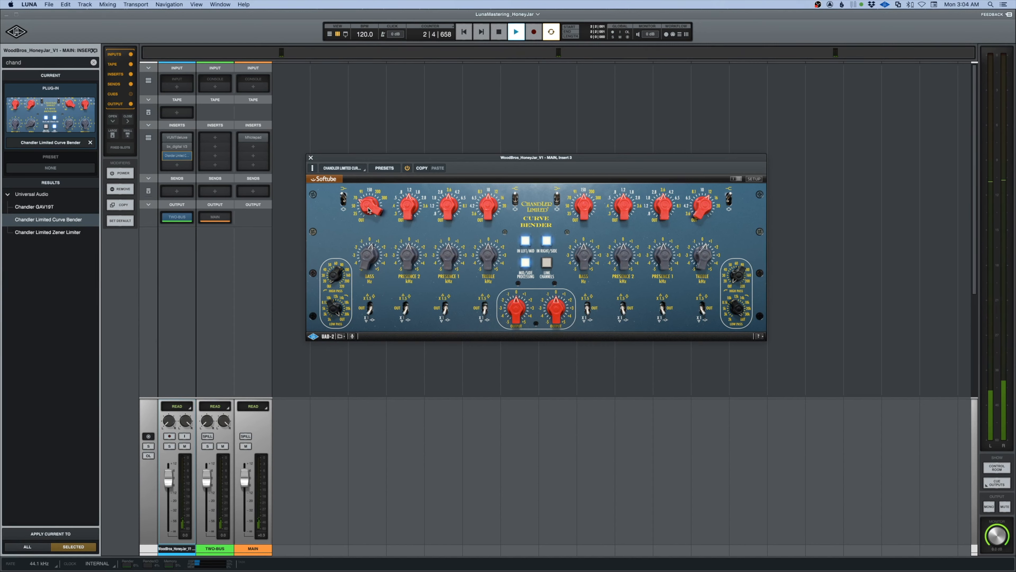
pyautogui.click(738, 180)
pyautogui.click(738, 179)
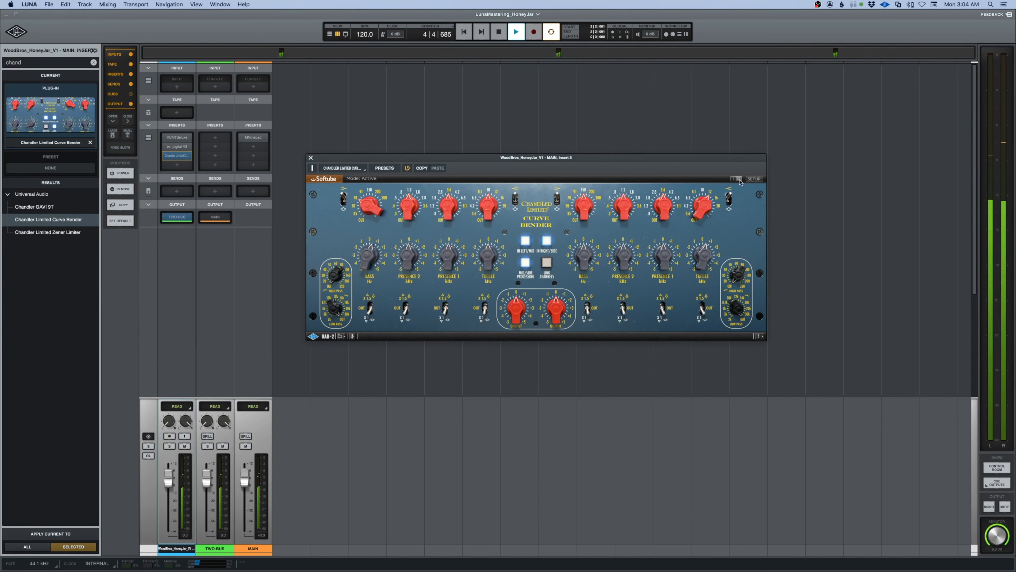
pyautogui.click(311, 157)
pyautogui.press('space')
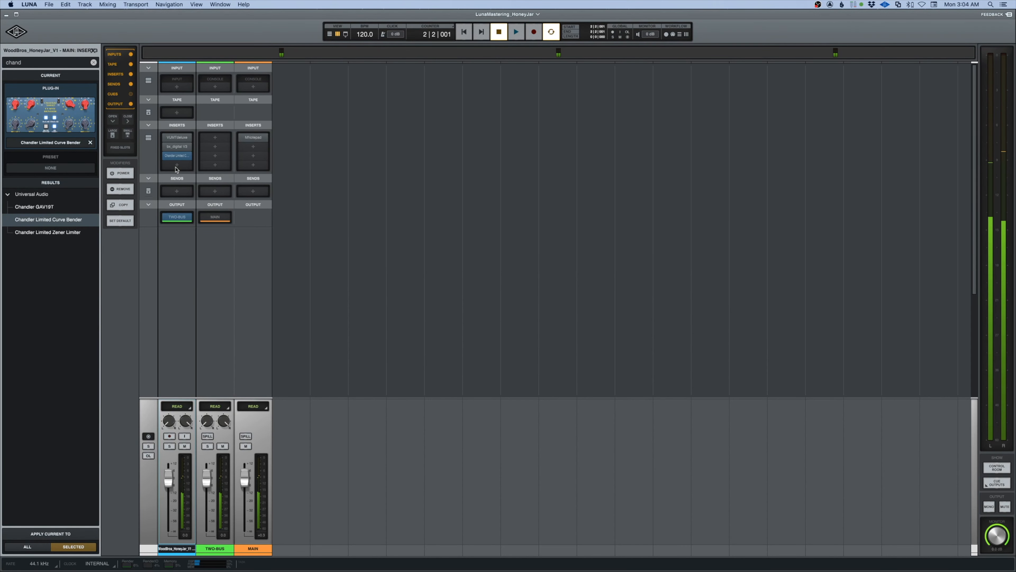
# Insert the Sonnox Oxford Inflator below the Curve Bender on the WoodBros_HoneyJar_V1 channel.
pyautogui.click(177, 165)
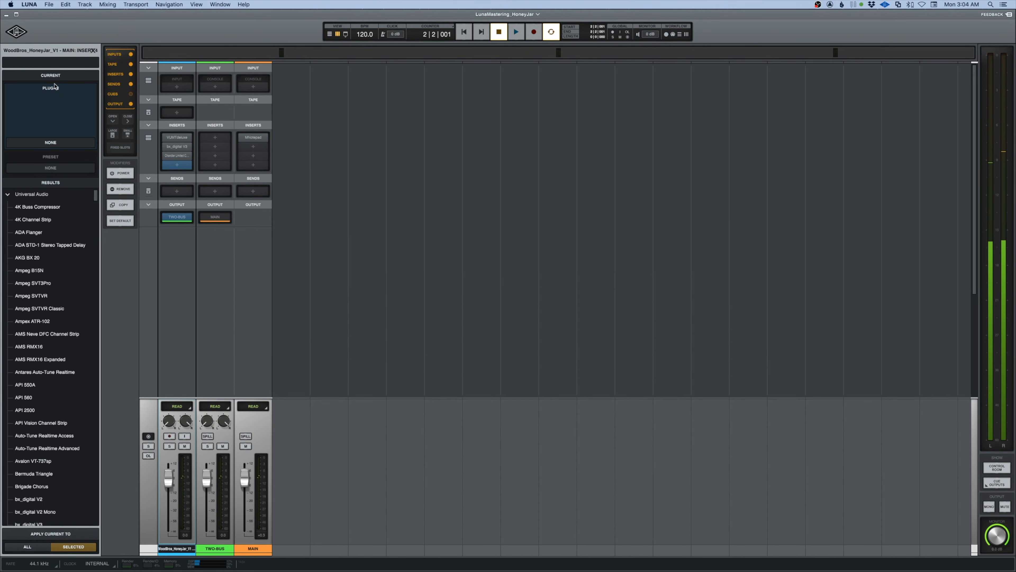
pyautogui.write('inf')
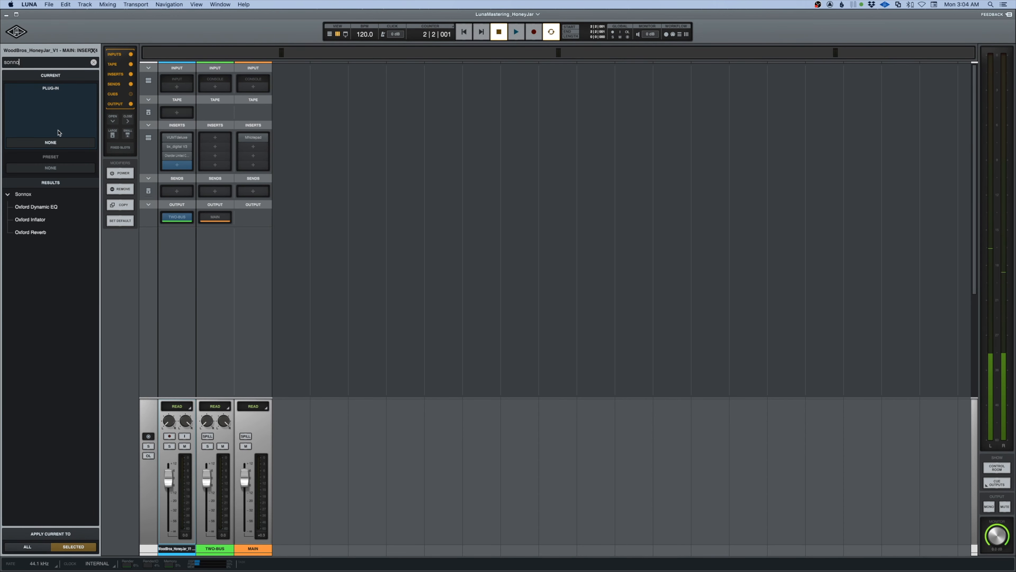
pyautogui.doubleClick(30, 232)
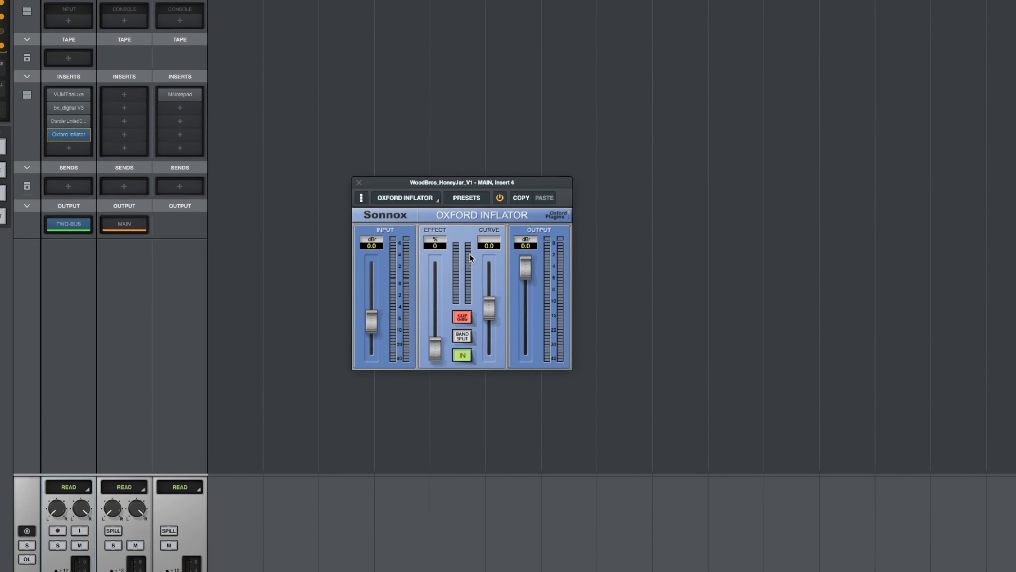
pyautogui.moveTo(483, 167); pyautogui.dragTo(498, 149)
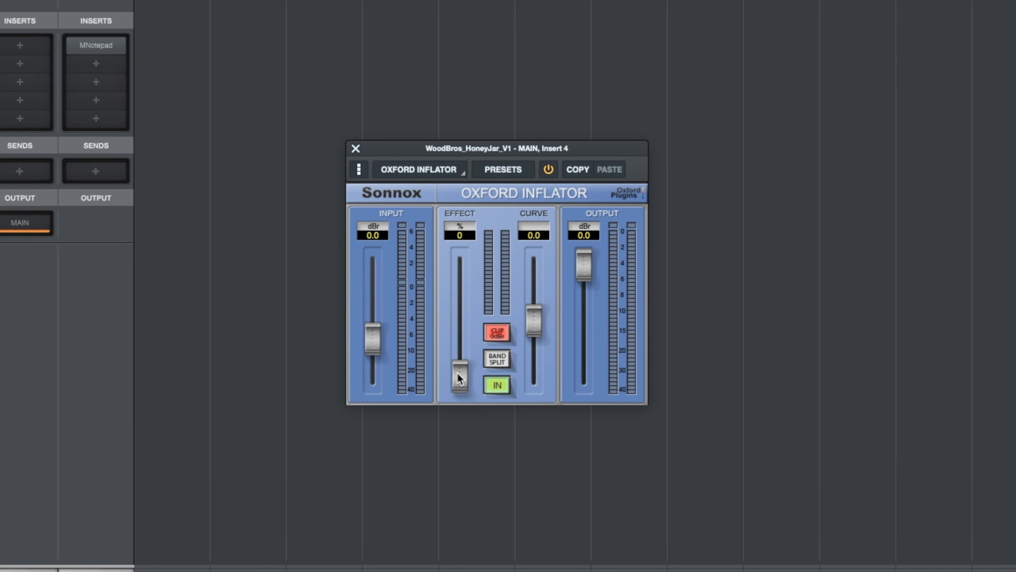
# Set the Oxford Inflator's effect amount to about 35% during playback, comparing it with the plug-in bypassed.
pyautogui.moveTo(457, 372); pyautogui.dragTo(460, 357)
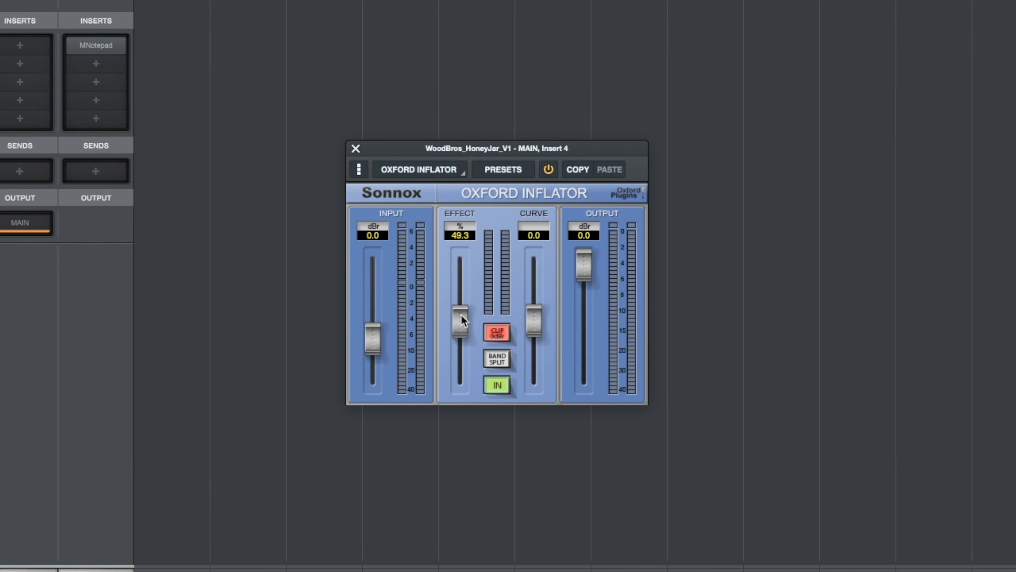
pyautogui.moveTo(462, 315); pyautogui.dragTo(462, 395)
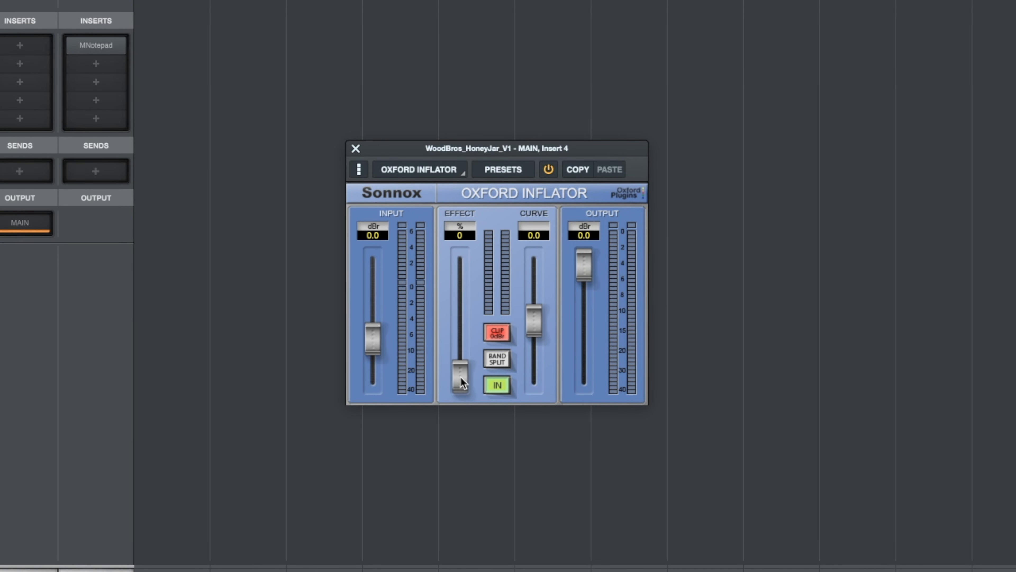
pyautogui.press('space')
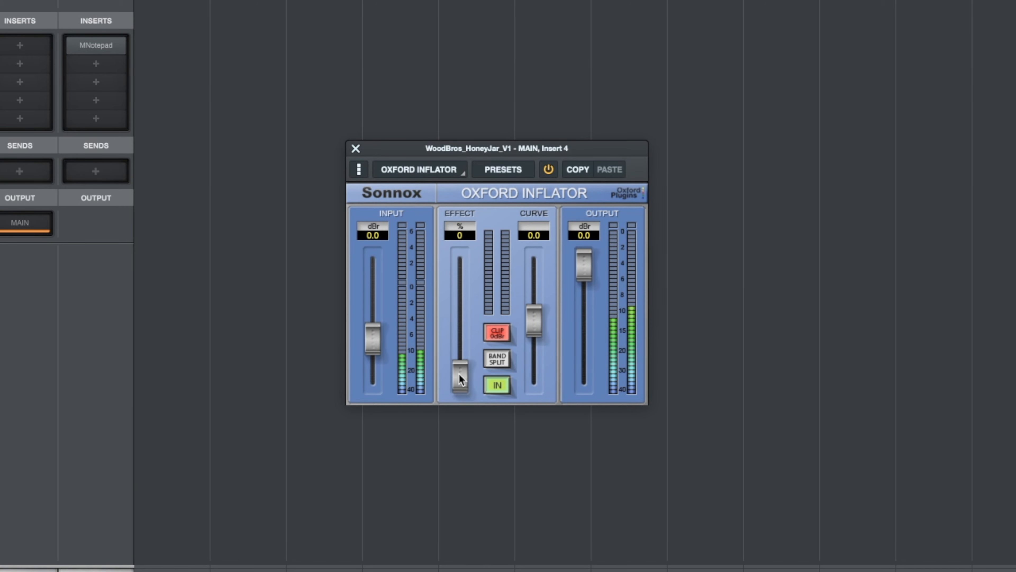
pyautogui.moveTo(459, 374); pyautogui.dragTo(459, 334)
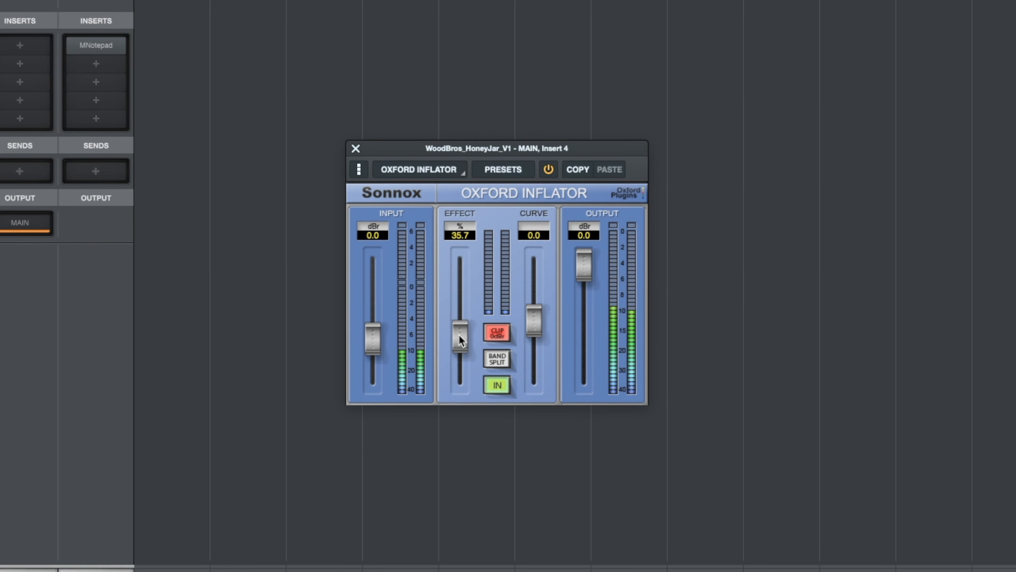
pyautogui.click(548, 169)
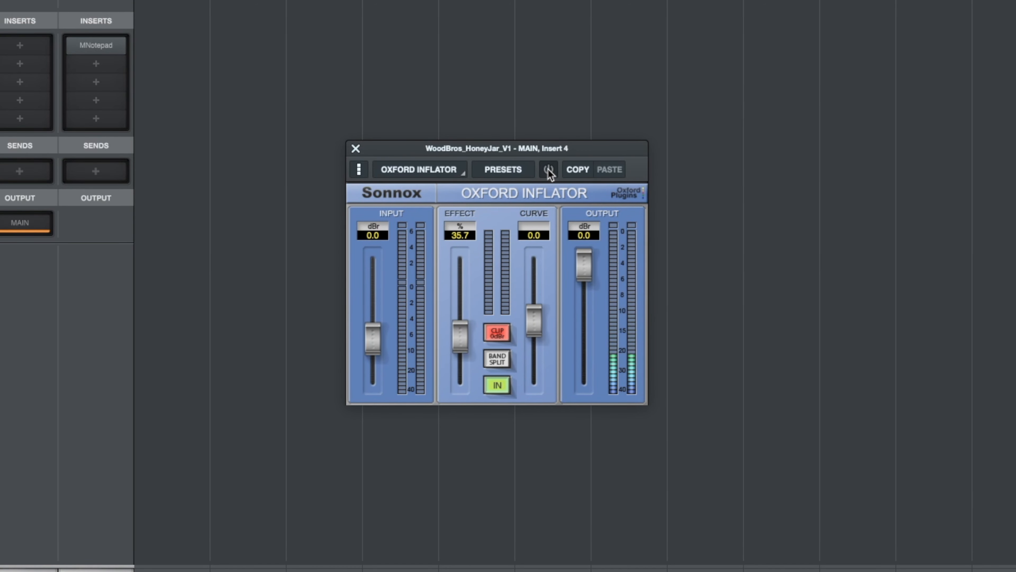
pyautogui.click(549, 169)
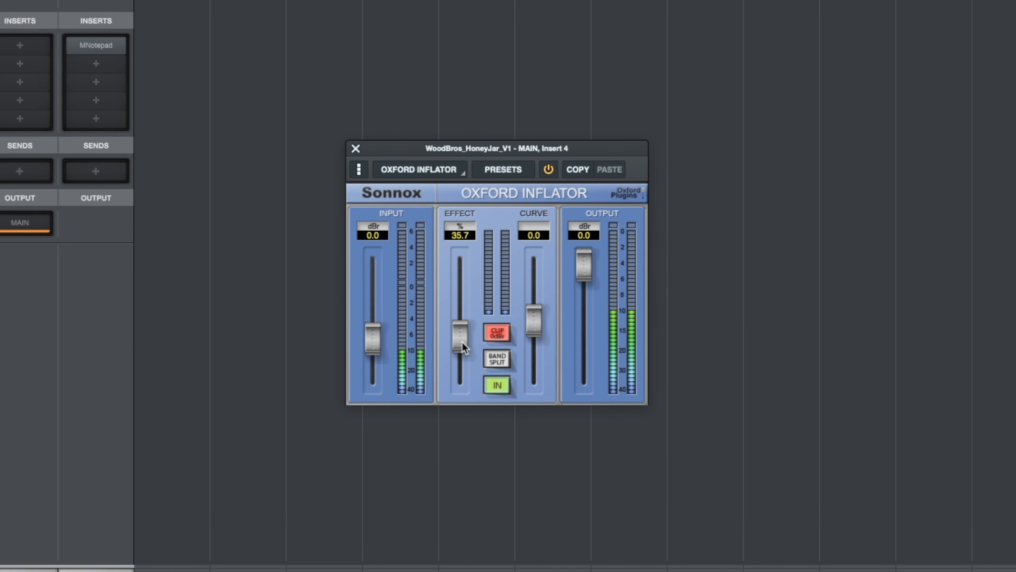
pyautogui.moveTo(463, 348); pyautogui.dragTo(464, 349)
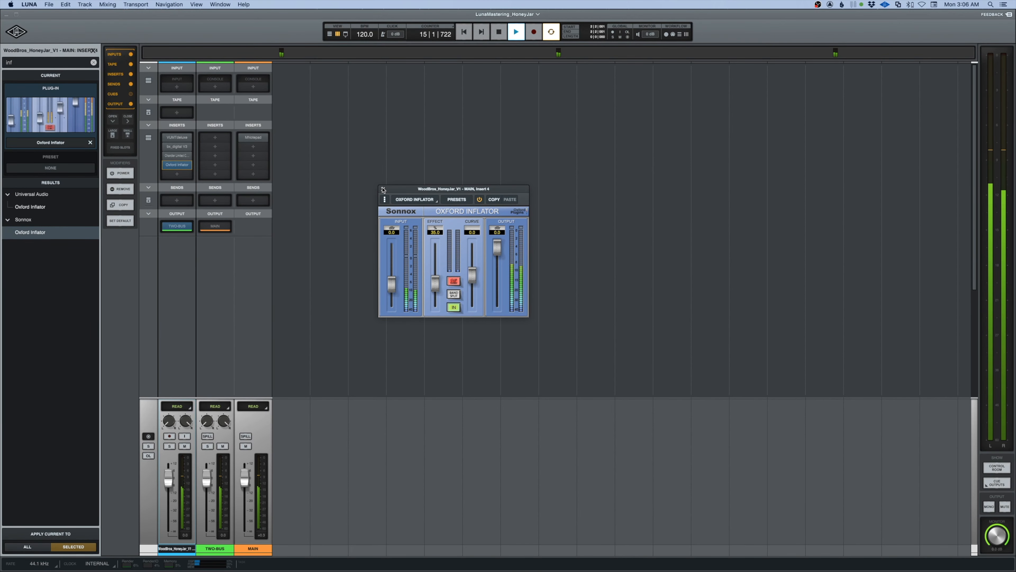
# Stop playback and restart the song from bar 18, late in the V1 section, on the timeline.
pyautogui.press('super+equal')
pyautogui.press('space')
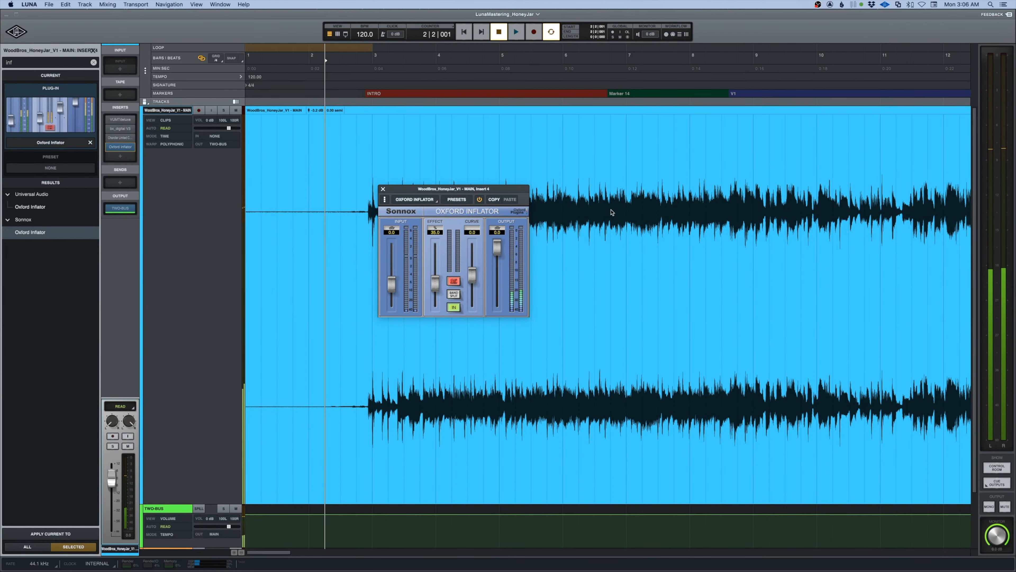
pyautogui.hscroll(10, 620, 201)
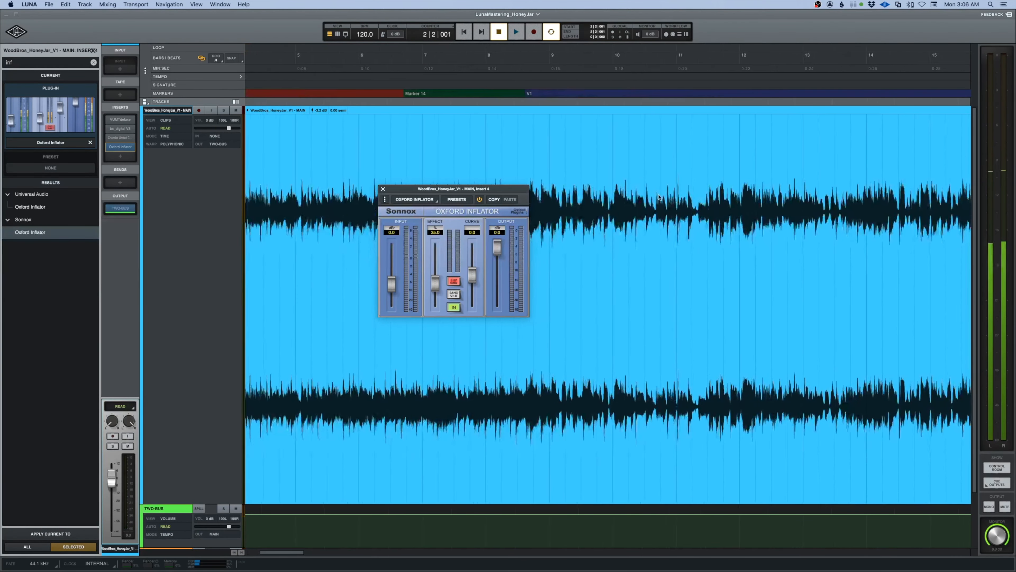
pyautogui.hscroll(12, 658, 194)
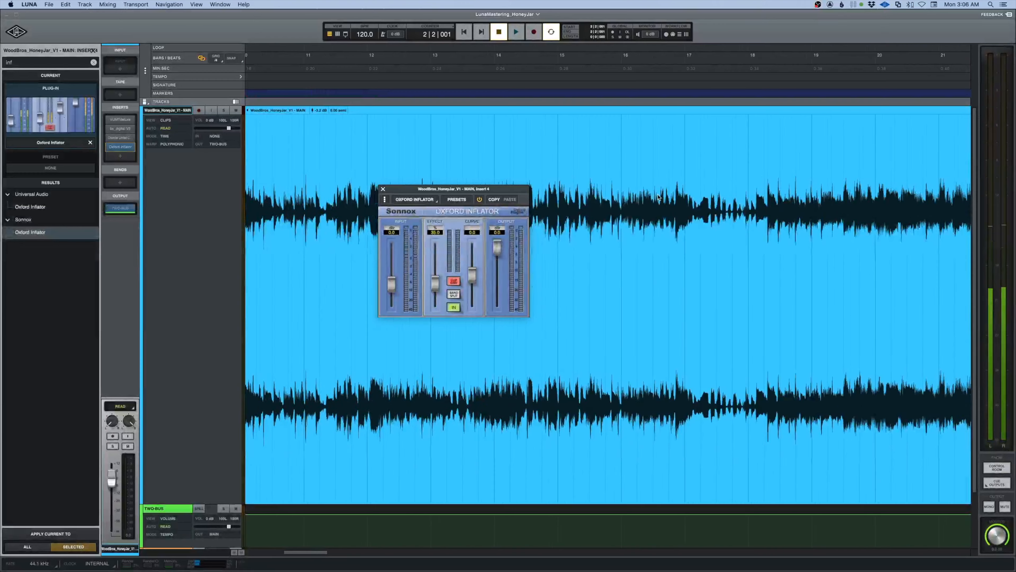
pyautogui.hscroll(1, 659, 197)
pyautogui.click(736, 183)
pyautogui.press('space')
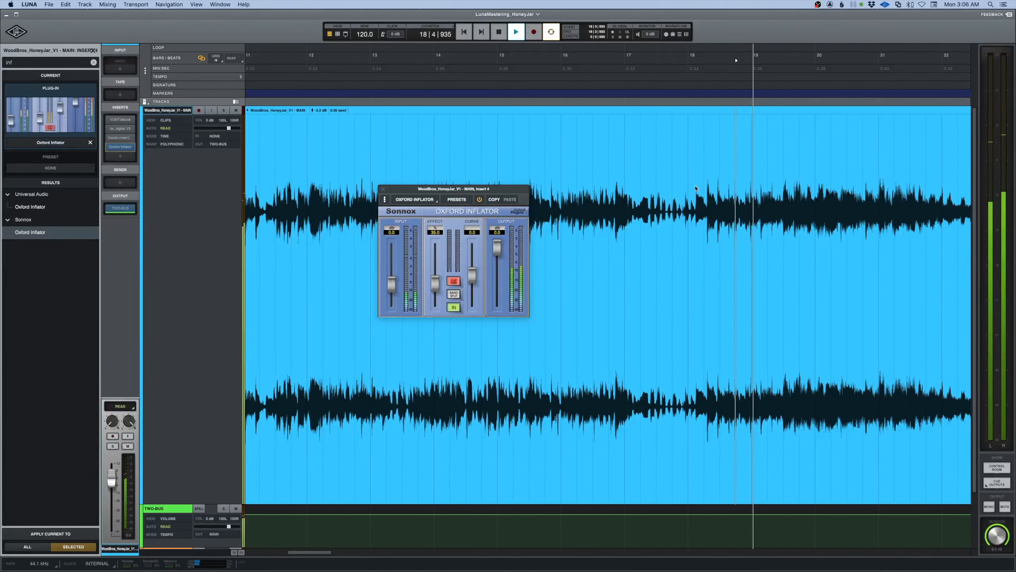
# Listen through the end of V1 into C1, close the Oxford Inflator window in the mixer and stop playback.
pyautogui.hscroll(2, 697, 188)
pyautogui.hscroll(10, 696, 188)
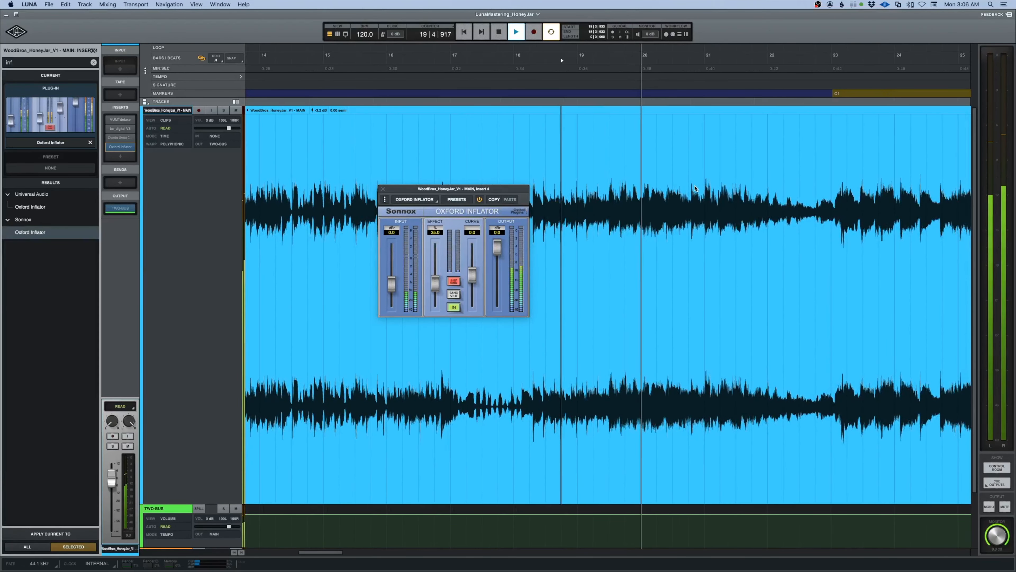
pyautogui.hscroll(2, 695, 189)
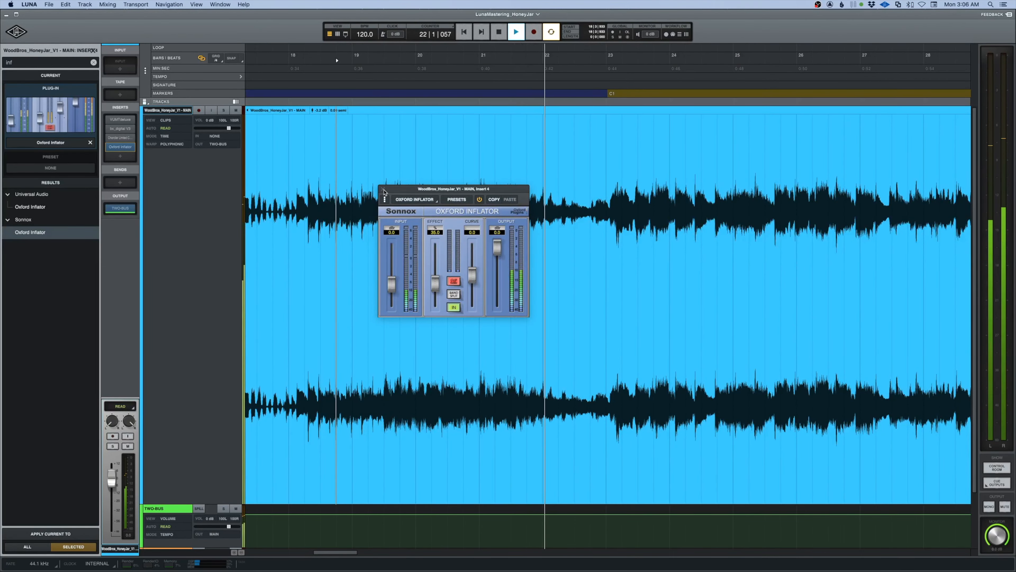
pyautogui.press('r')
pyautogui.press('r')
pyautogui.press('r')
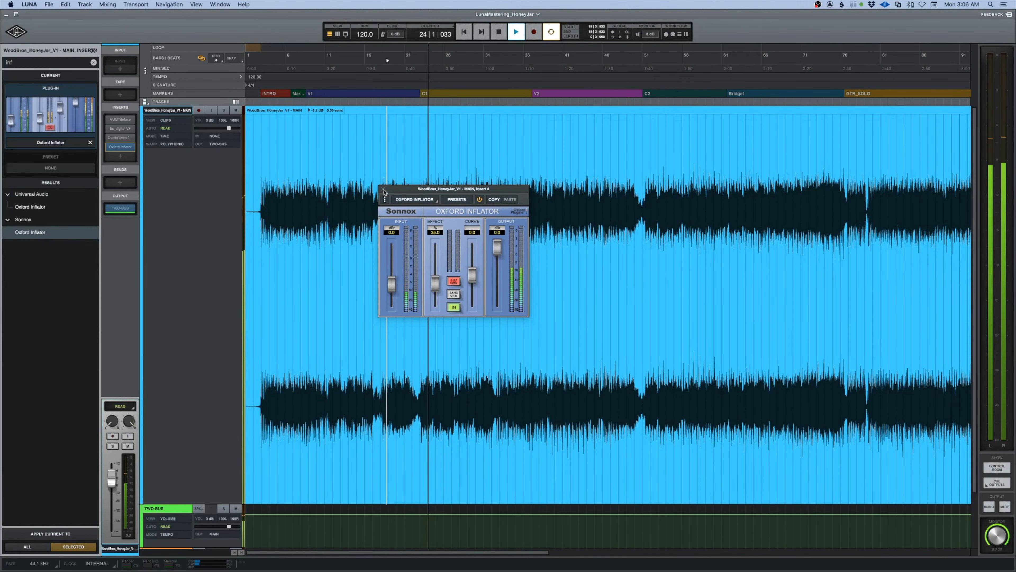
pyautogui.press('r')
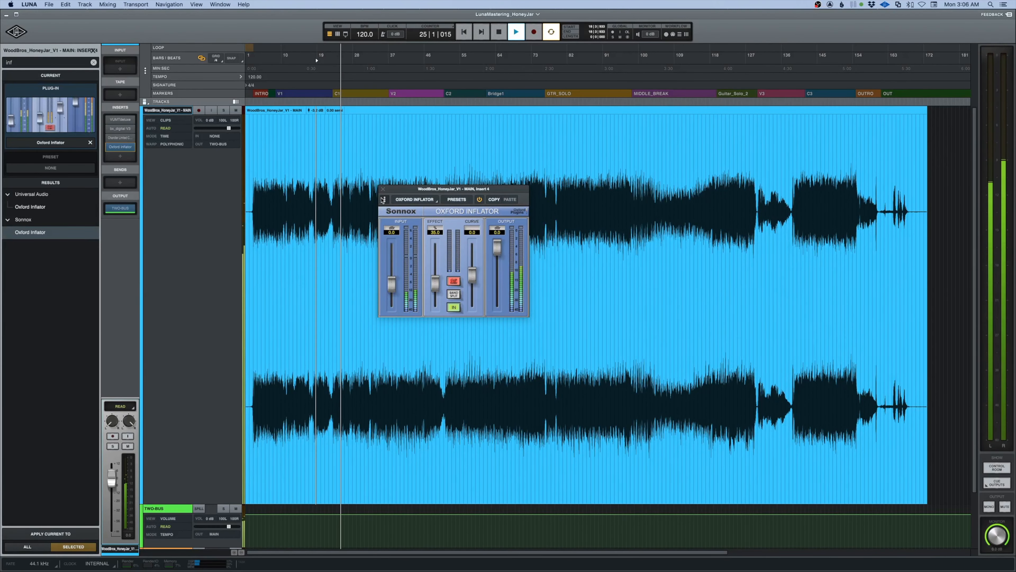
pyautogui.press('super+equal')
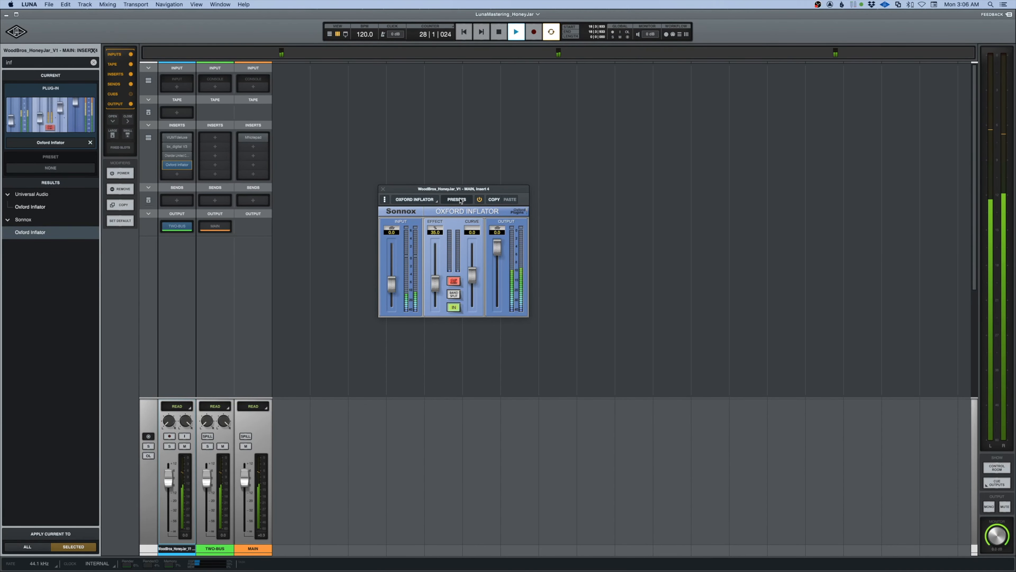
pyautogui.click(383, 190)
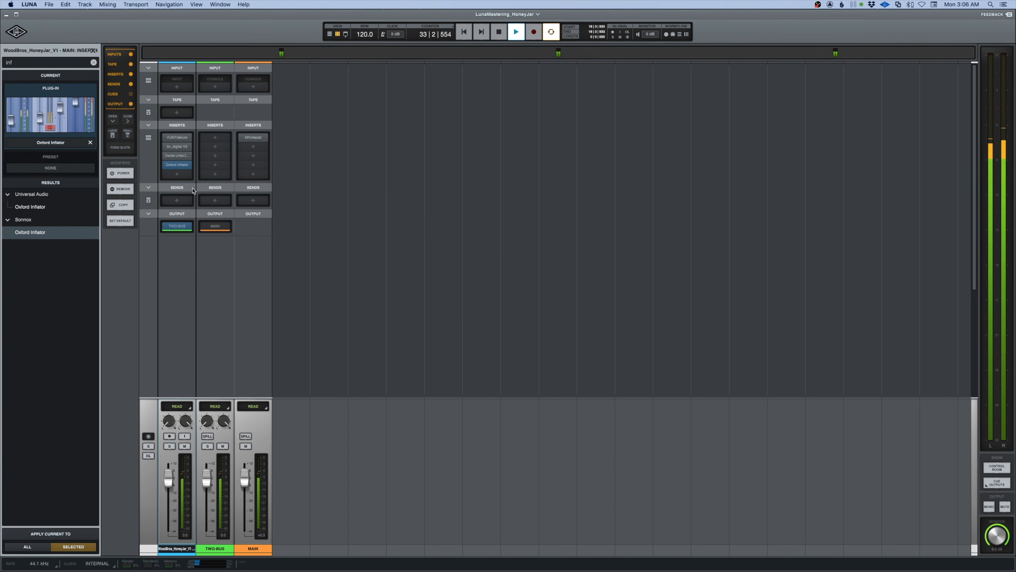
pyautogui.press('space')
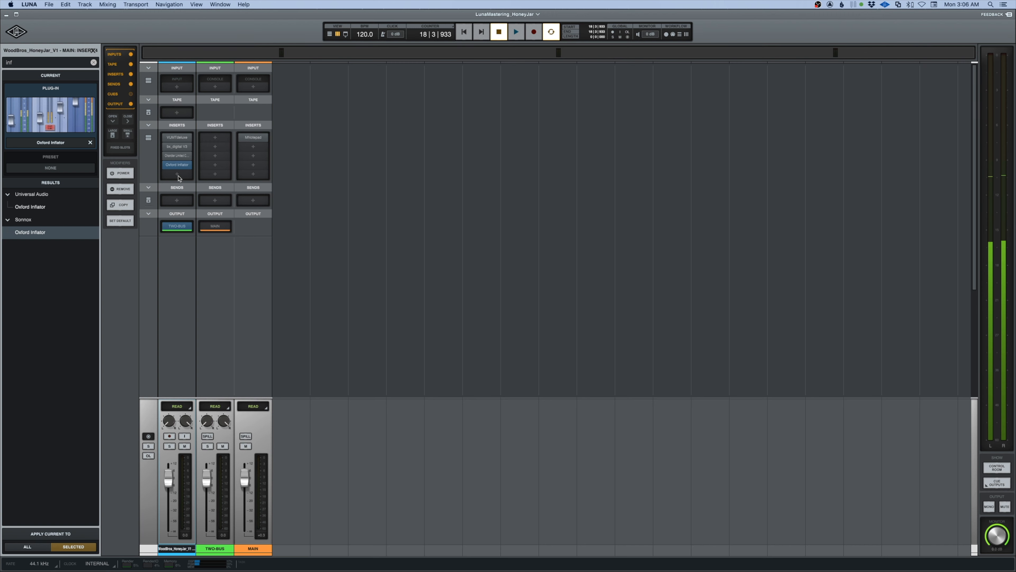
# Insert the Universal Audio version of bx_refinement below the Oxford Inflator on the WoodBros_HoneyJar_V1 channel.
pyautogui.click(177, 173)
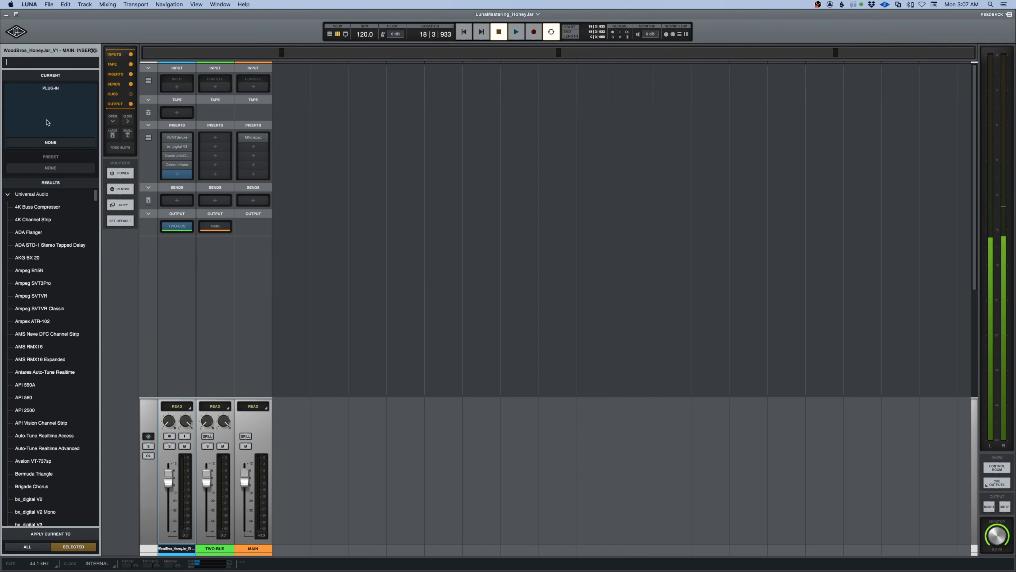
pyautogui.write('e')
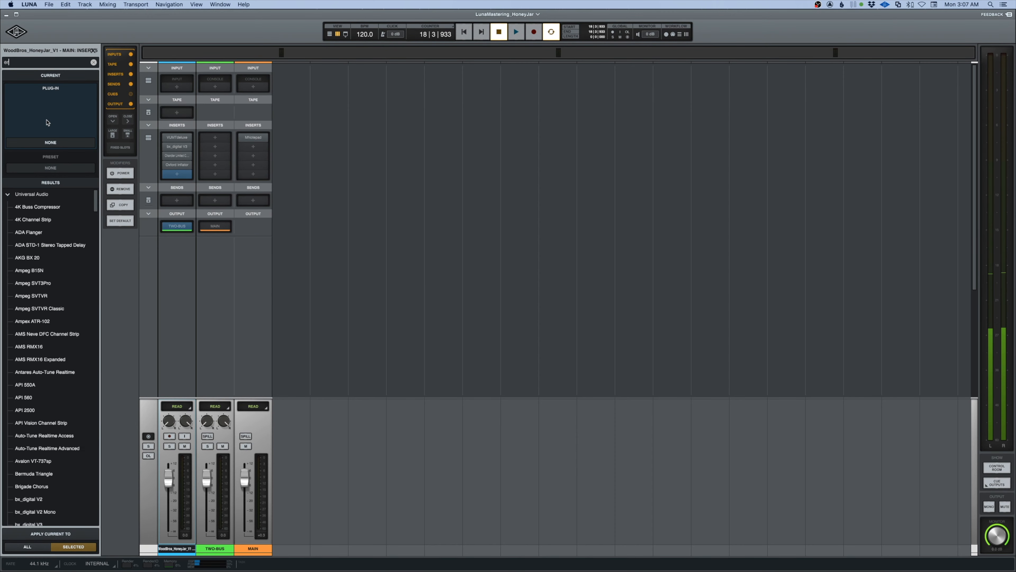
pyautogui.write('f')
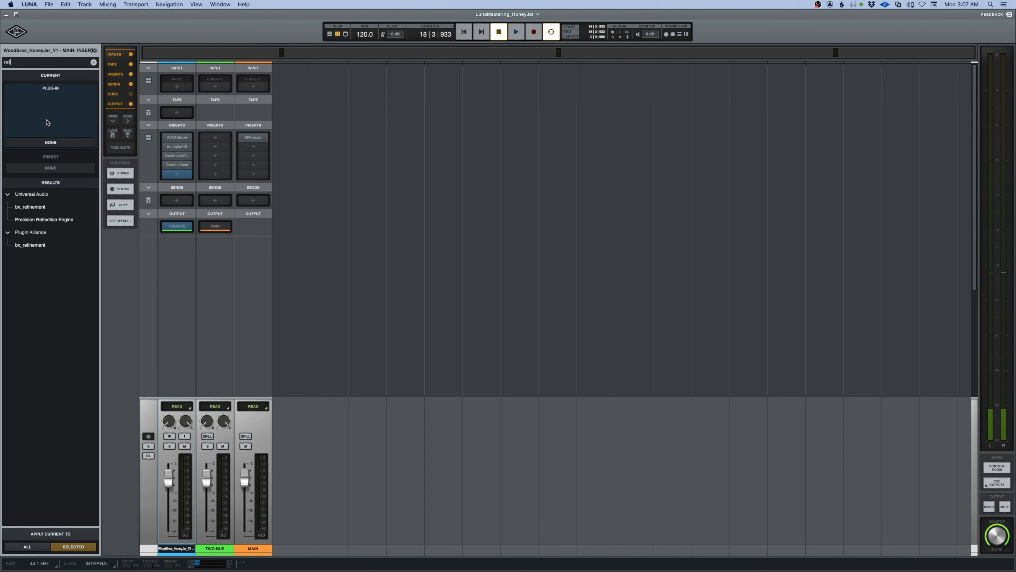
pyautogui.doubleClick(40, 206)
pyautogui.click(94, 62)
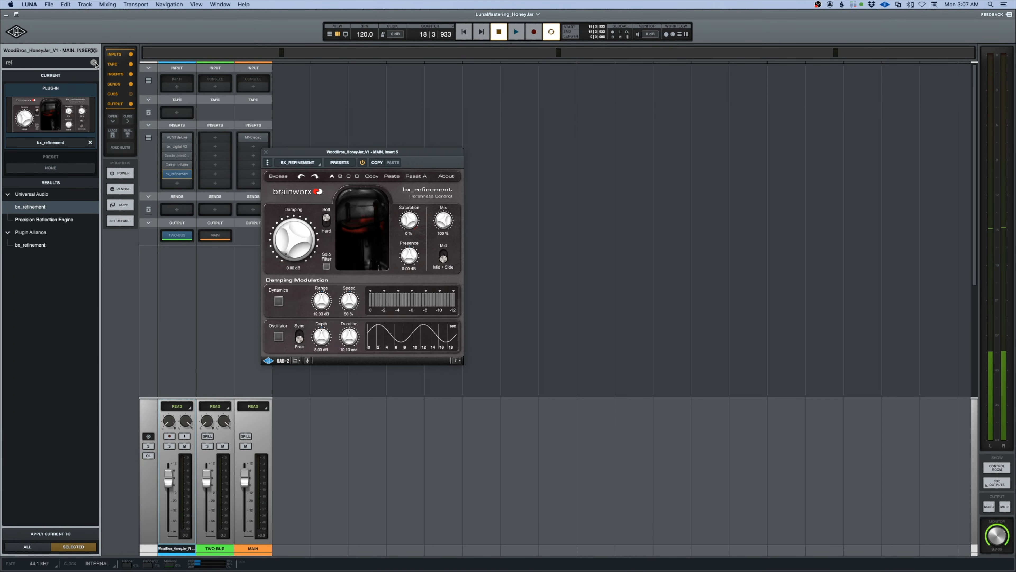
pyautogui.moveTo(312, 156); pyautogui.dragTo(406, 155)
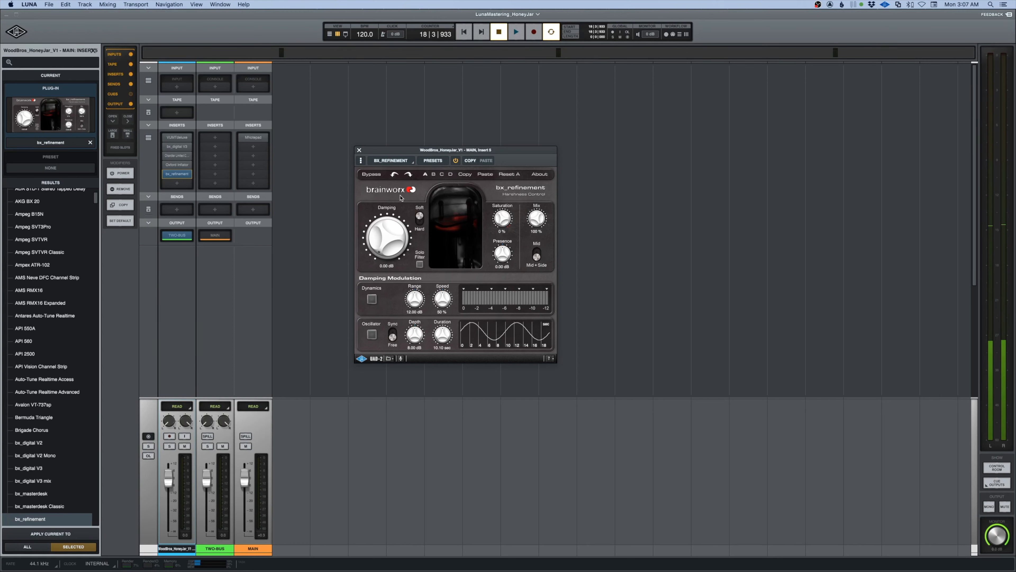
# Load the Subtle De-harsh preset in bx_refinement, lower its mix to 0% and play the song briefly.
pyautogui.click(432, 161)
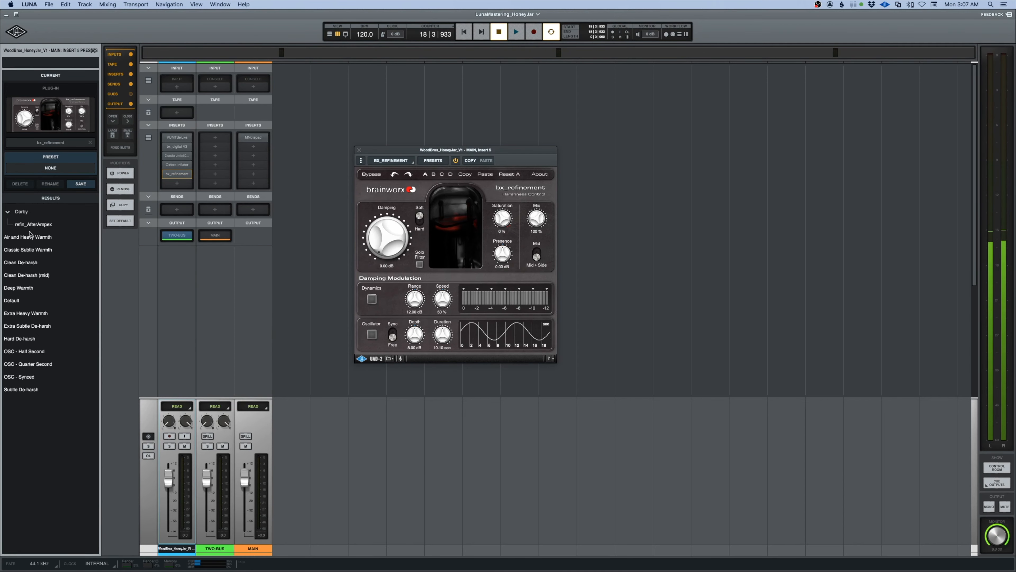
pyautogui.click(22, 389)
pyautogui.doubleClick(23, 393)
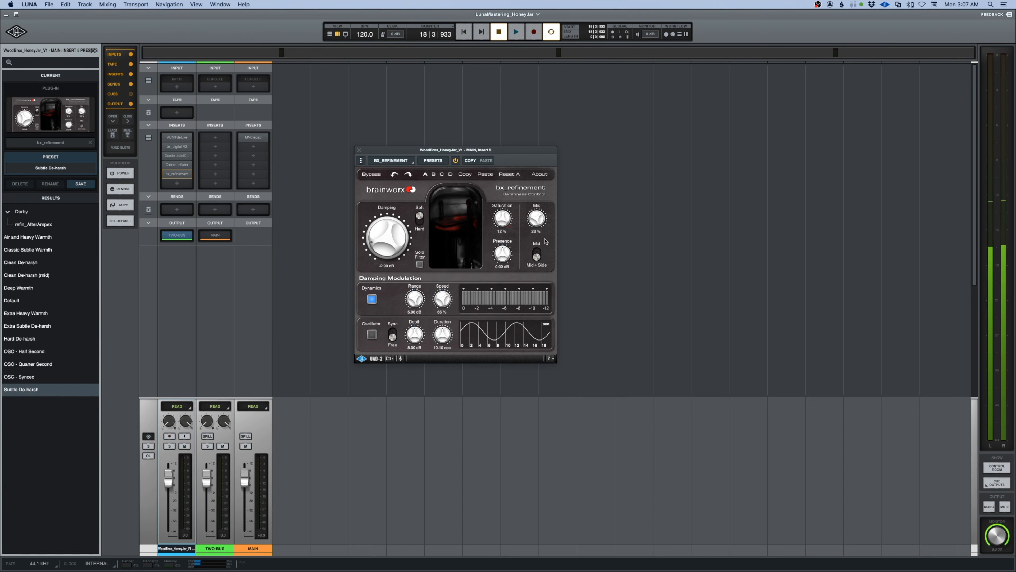
pyautogui.moveTo(536, 219); pyautogui.dragTo(529, 241)
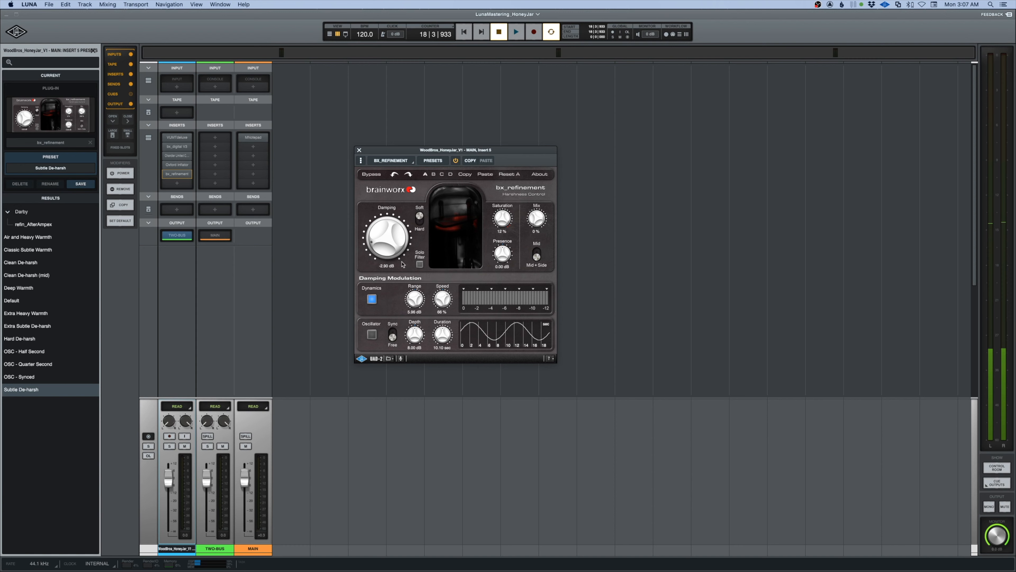
pyautogui.press('space')
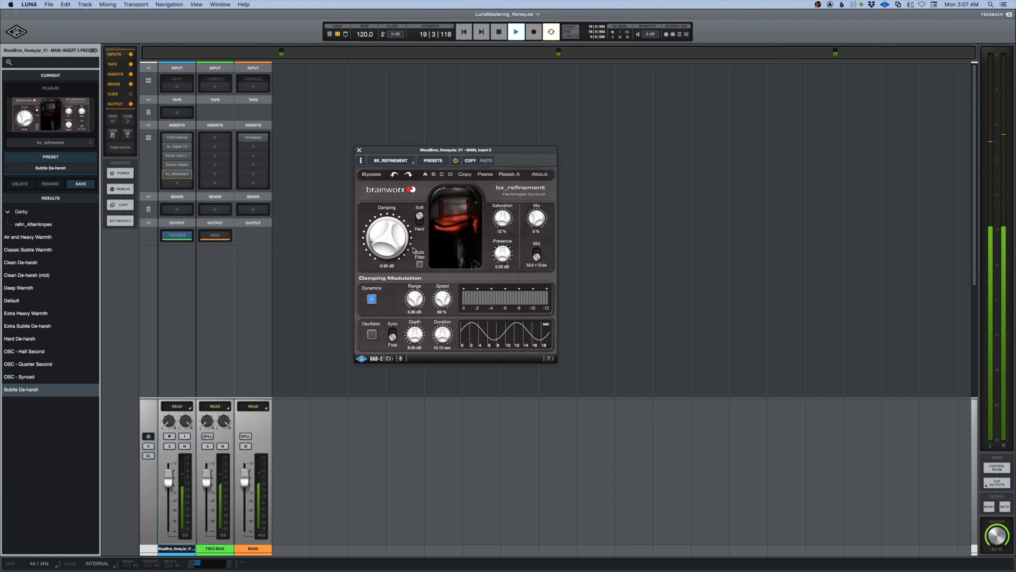
pyautogui.press('space')
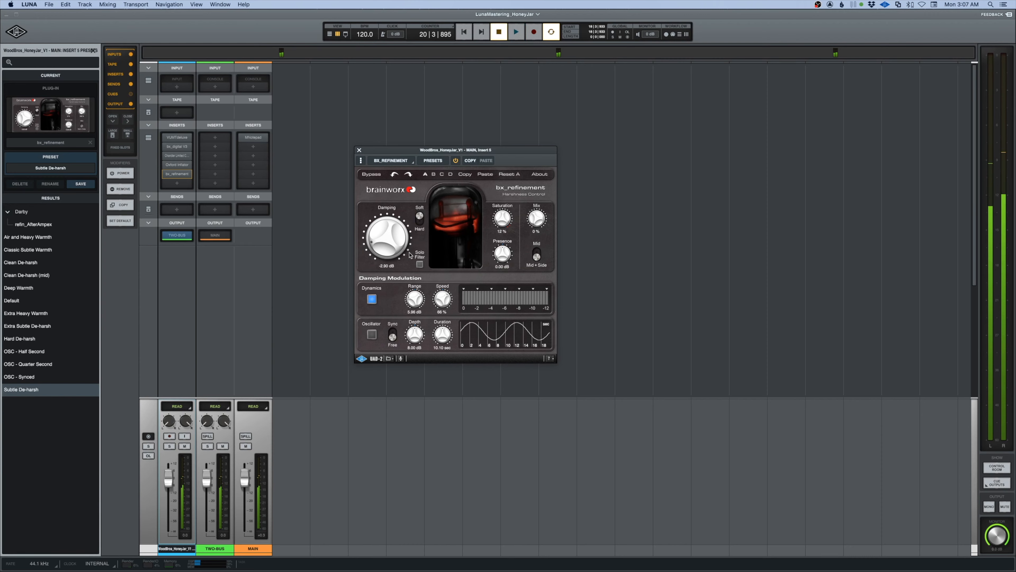
# Set bx_refinement's damping to about -3.6 dB, saturation to 17% and mix to about 23%, checking the sound during playback.
pyautogui.moveTo(435, 152); pyautogui.dragTo(440, 160)
pyautogui.moveTo(391, 250)
pyautogui.mouseDown()
pyautogui.moveTo(390, 238)
pyautogui.moveTo(390, 248)
pyautogui.mouseUp()
pyautogui.moveTo(505, 232); pyautogui.dragTo(541, 231)
pyautogui.press('space')
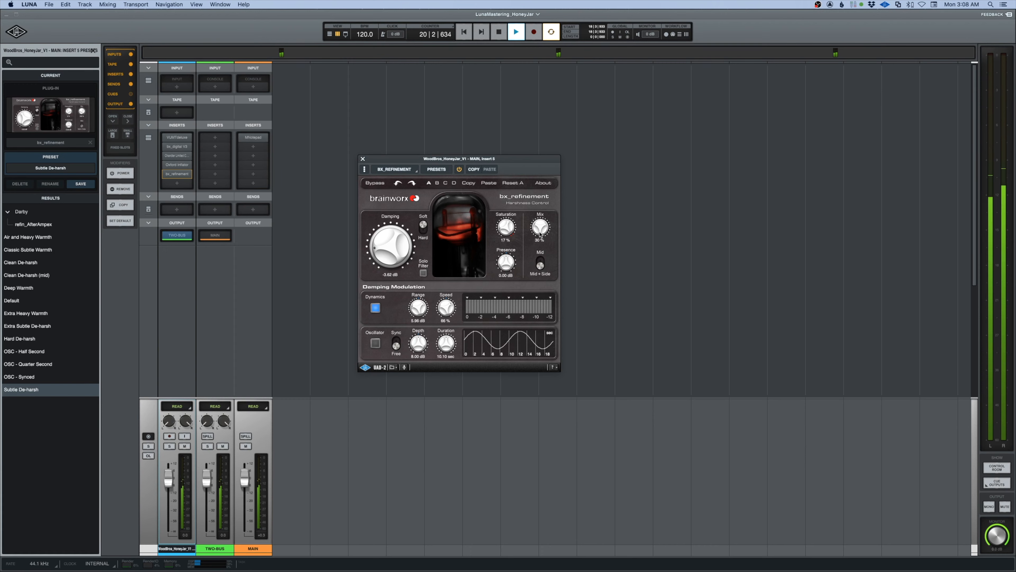
pyautogui.moveTo(541, 235); pyautogui.dragTo(540, 238)
pyautogui.press('space')
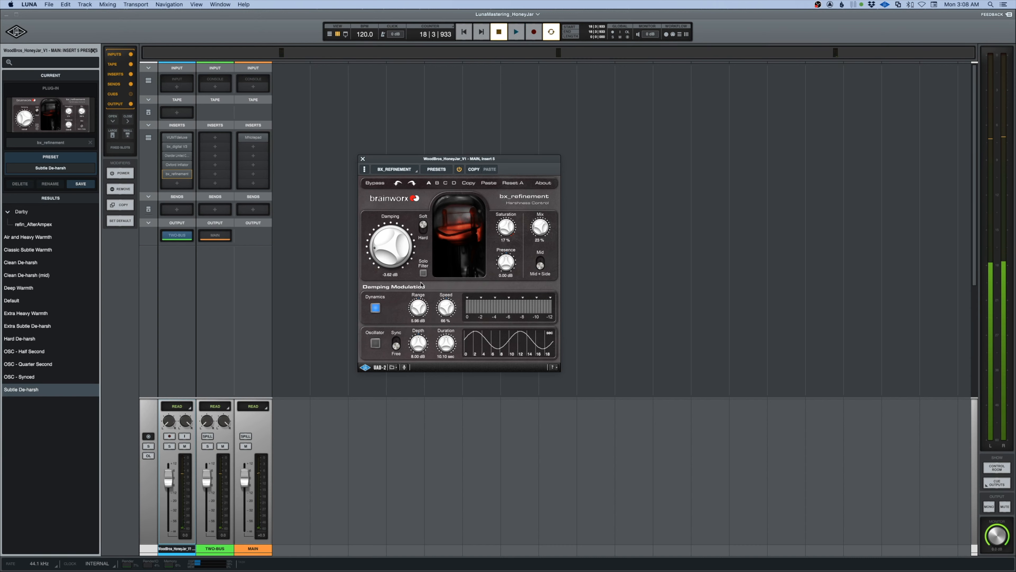
# Audition bx_refinement's soloed filter during playback and reduce the plug-in's mix to about 18%.
pyautogui.press('super+equal')
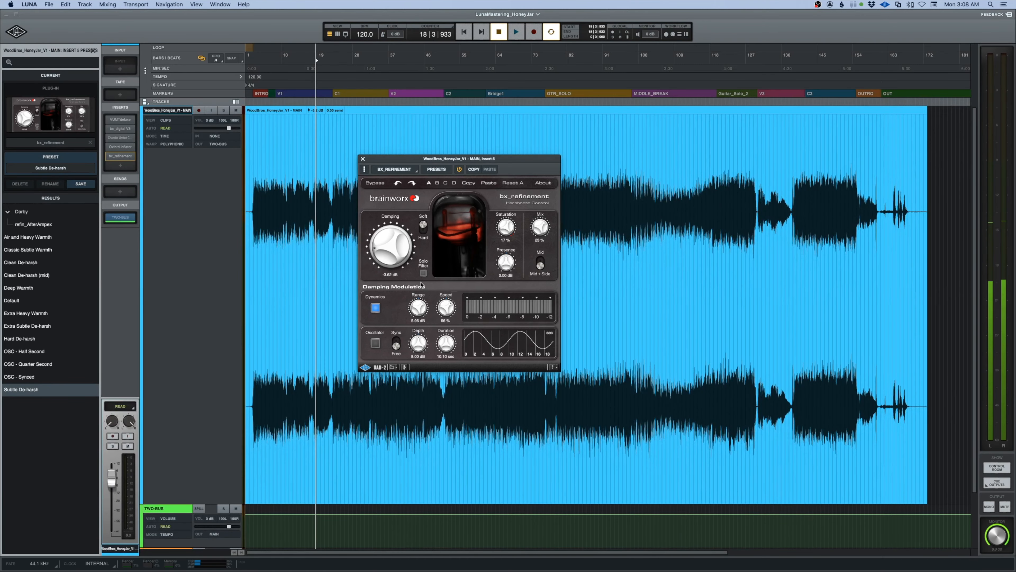
pyautogui.click(423, 274)
pyautogui.press('space')
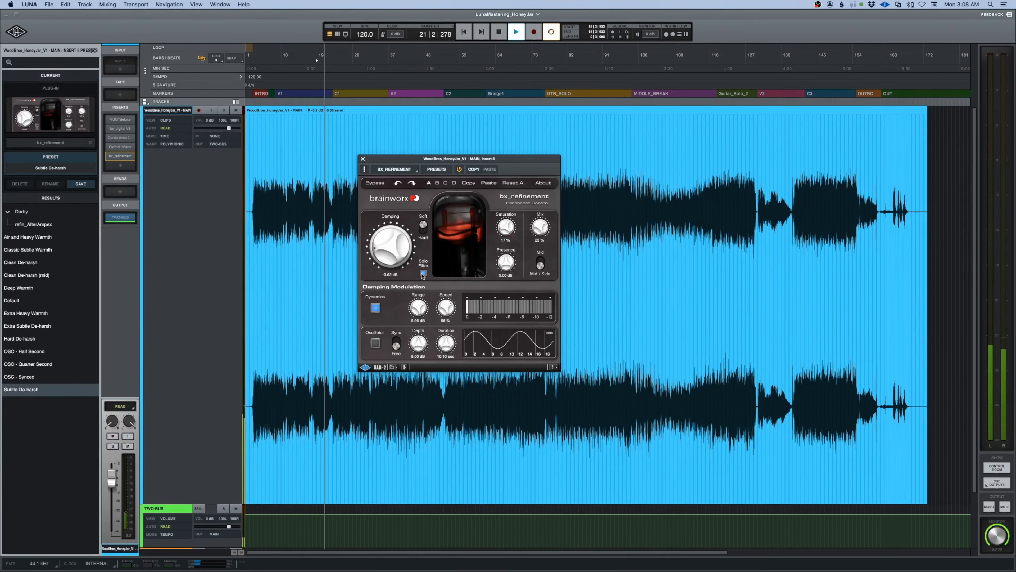
pyautogui.click(423, 274)
pyautogui.press('space')
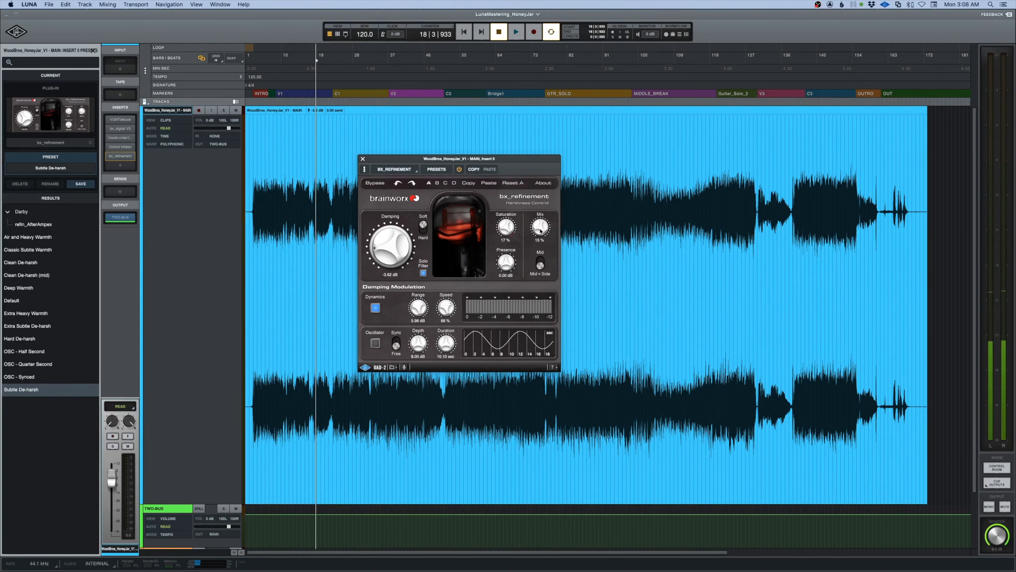
pyautogui.scroll(-3, 540, 229)
pyautogui.scroll(-6, 540, 228)
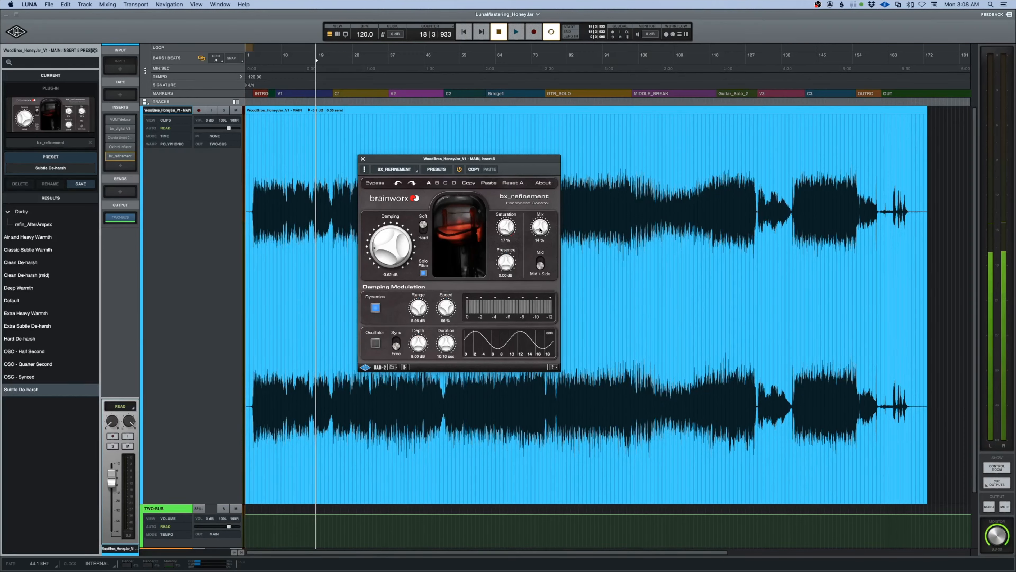
pyautogui.scroll(1, 540, 230)
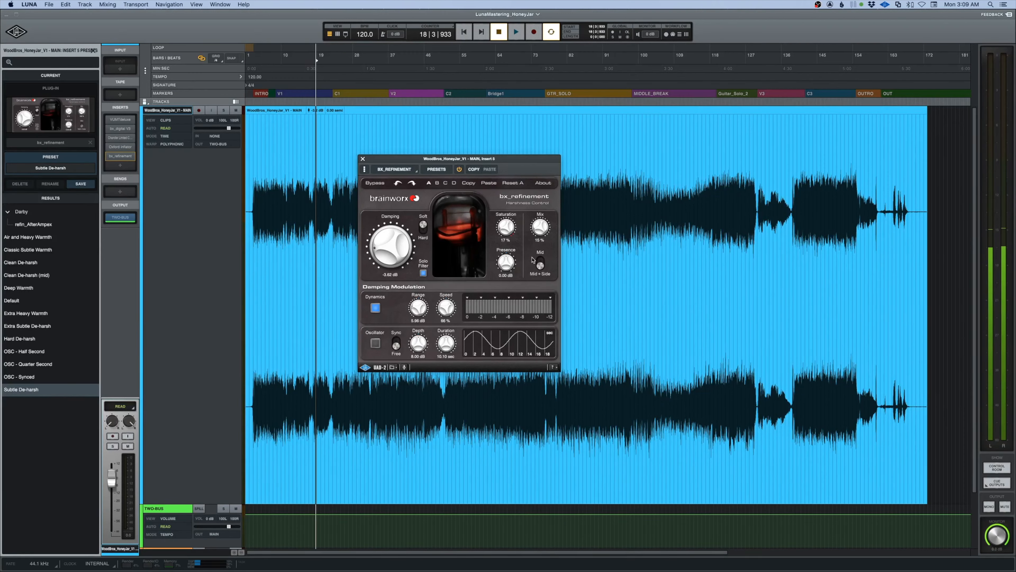
# Replay the passage with bx_refinement's filter soloed, switch Solo Filter off and play the full signal again.
pyautogui.click(423, 273)
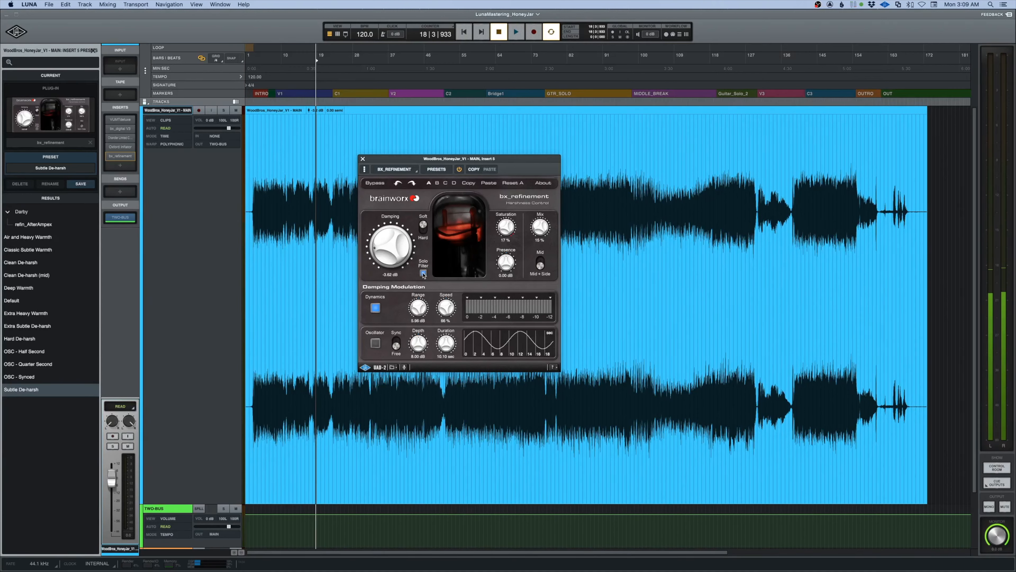
pyautogui.press('space')
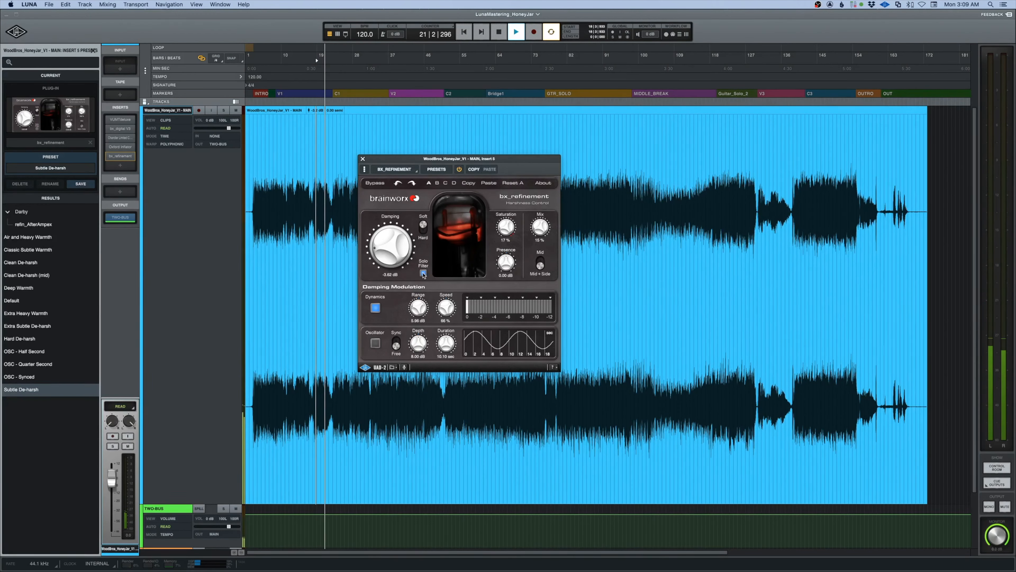
pyautogui.press('space')
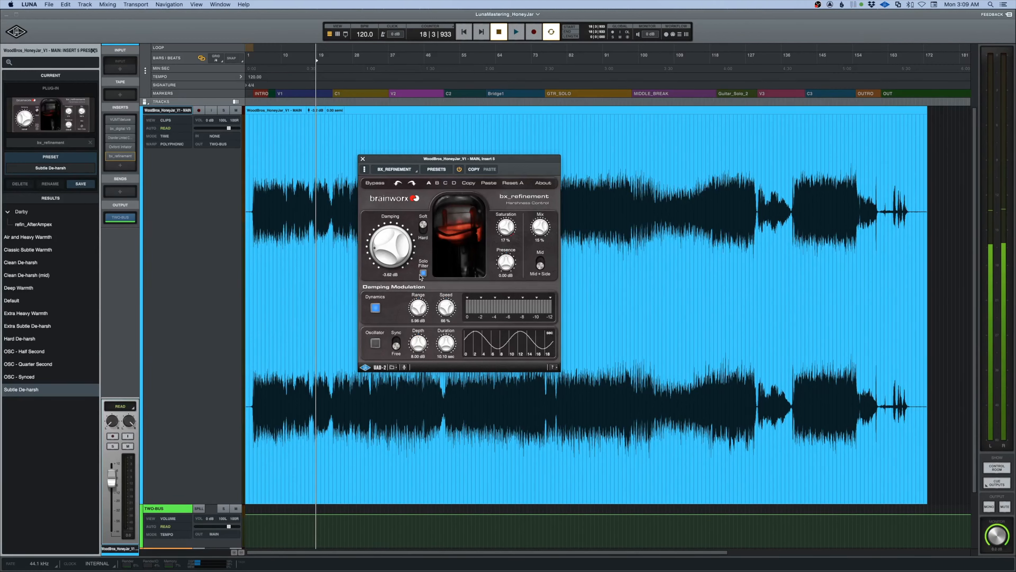
pyautogui.click(422, 273)
pyautogui.press('space')
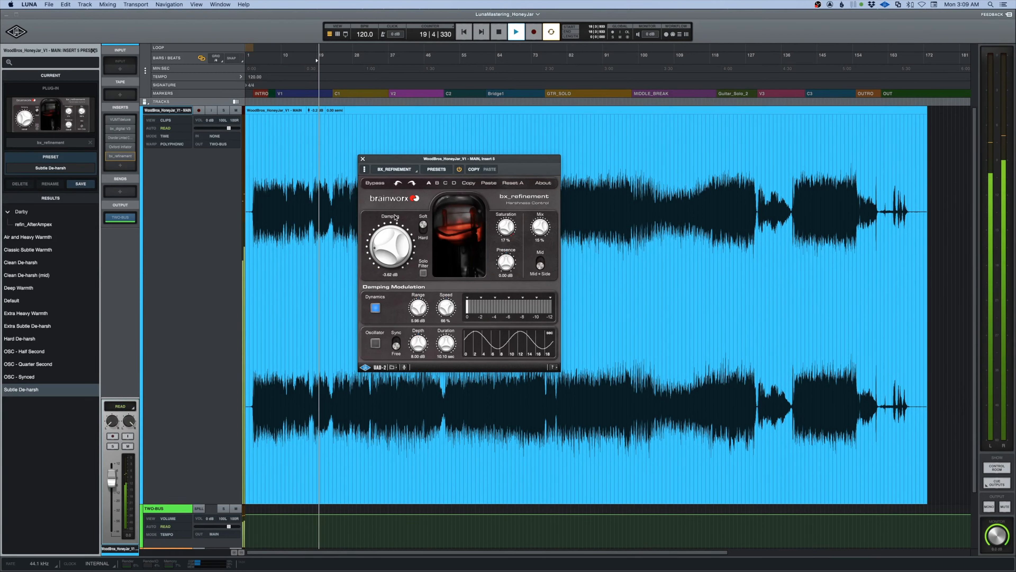
# Close the bx_refinement window, replay the song from bar 18, return to the mixer and stop playback.
pyautogui.click(363, 159)
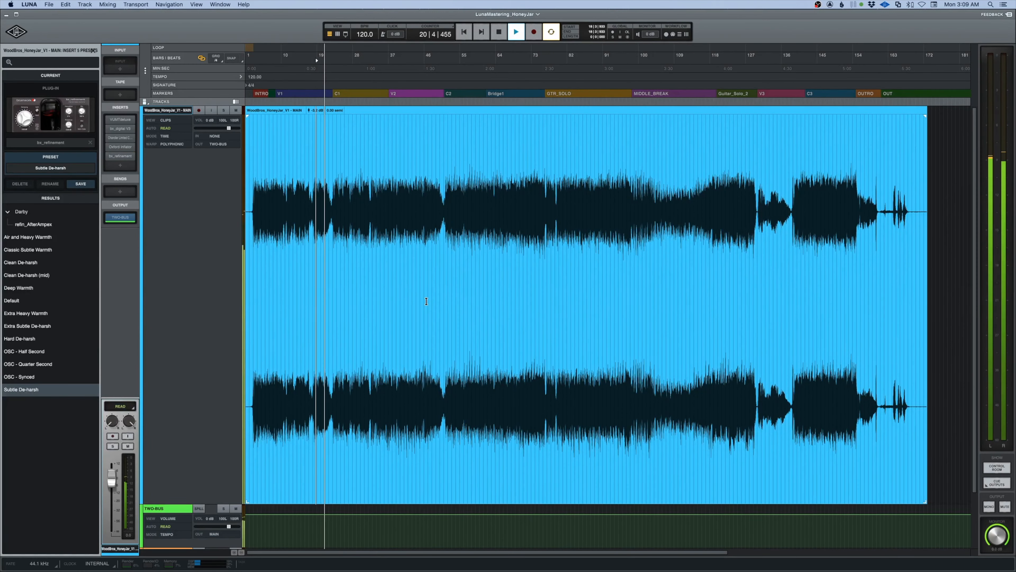
pyautogui.press('space')
pyautogui.press('space')
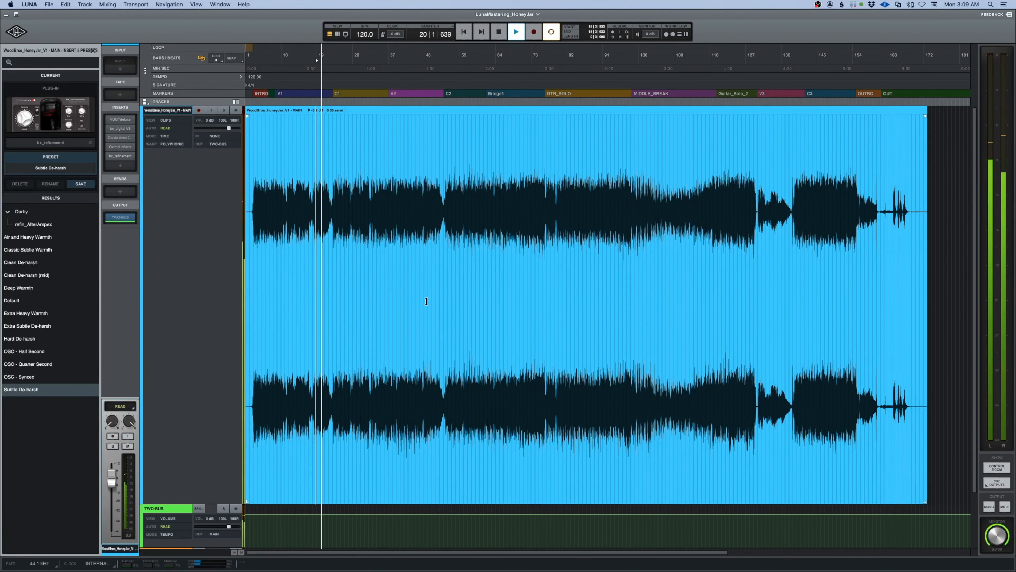
pyautogui.press('super+equal')
pyautogui.press('space')
pyautogui.moveTo(170, 179)
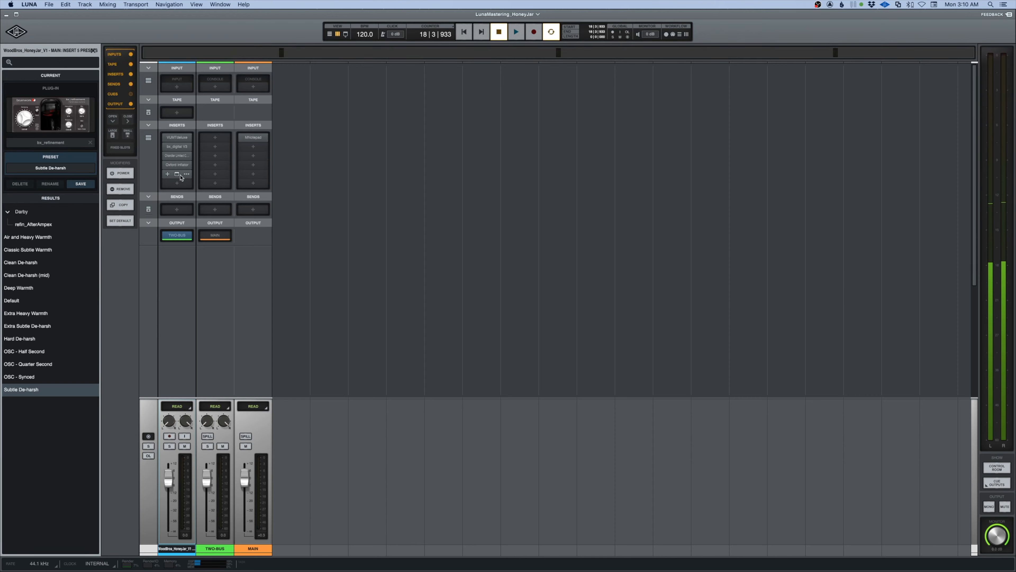
# Play the mix and audition sections near bars 54 and 70 in the timeline, then stop playback.
pyautogui.press('space')
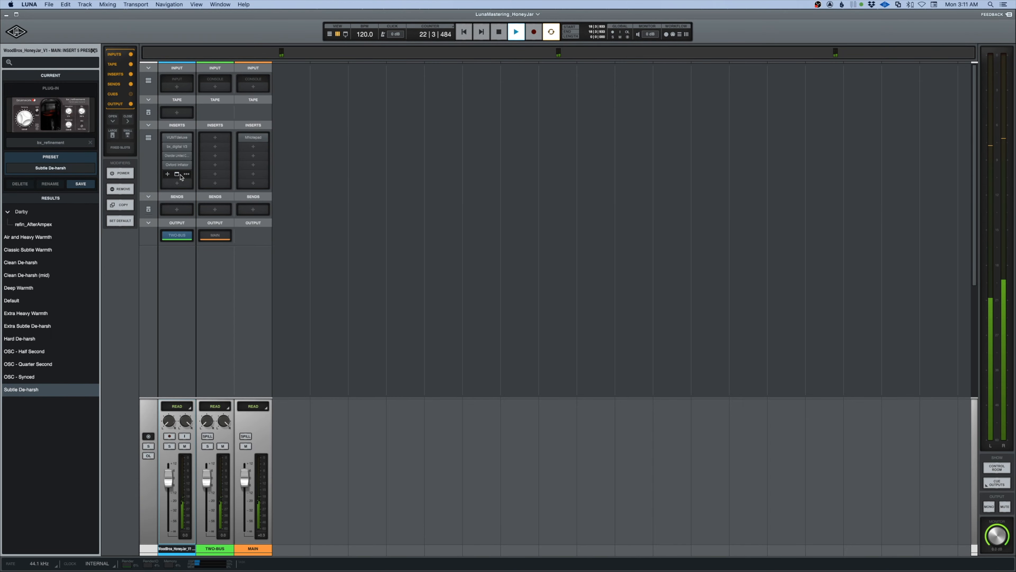
pyautogui.press('super+=')
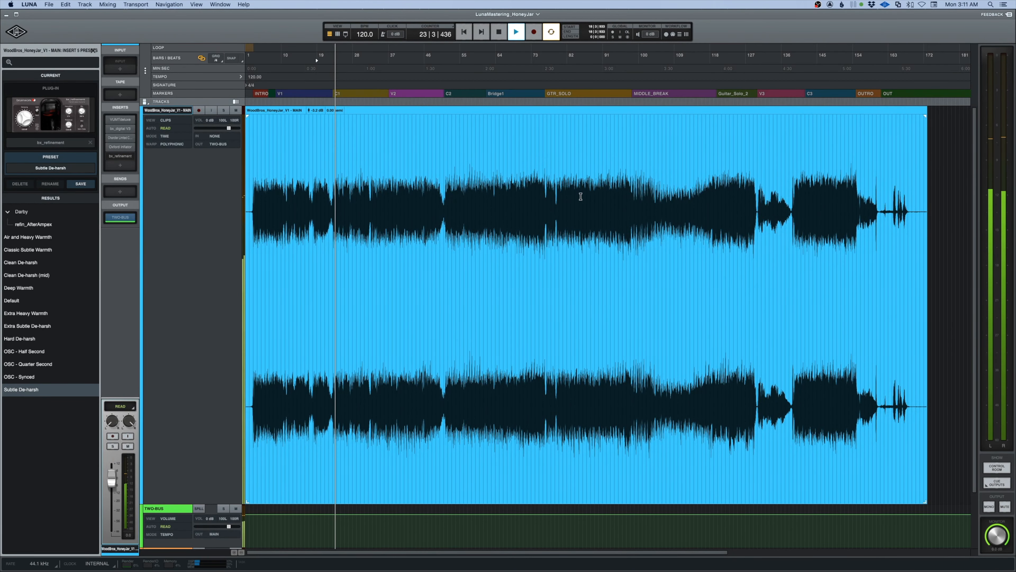
pyautogui.moveTo(125, 156)
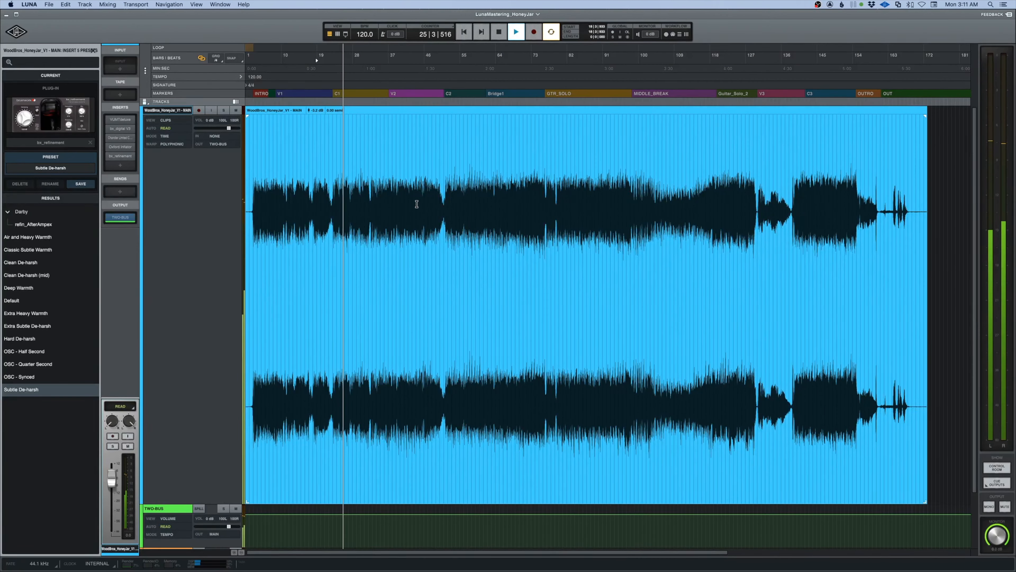
pyautogui.click(455, 207)
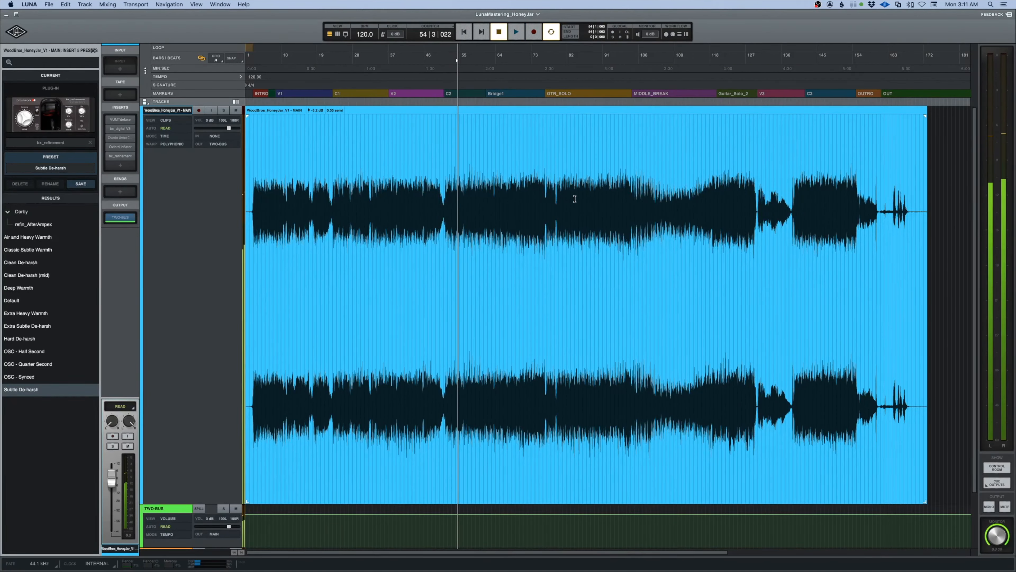
pyautogui.click(518, 200)
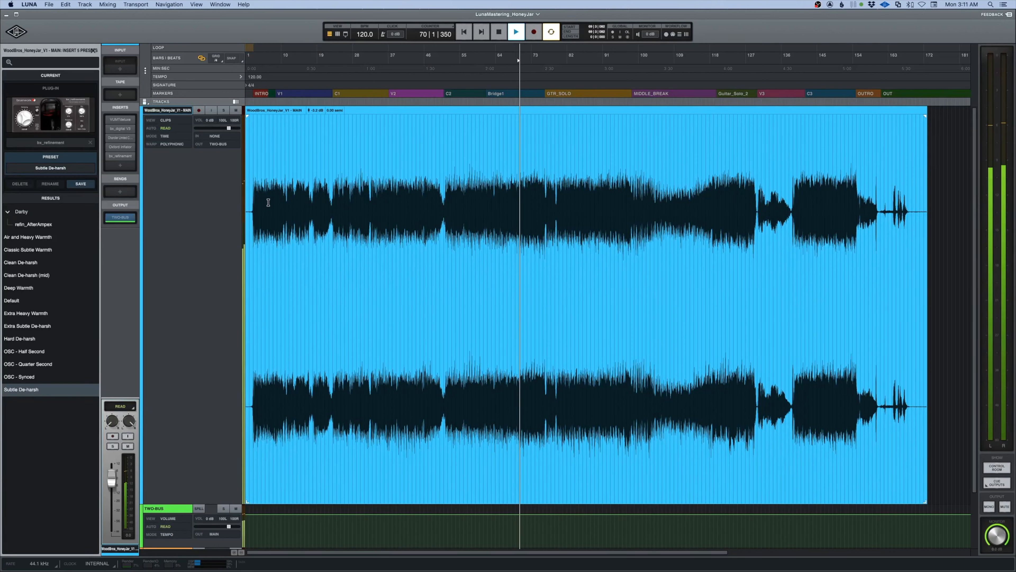
pyautogui.moveTo(121, 156)
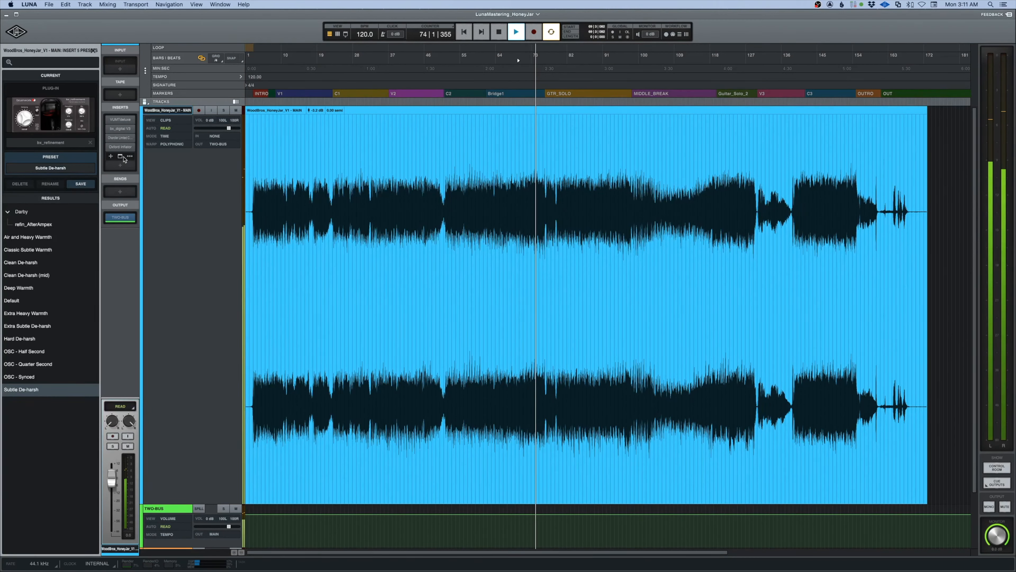
pyautogui.press('space')
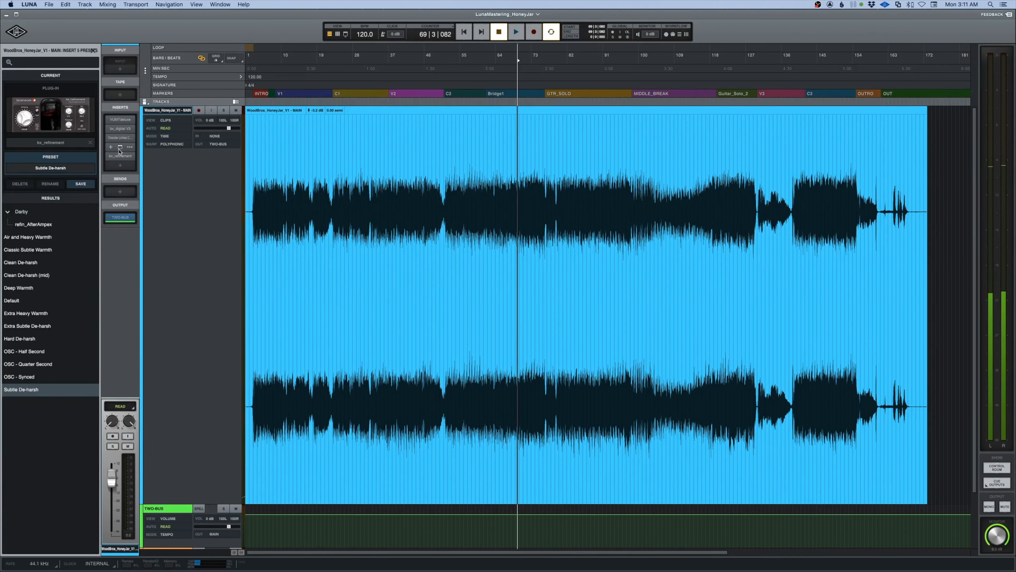
# Play the song's intro from about bar 3, return to the mixer and stop playback.
pyautogui.press('space')
pyautogui.click(257, 165)
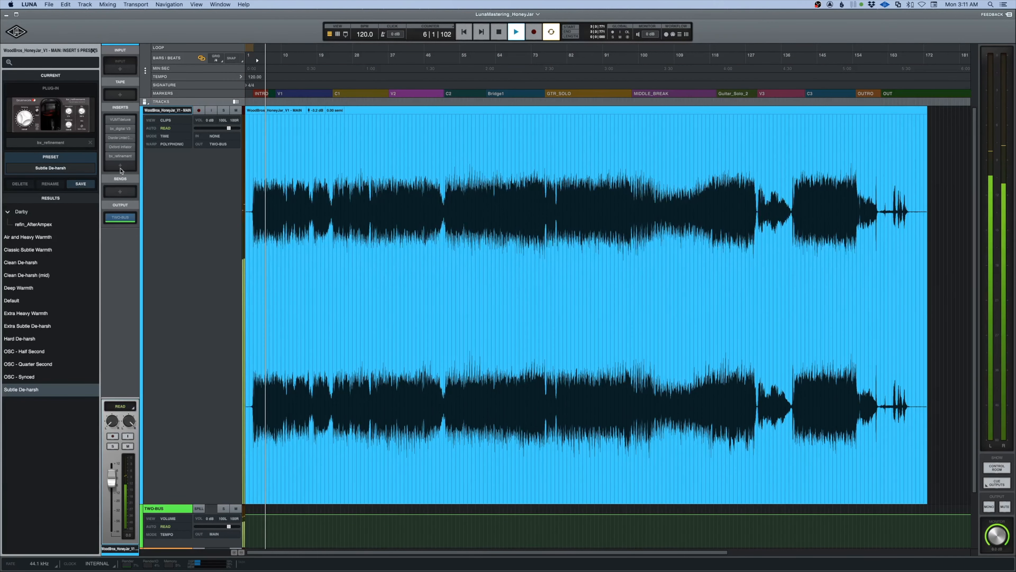
pyautogui.press('super+equal')
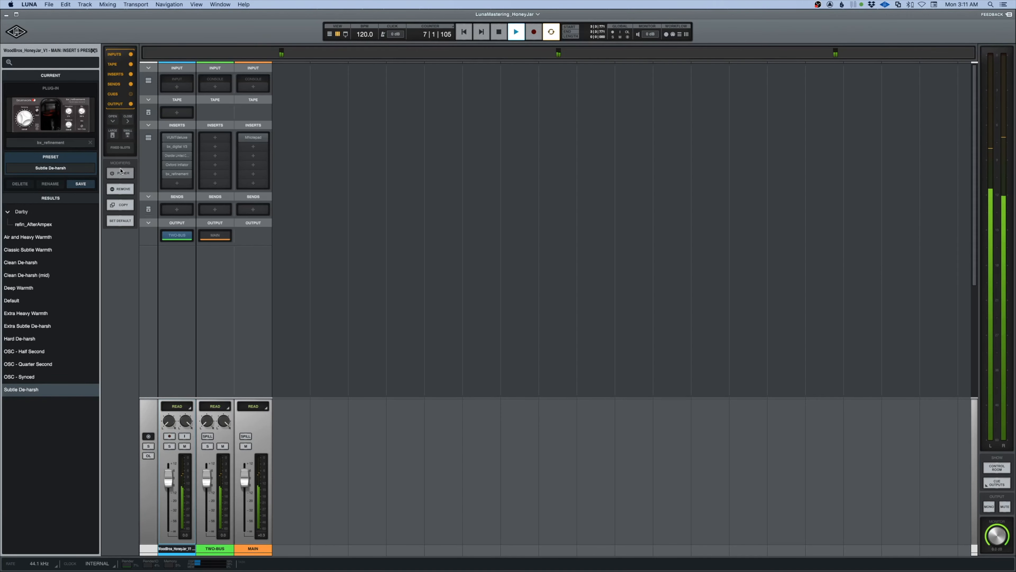
pyautogui.press('space')
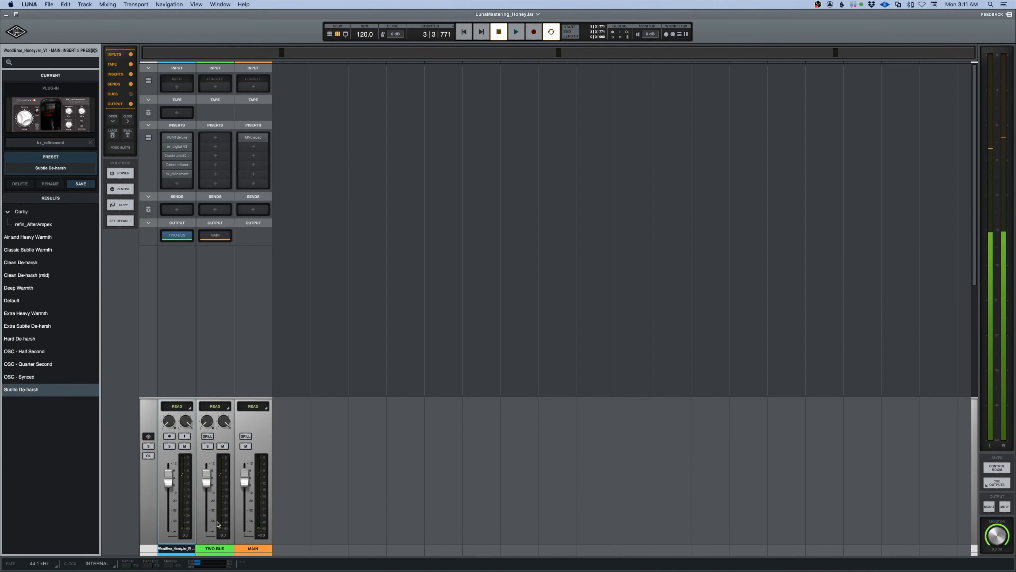
# Add FabFilter's FF Pro-L 2 to the TWO-BUS second insert and set its oversampling to 4x.
pyautogui.click(215, 147)
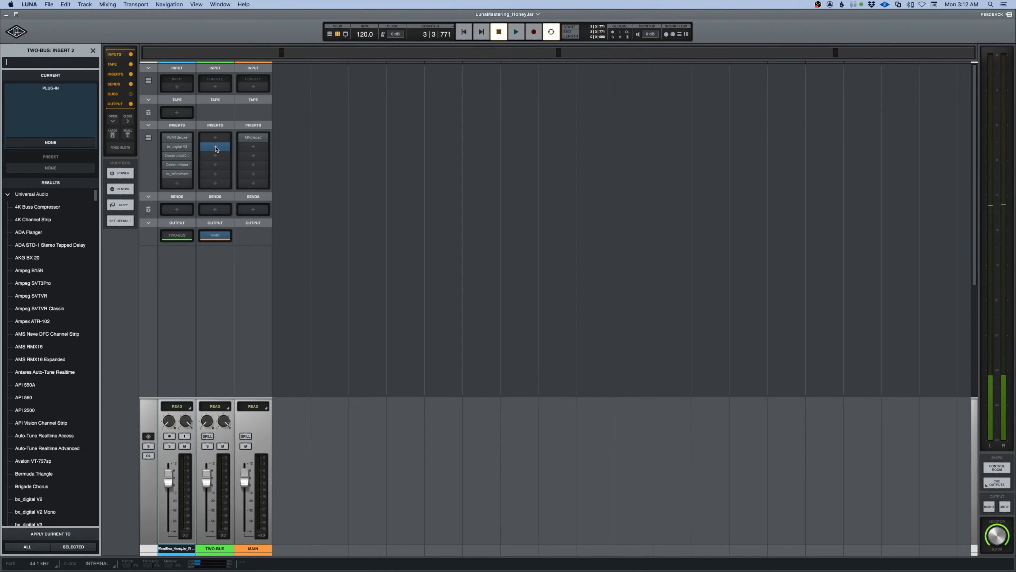
pyautogui.write('fab')
pyautogui.click(27, 232)
pyautogui.moveTo(431, 167); pyautogui.dragTo(460, 157)
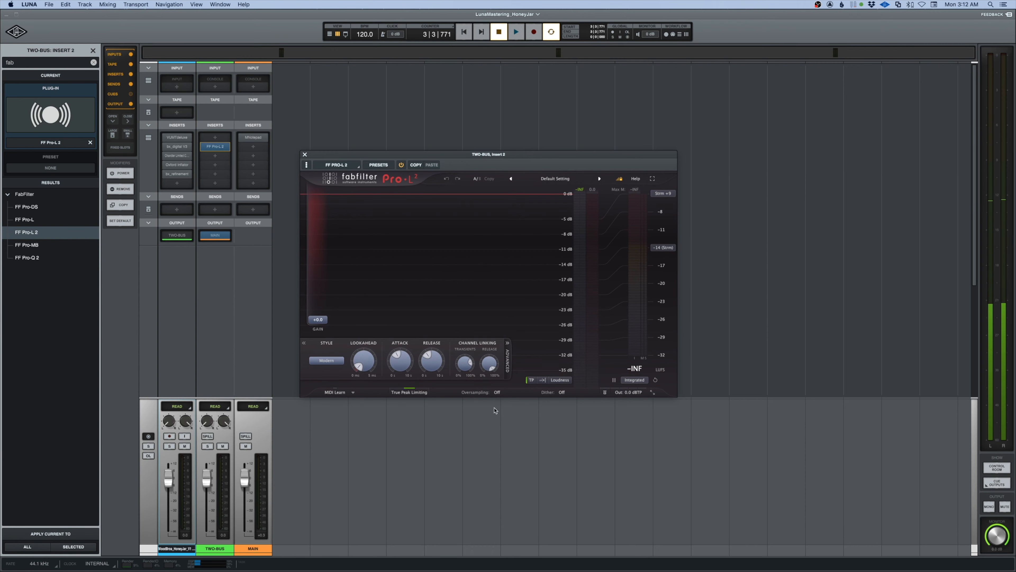
pyautogui.click(498, 396)
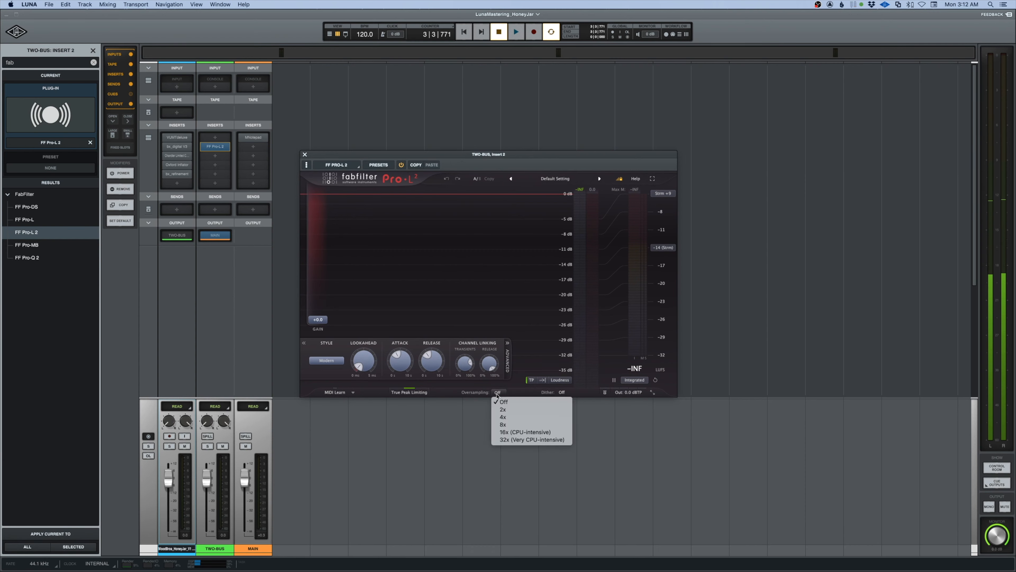
pyautogui.click(498, 421)
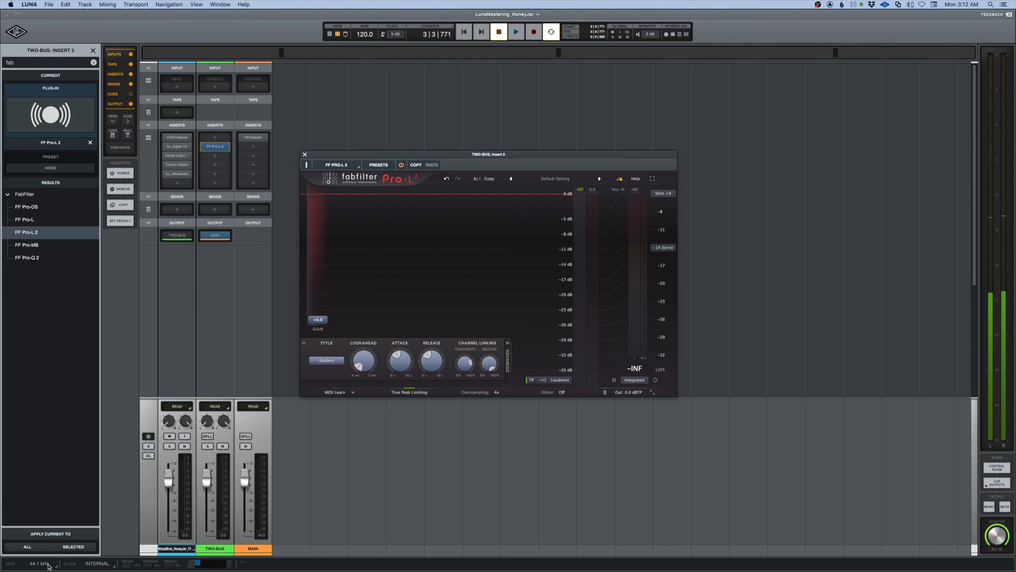
# Set Pro-L 2's output level to -1.2 dBTP and open the MNotepad insert on MAIN.
pyautogui.moveTo(629, 396)
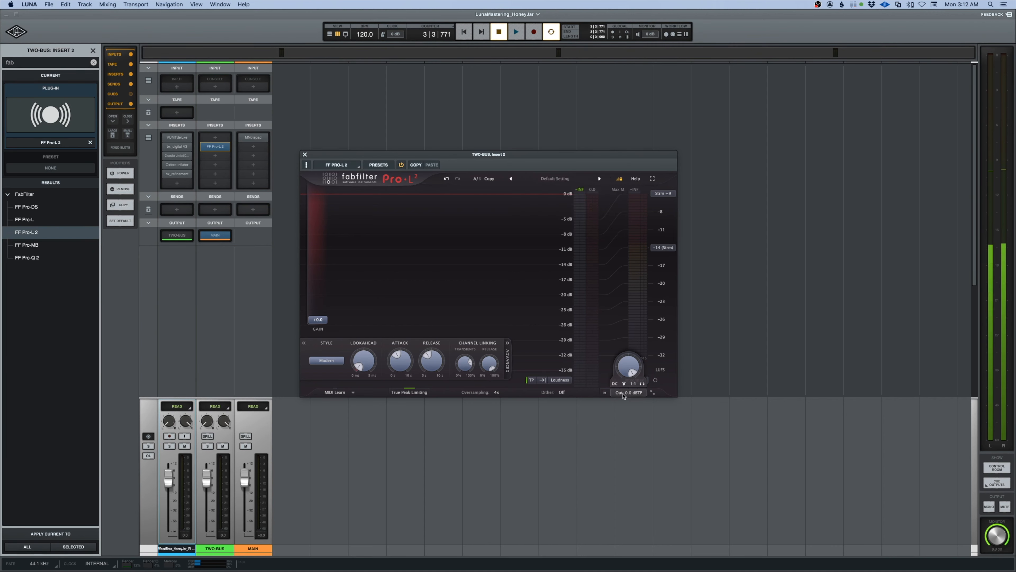
pyautogui.doubleClick(628, 374)
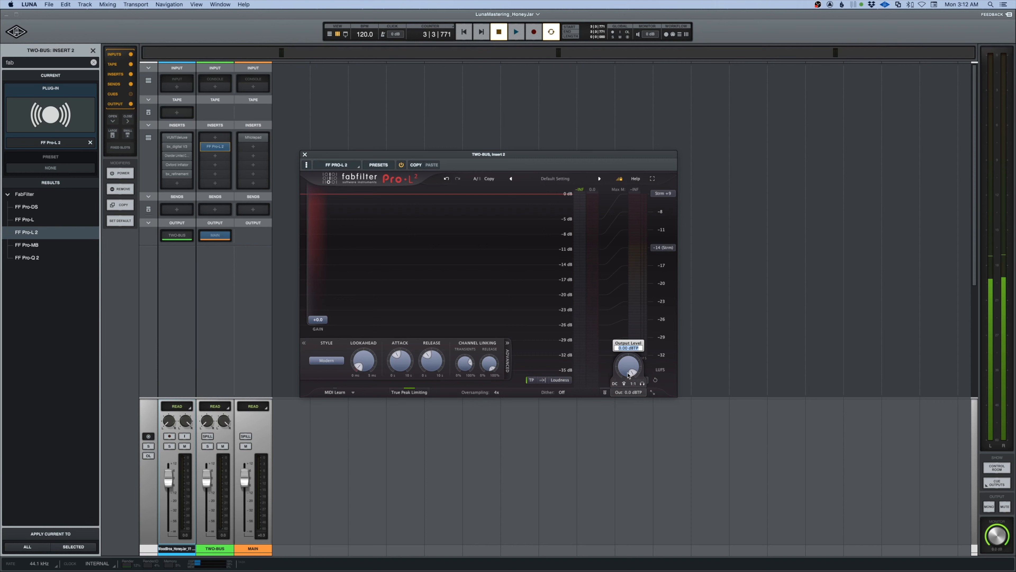
pyautogui.press('BackSpace')
pyautogui.write('-1.')
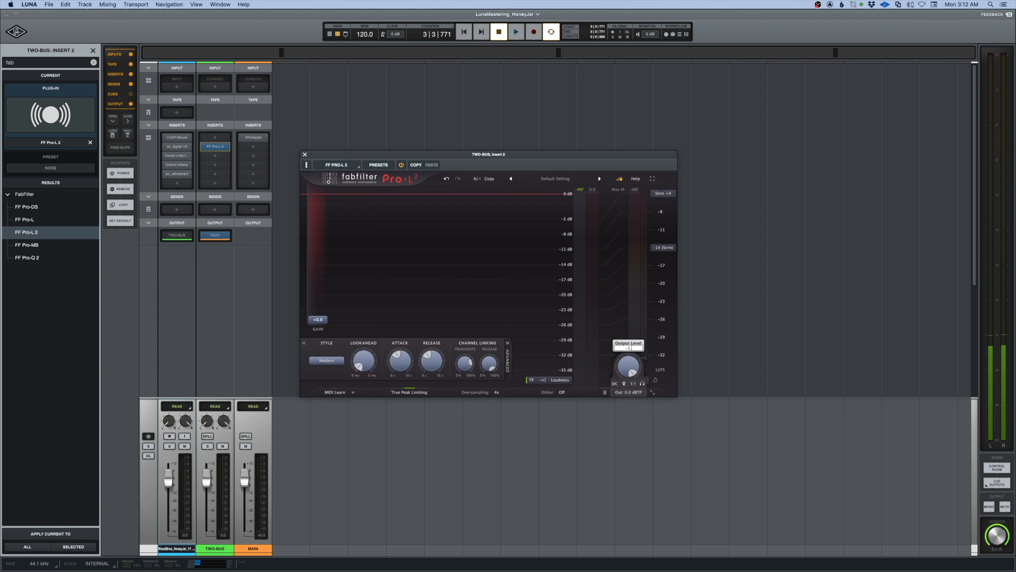
pyautogui.write('2')
pyautogui.press('Return')
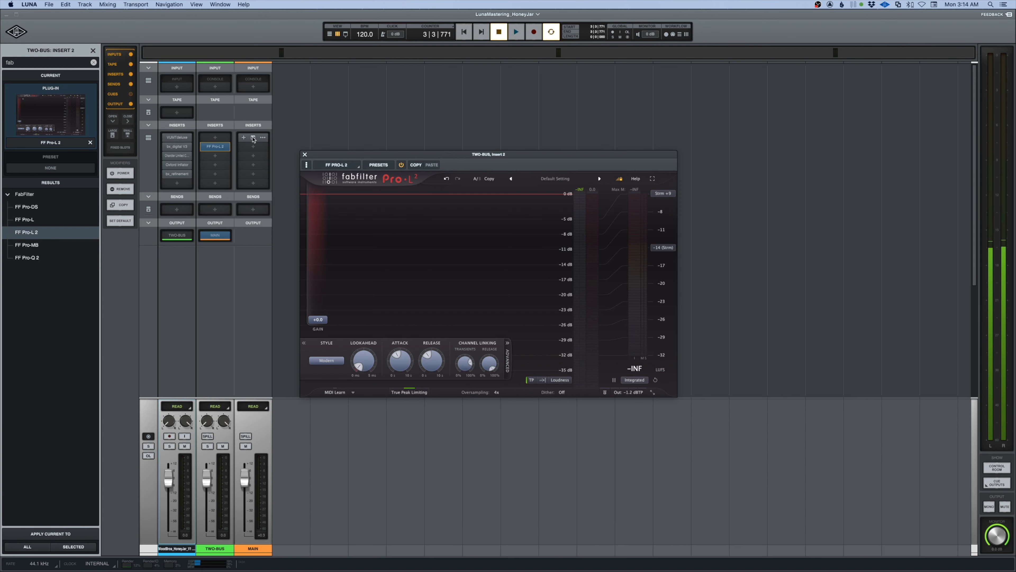
pyautogui.click(253, 138)
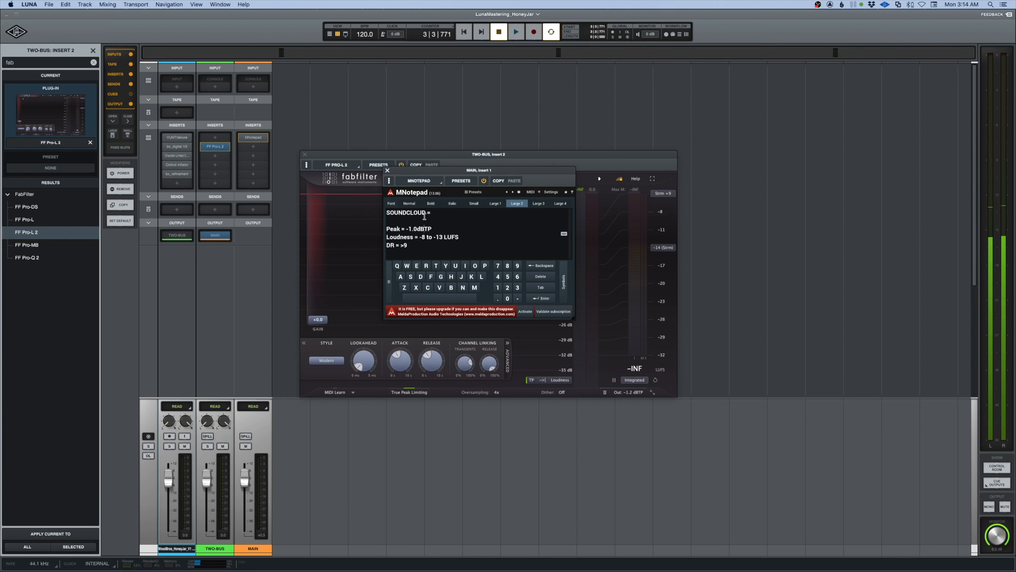
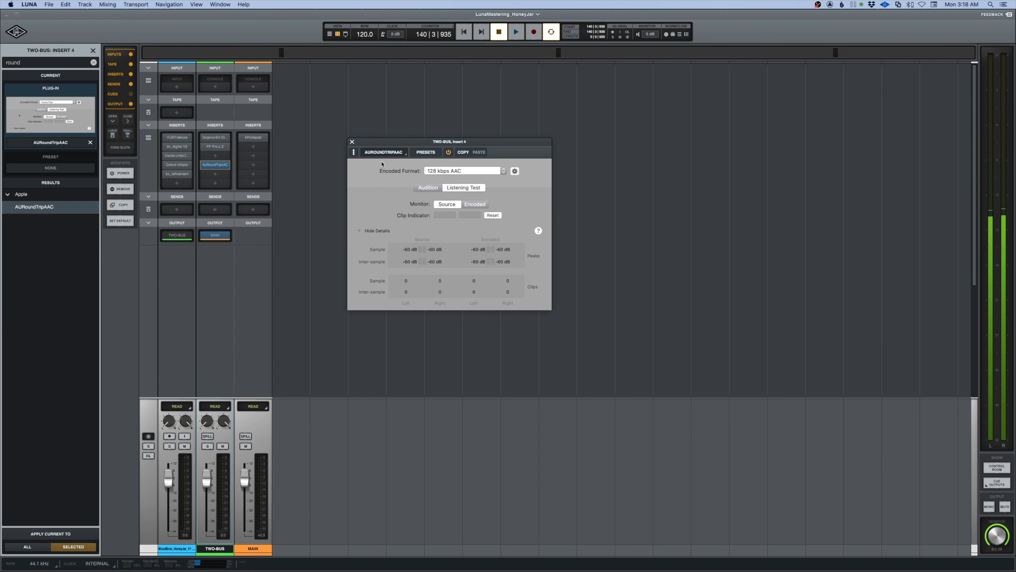
# Place Pro-L 2 beside the AURoundTripAAC window and raise the limiter's gain to about +7.8 dB during playback.
pyautogui.moveTo(390, 145); pyautogui.dragTo(358, 144)
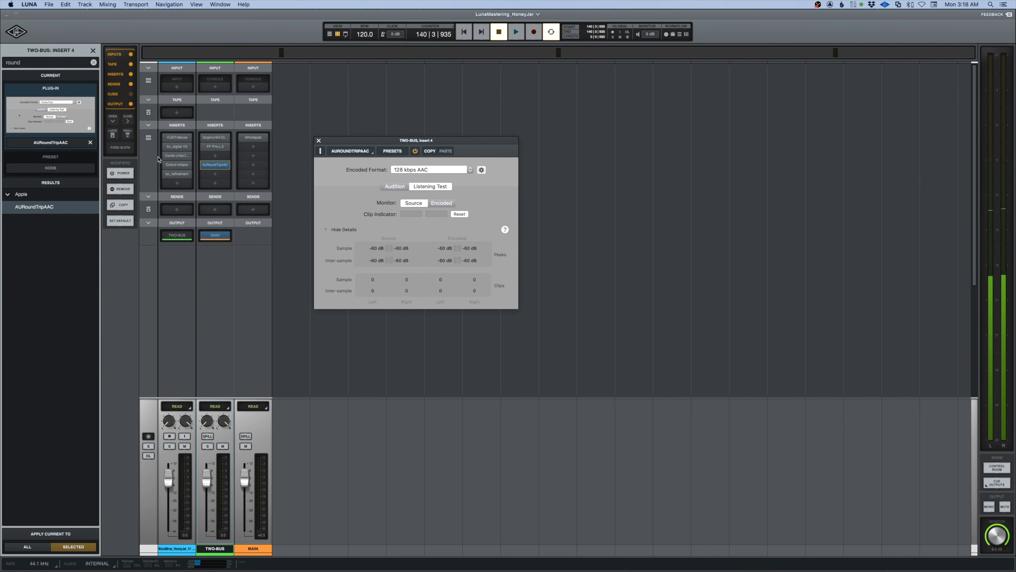
pyautogui.click(215, 146)
pyautogui.moveTo(397, 115); pyautogui.dragTo(599, 127)
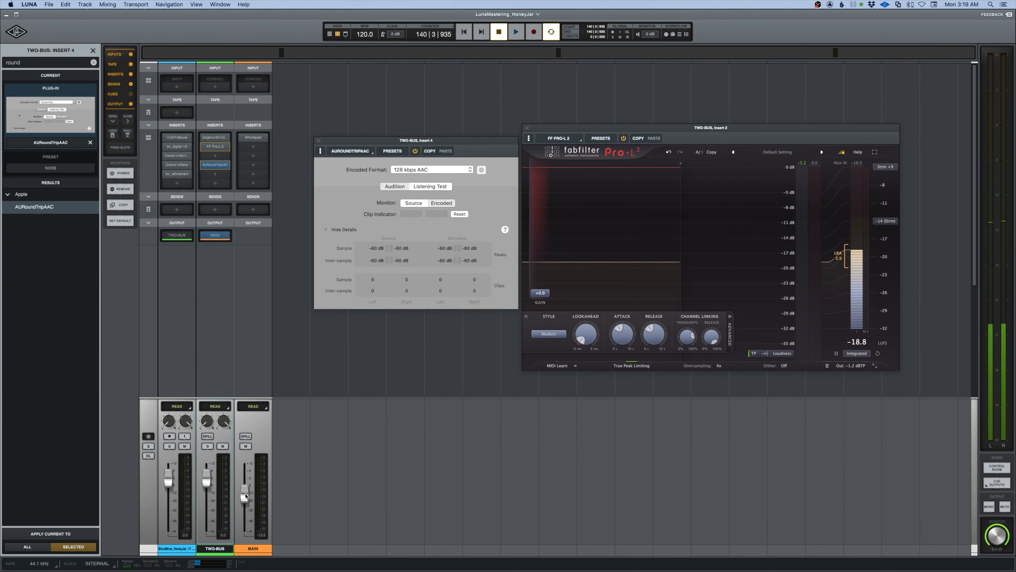
pyautogui.press('space')
pyautogui.moveTo(540, 293); pyautogui.dragTo(541, 264)
# Compare the encoded and source signals in AURoundTripAAC, stop playback and raise the MAIN fader slightly.
pyautogui.click(443, 203)
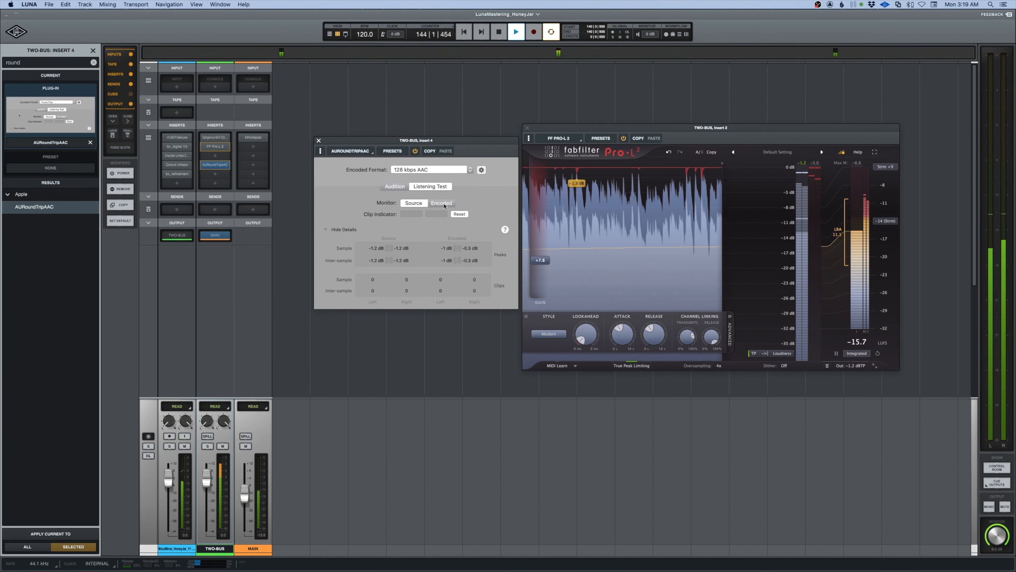
pyautogui.click(414, 204)
pyautogui.press('space')
pyautogui.moveTo(243, 498); pyautogui.dragTo(242, 488)
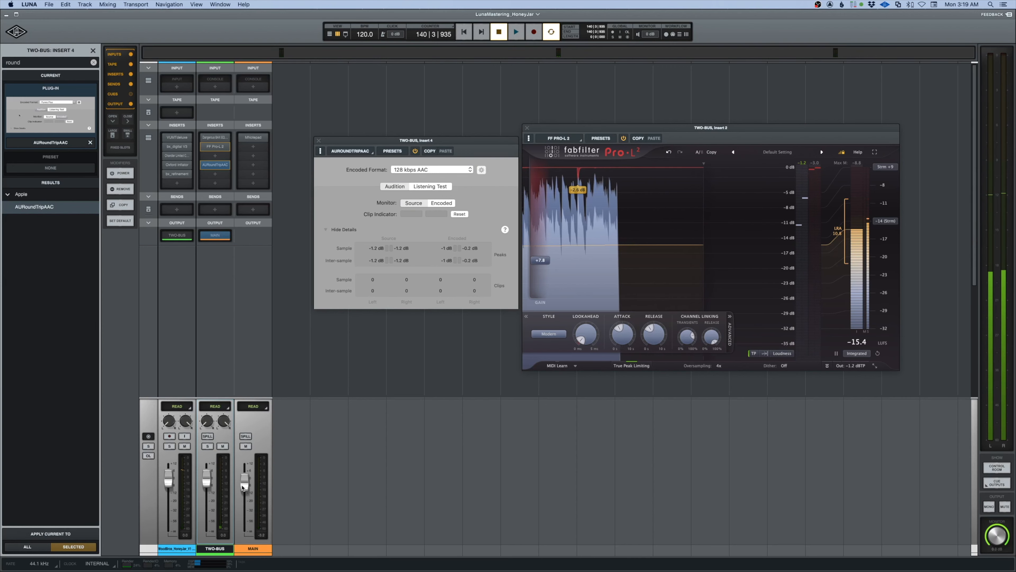
# Replay the passage from bar 140 while alternating AURoundTripAAC's monitor between Source and Encoded, then stop playback.
pyautogui.click(412, 205)
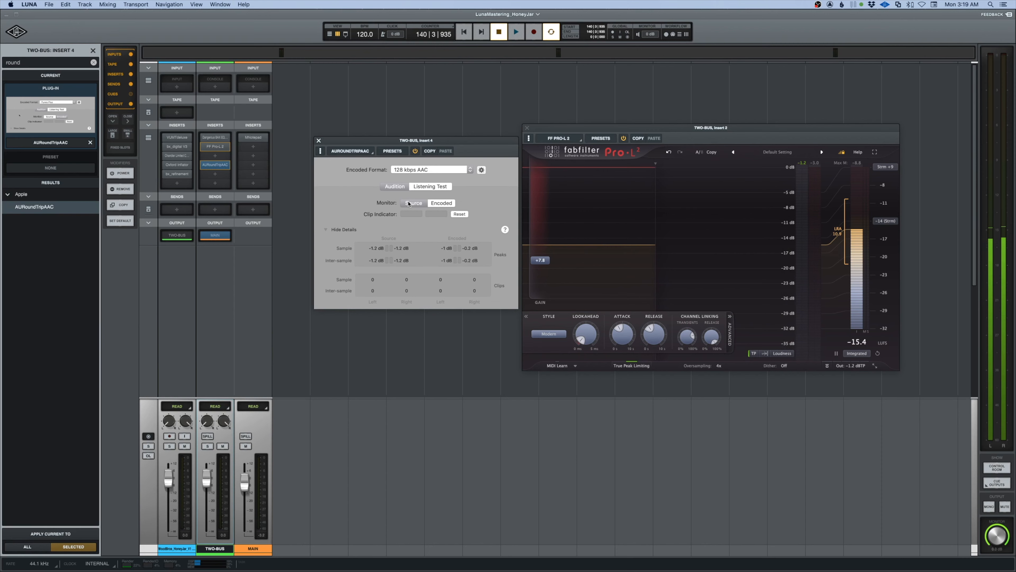
pyautogui.click(433, 204)
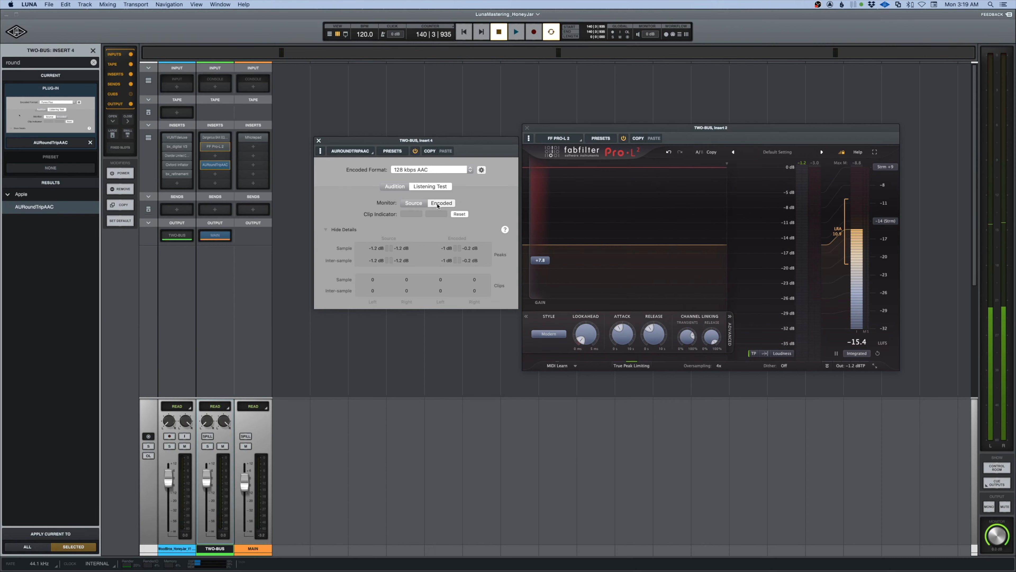
pyautogui.click(437, 205)
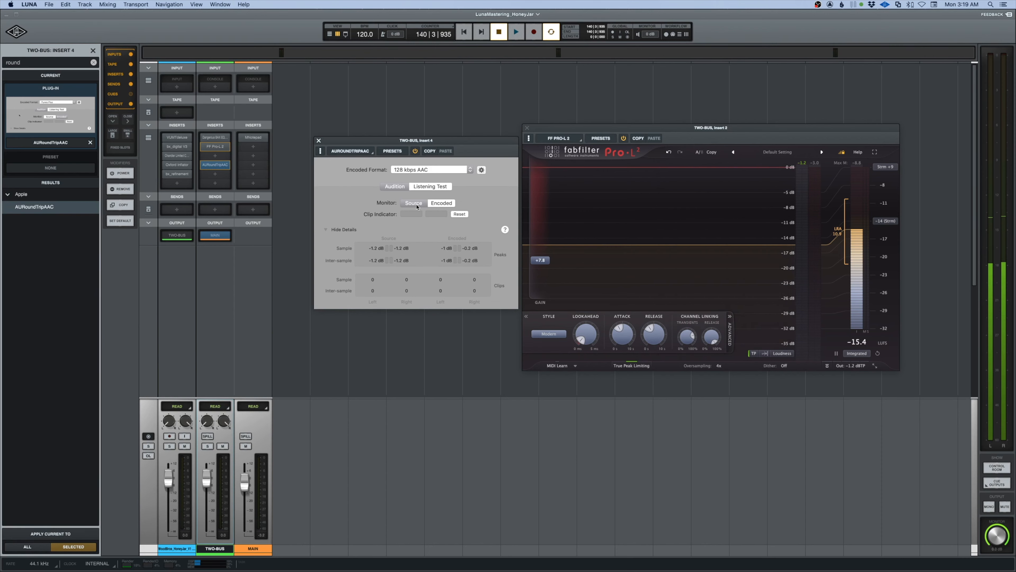
pyautogui.press('space')
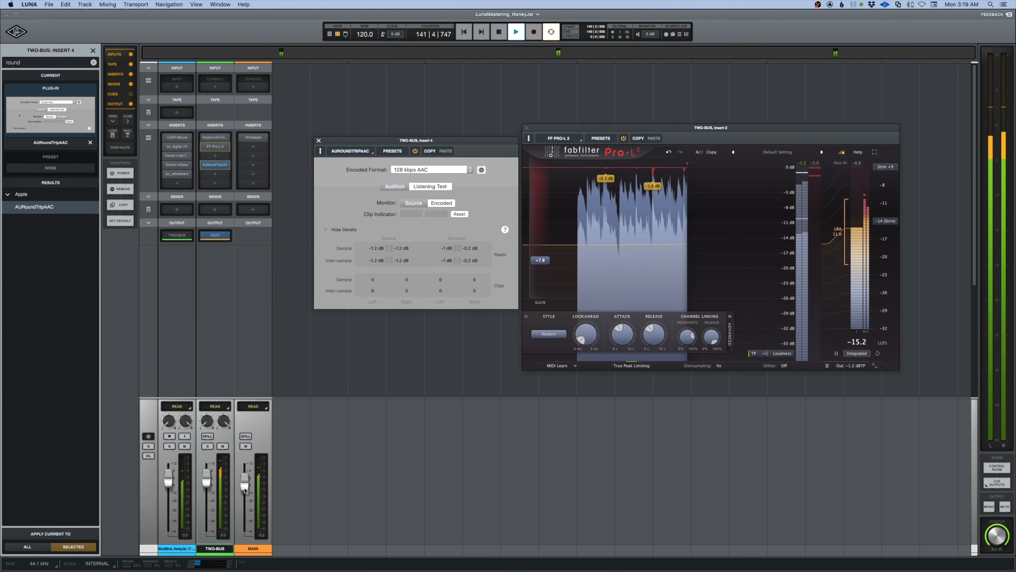
pyautogui.click(438, 203)
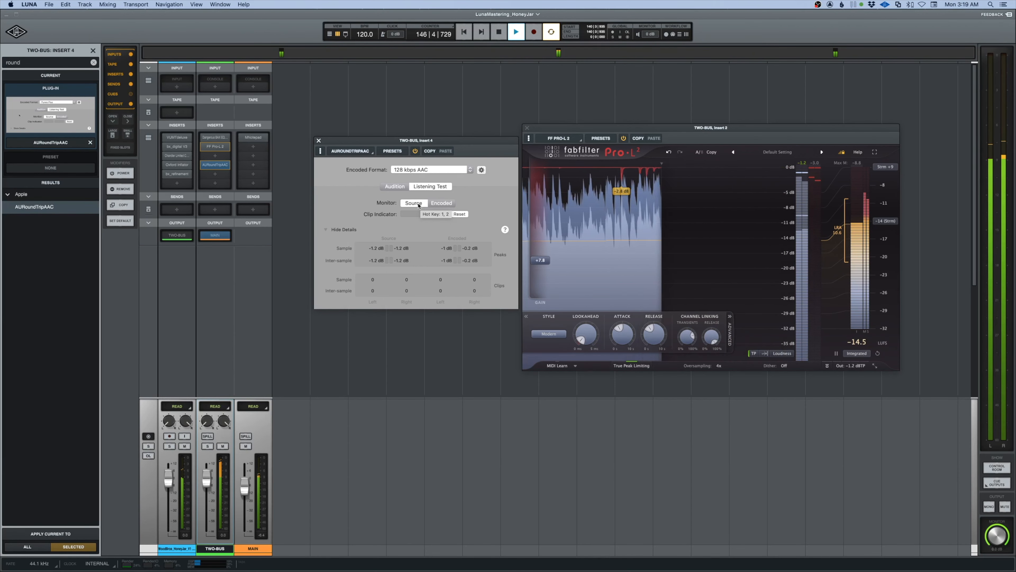
pyautogui.click(419, 206)
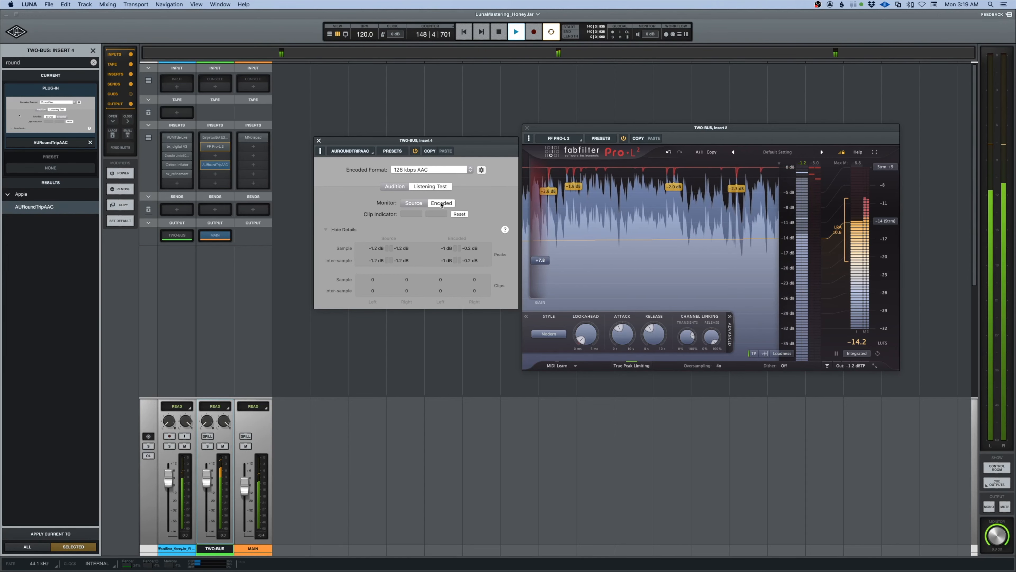
pyautogui.click(442, 205)
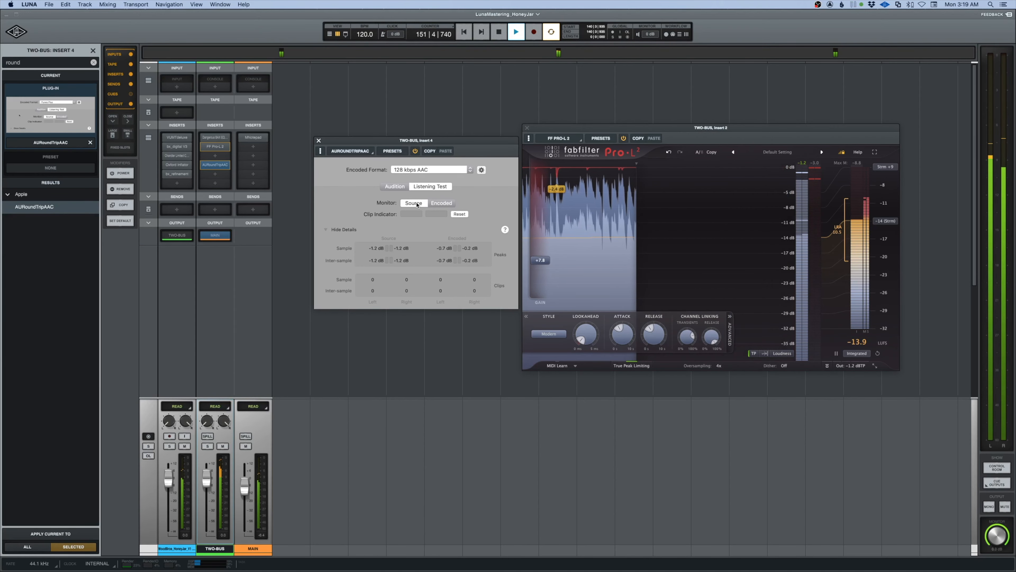
pyautogui.click(416, 204)
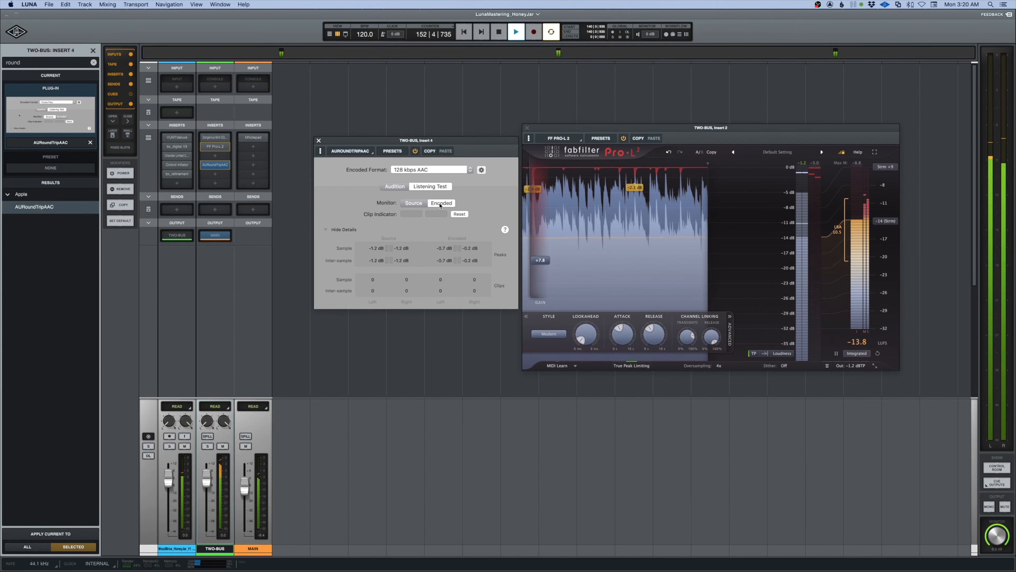
pyautogui.press('space')
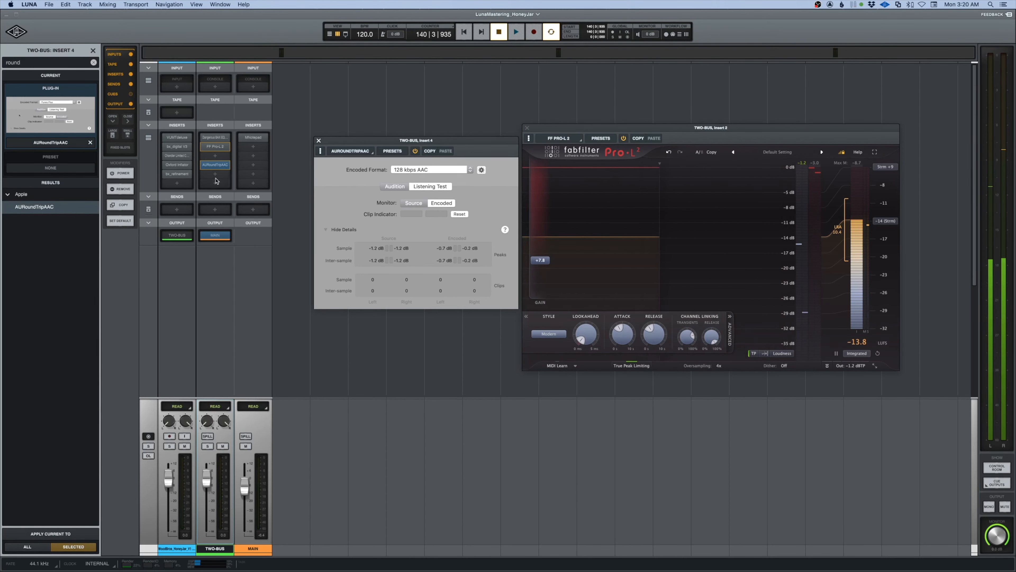
# Check AURoundTripAAC's encoded format choices, keep 128 kbps AAC and replay the passage with Source monitored.
pyautogui.click(411, 173)
pyautogui.click(409, 170)
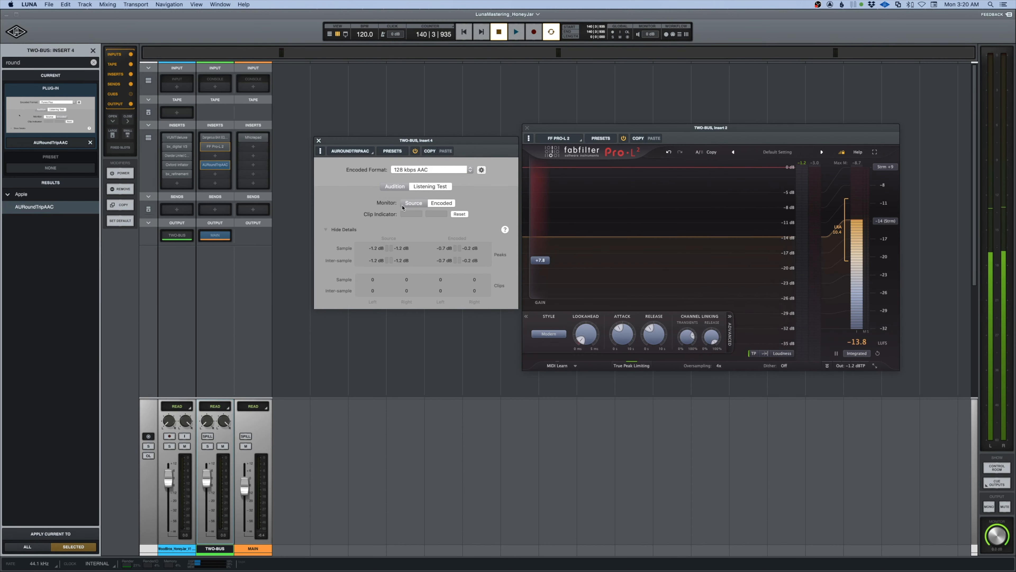
pyautogui.press('space')
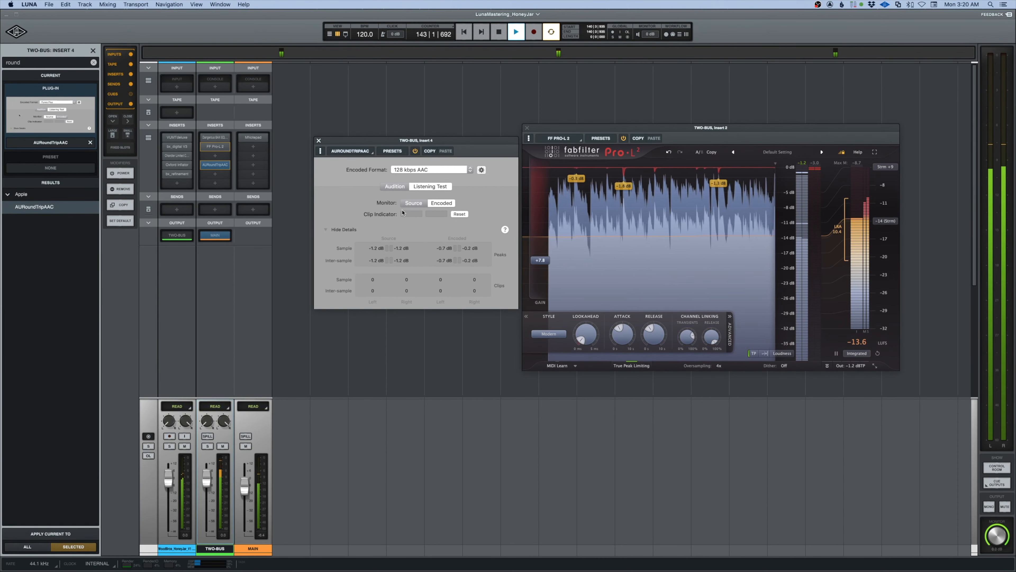
# Monitor the encoded signal in AURoundTripAAC, stop playback and close its plug-in window.
pyautogui.click(438, 204)
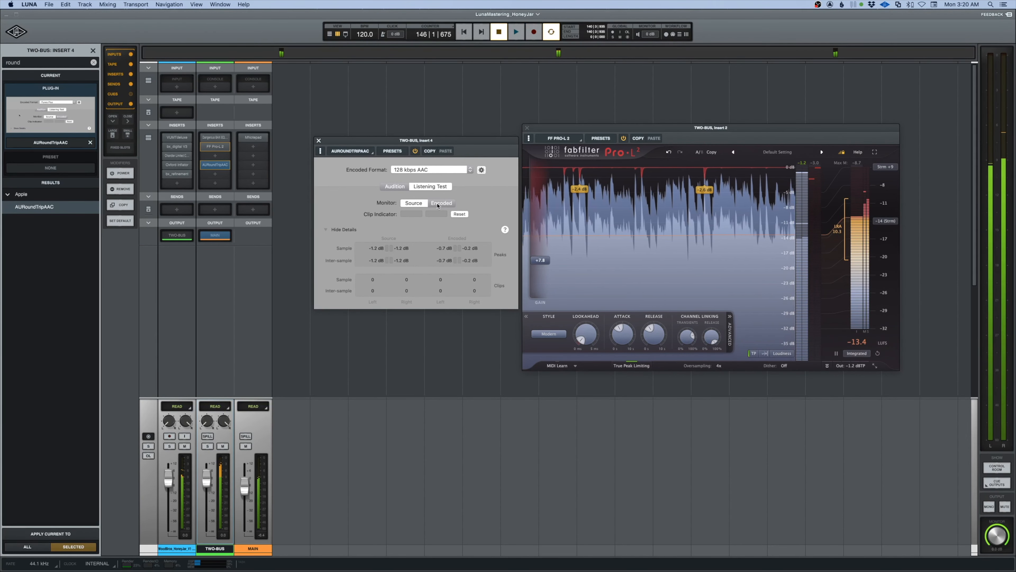
pyautogui.press('space')
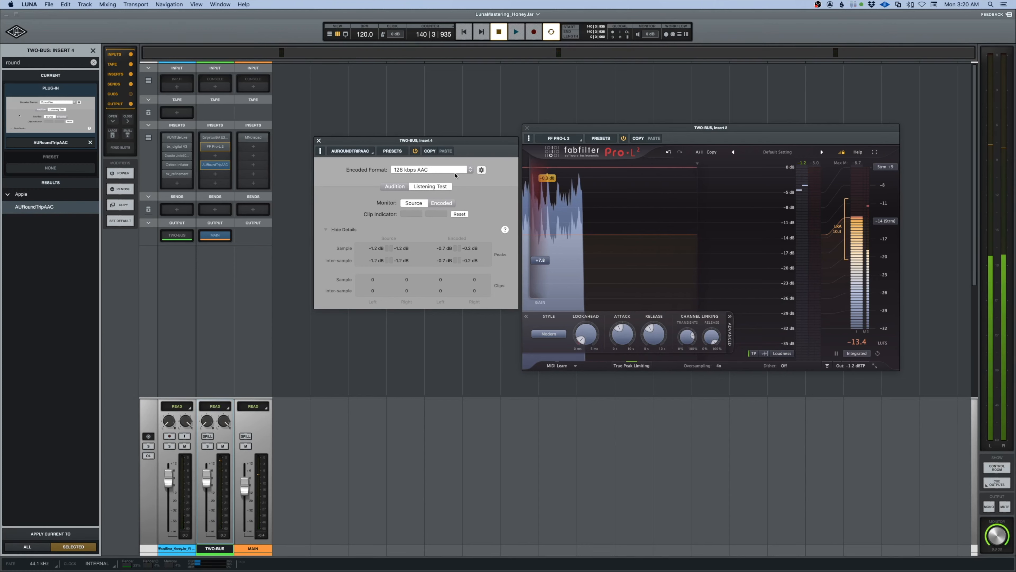
pyautogui.click(319, 141)
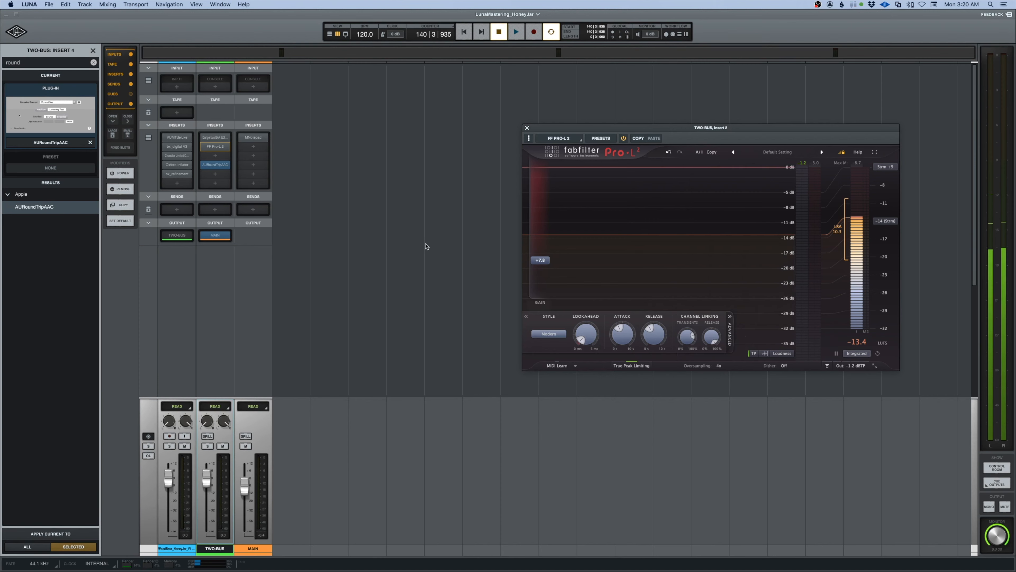
# Insert WLM Plus (s) in TWO-BUS insert 3, place it beside Pro-L 2 and meter the passage's loudness.
pyautogui.click(215, 156)
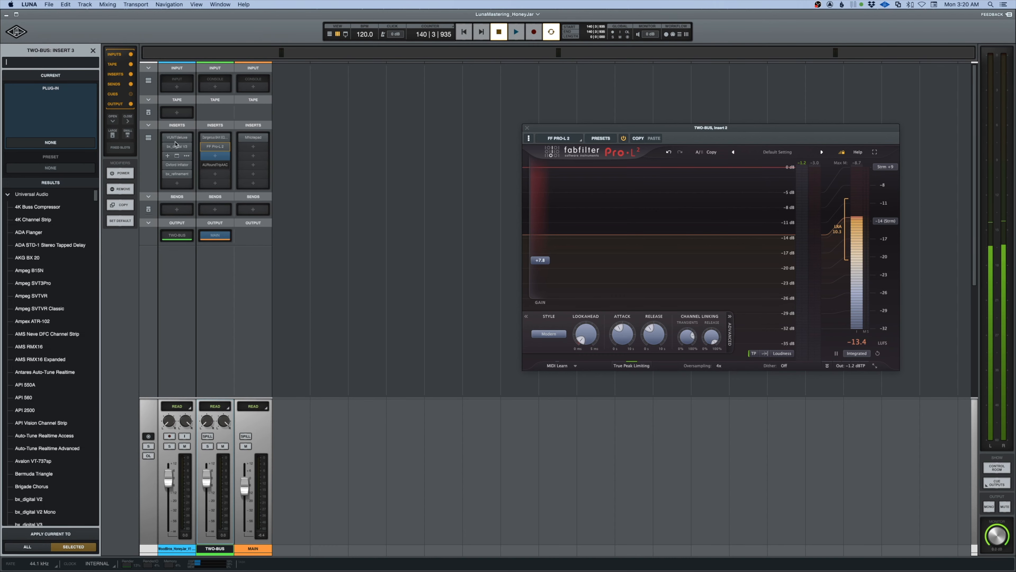
pyautogui.write('wlm')
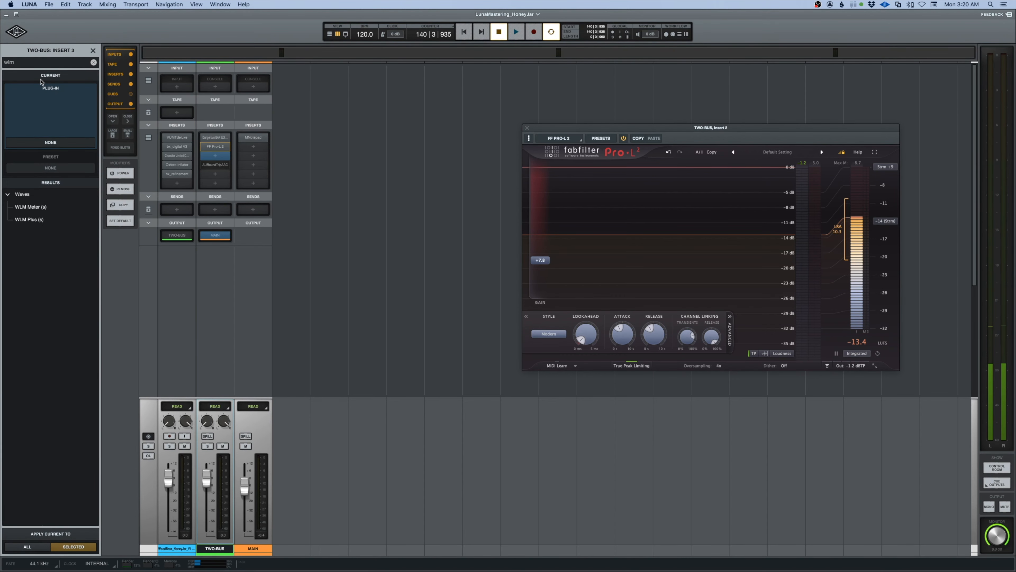
pyautogui.click(29, 220)
pyautogui.moveTo(394, 119); pyautogui.dragTo(486, 128)
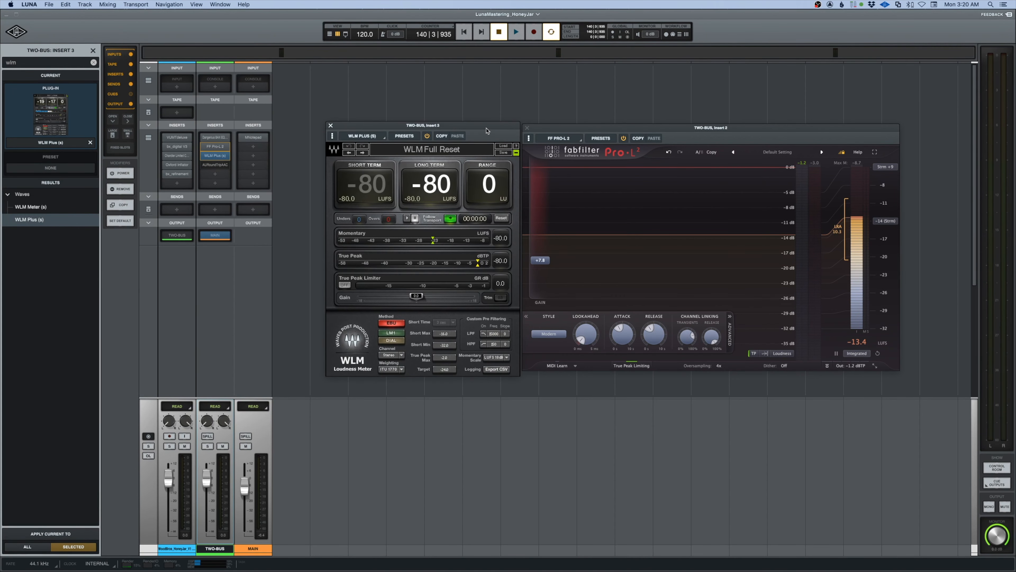
pyautogui.press('space')
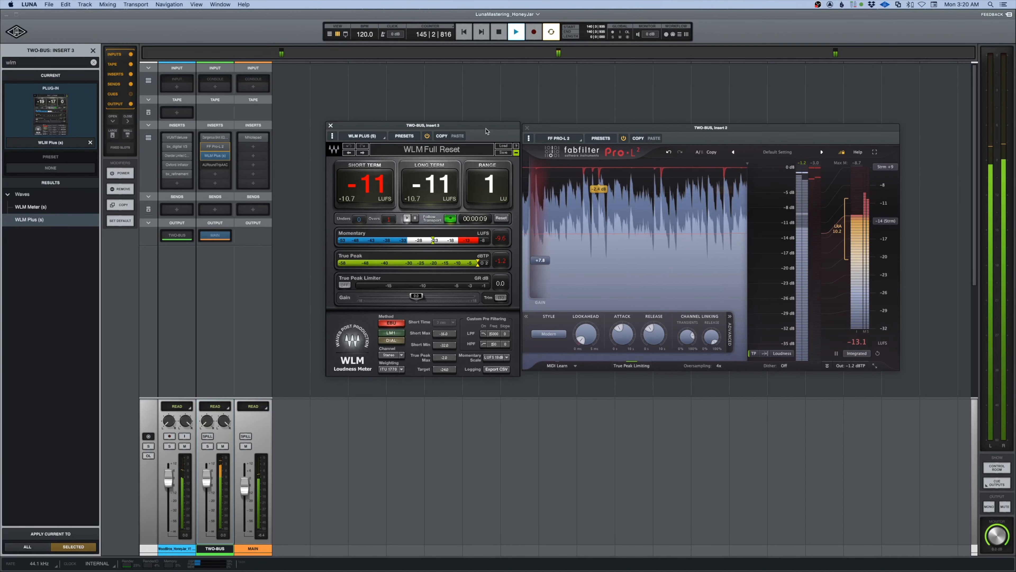
pyautogui.press('space')
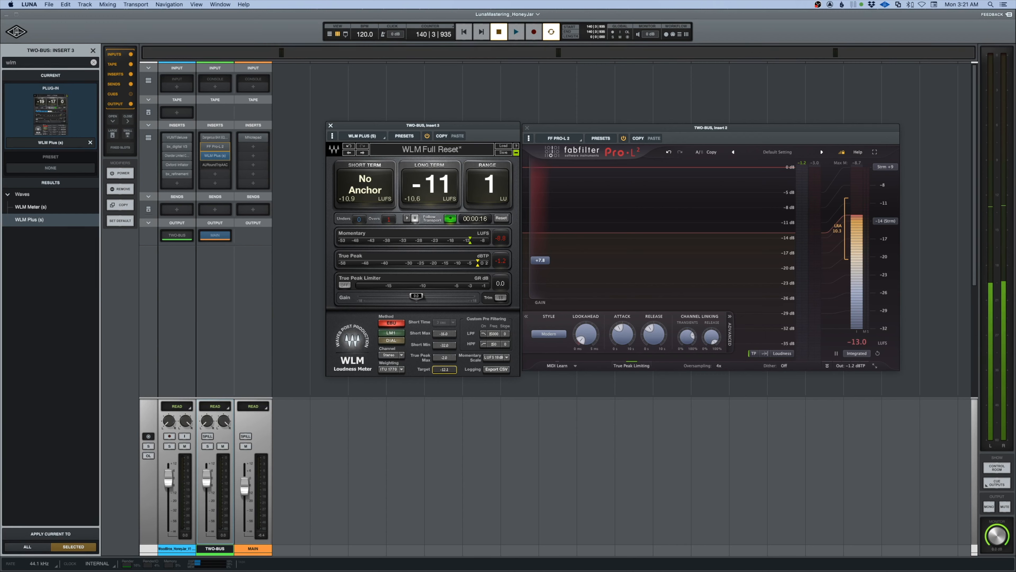
# Set the WLM Plus loudness target to -12.0 and consult the SoundCloud loudness notes in MNotepad on MAIN.
pyautogui.moveTo(449, 370); pyautogui.dragTo(449, 369)
pyautogui.click(253, 137)
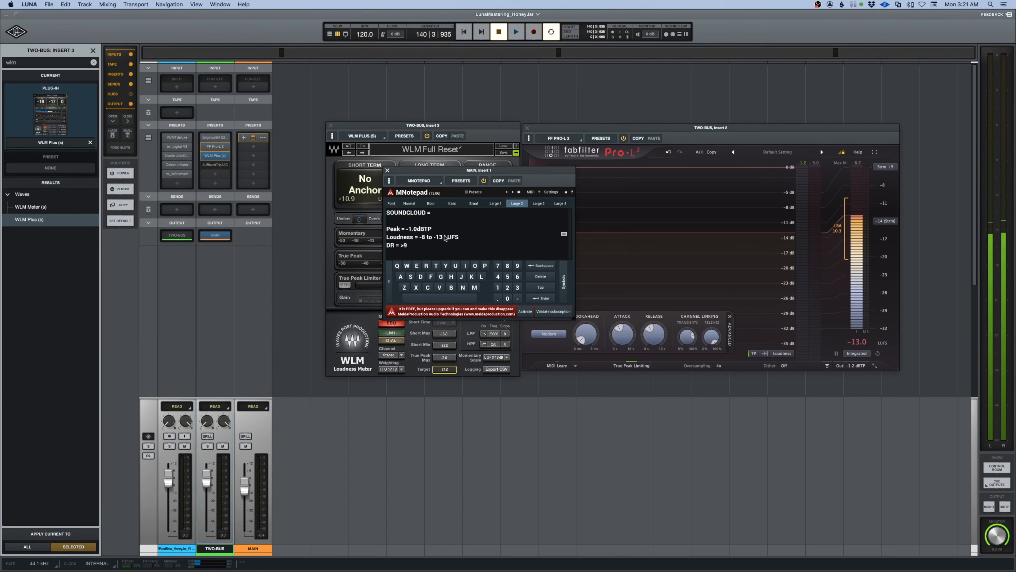
pyautogui.click(388, 170)
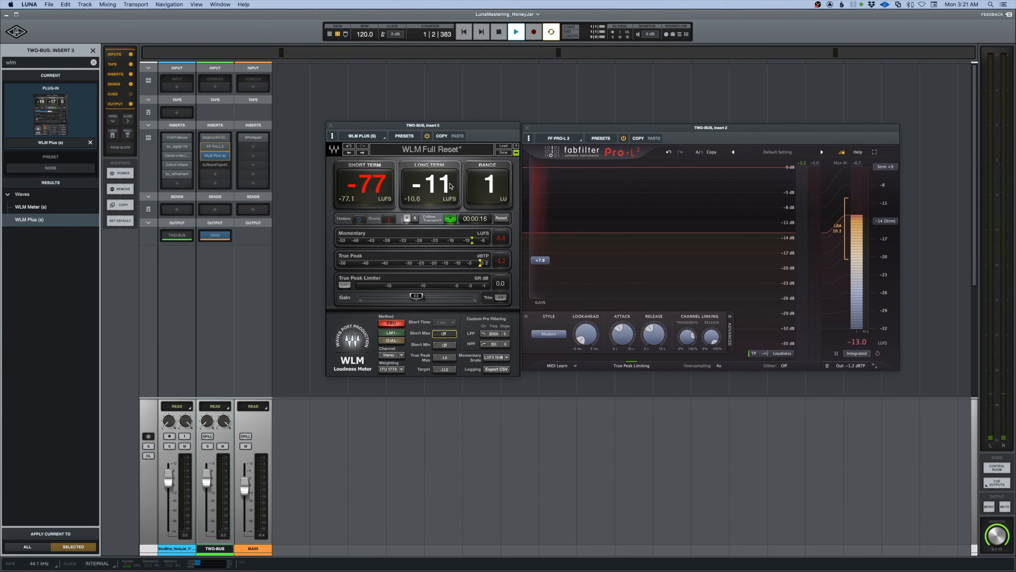
# Reset the WLM Plus readings with the transport stopped, and play the song from bar 1 to meter it.
pyautogui.click(498, 34)
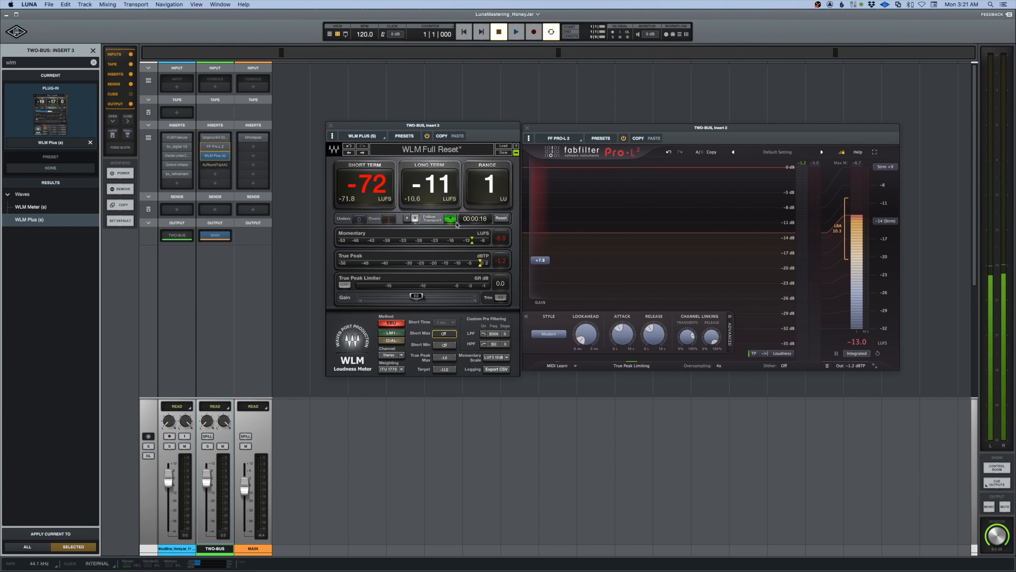
pyautogui.click(500, 219)
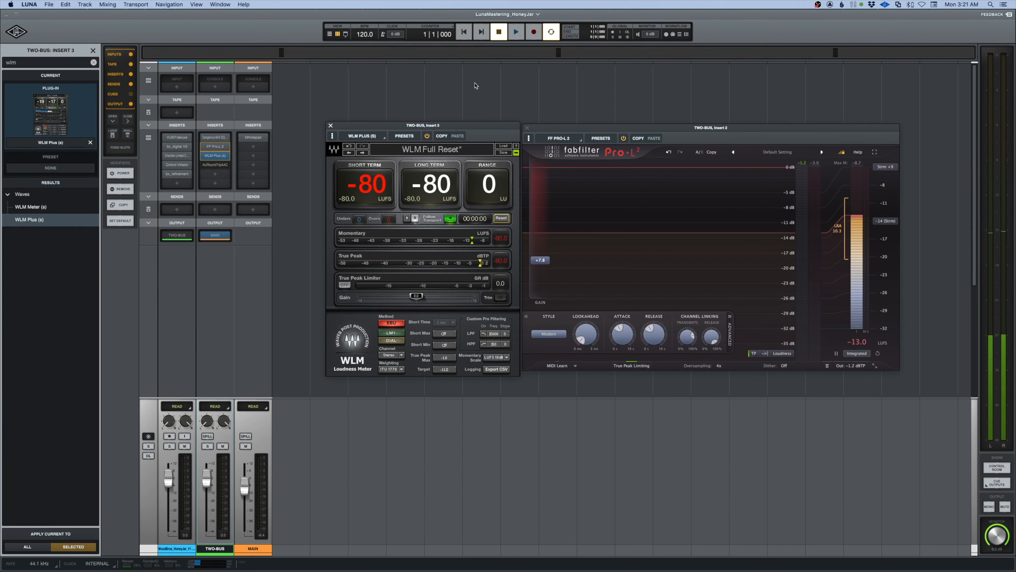
pyautogui.click(515, 33)
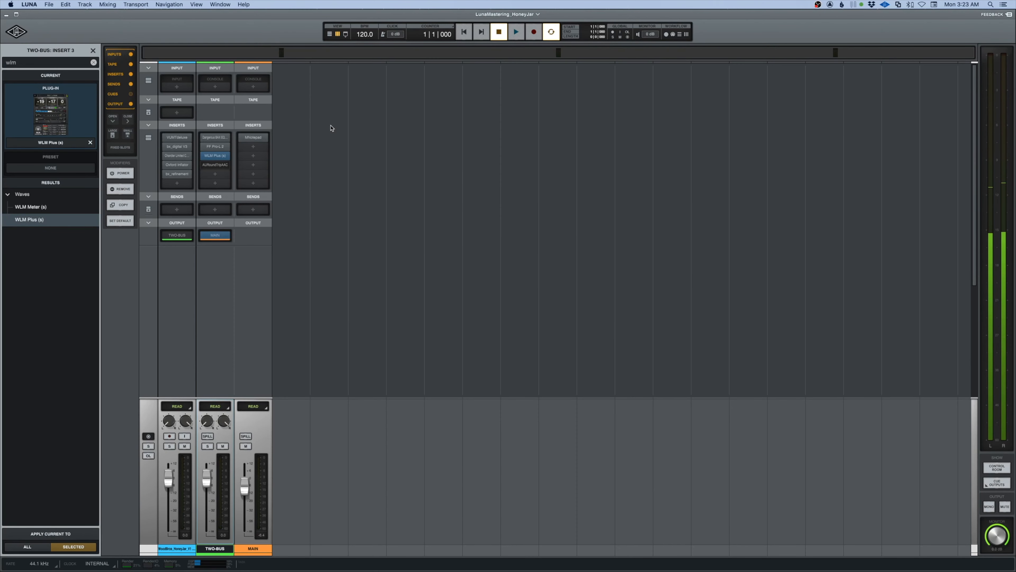
# Switch to the timeline and display volume automation on the WoodBros_HoneyJar_V1 track.
pyautogui.press('super+equal')
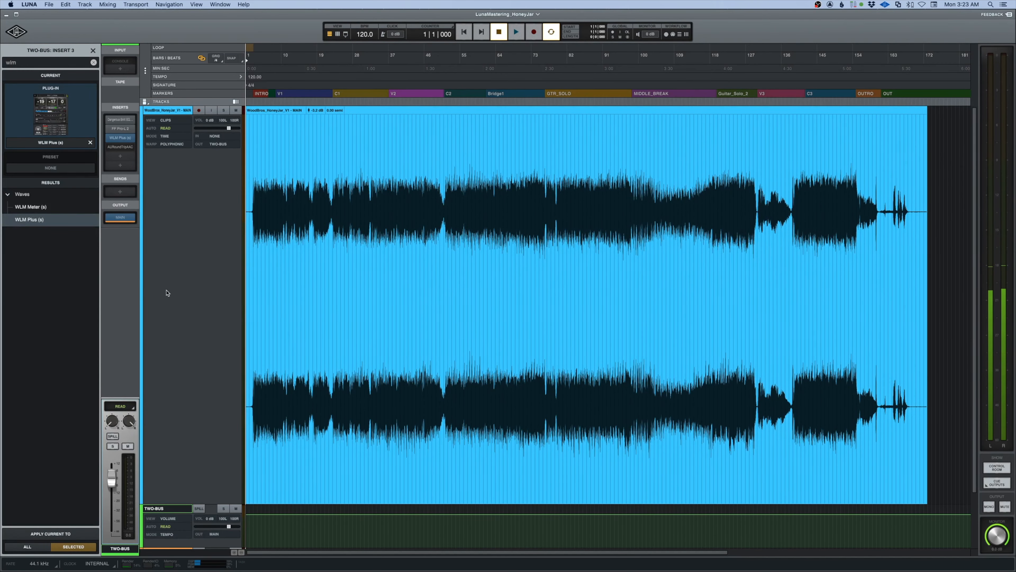
pyautogui.click(165, 120)
pyautogui.click(24, 151)
# Play from just before GTR_SOLO, select the solo section and raise its volume automation to about +1 dB.
pyautogui.click(514, 209)
pyautogui.press('space')
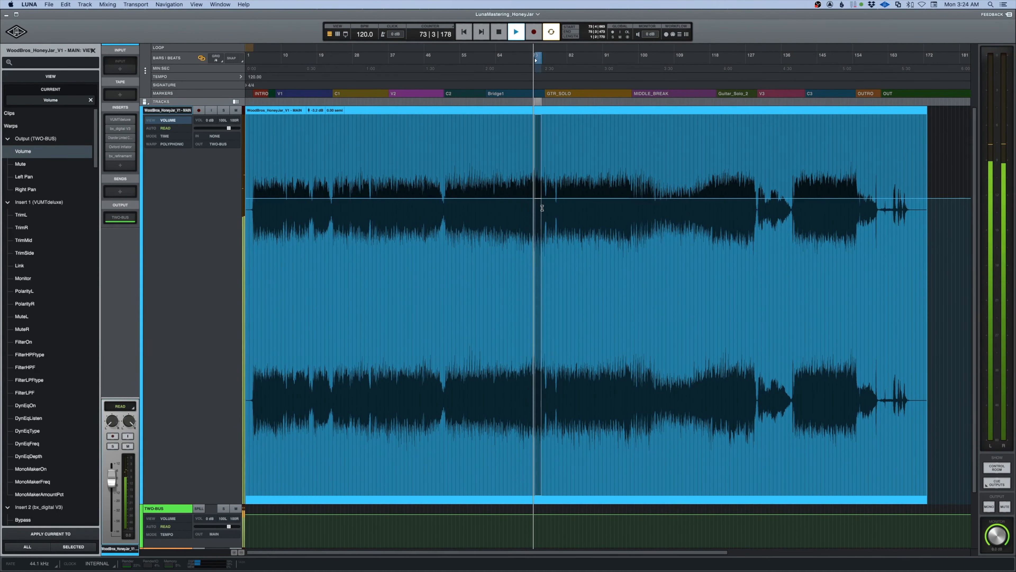
pyautogui.moveTo(545, 208); pyautogui.dragTo(621, 208)
pyautogui.moveTo(584, 198); pyautogui.dragTo(585, 195)
# Zoom in on the Bridge1 to GTR_SOLO transition and replay it to check the volume change.
pyautogui.click(536, 216)
pyautogui.press('space')
pyautogui.press('t')
pyautogui.press('t')
pyautogui.press('t')
pyautogui.press('space')
pyautogui.click(647, 217)
pyautogui.press('space')
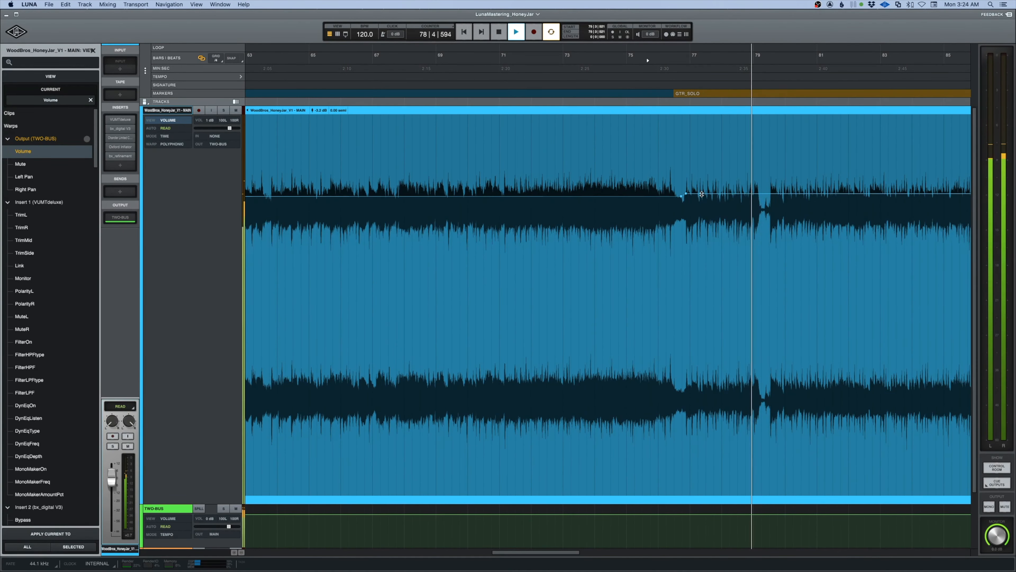
# Shape the end of the GTR_SOLO boost into a gradual volume ramp down to MIDDLE_BREAK and replay the transition.
pyautogui.press('space')
pyautogui.moveTo(374, 196); pyautogui.dragTo(382, 193)
pyautogui.press('r')
pyautogui.press('r')
pyautogui.click(620, 208)
pyautogui.press('space')
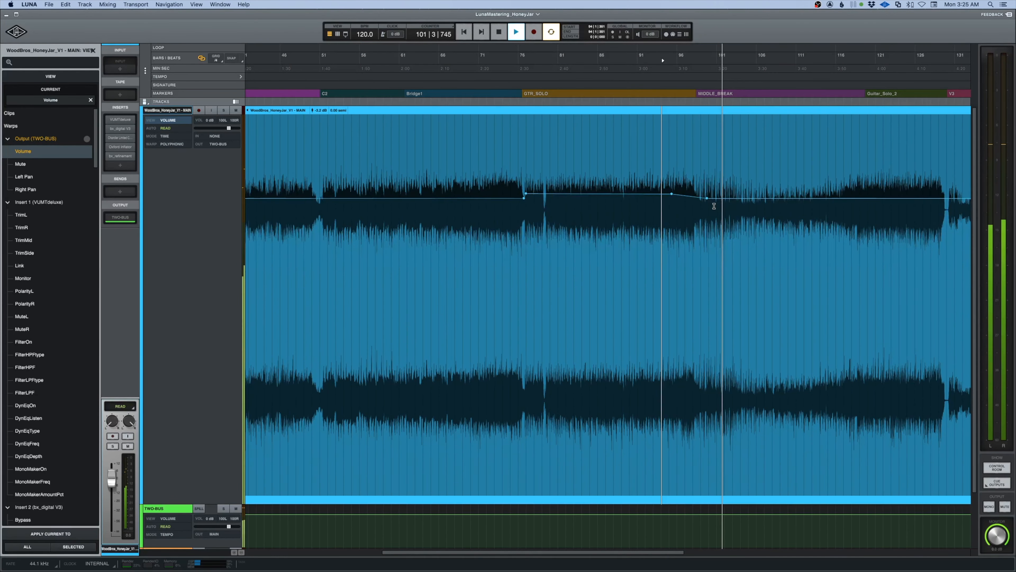
# Dip the volume automation to about -1 dB near bar 104 in MIDDLE_BREAK and ramp it back up toward Guitar_Solo_2.
pyautogui.hscroll(3, 731, 205)
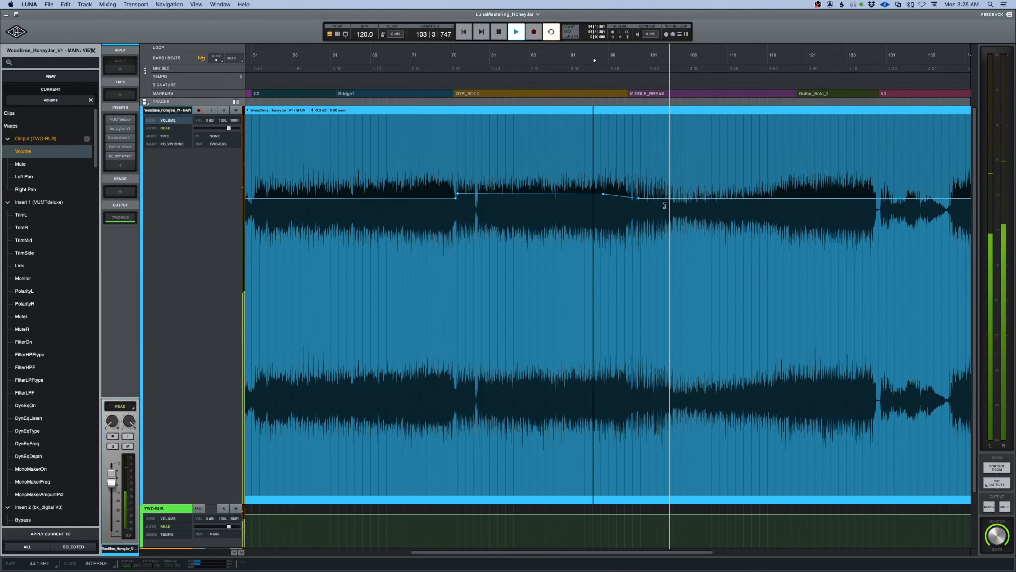
pyautogui.moveTo(666, 207); pyautogui.dragTo(727, 212)
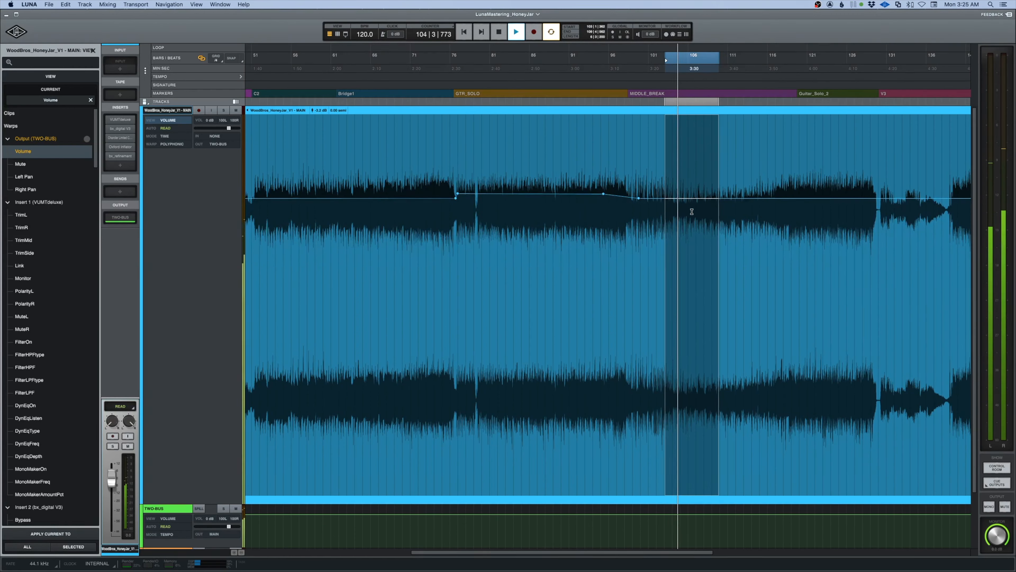
pyautogui.click(674, 207)
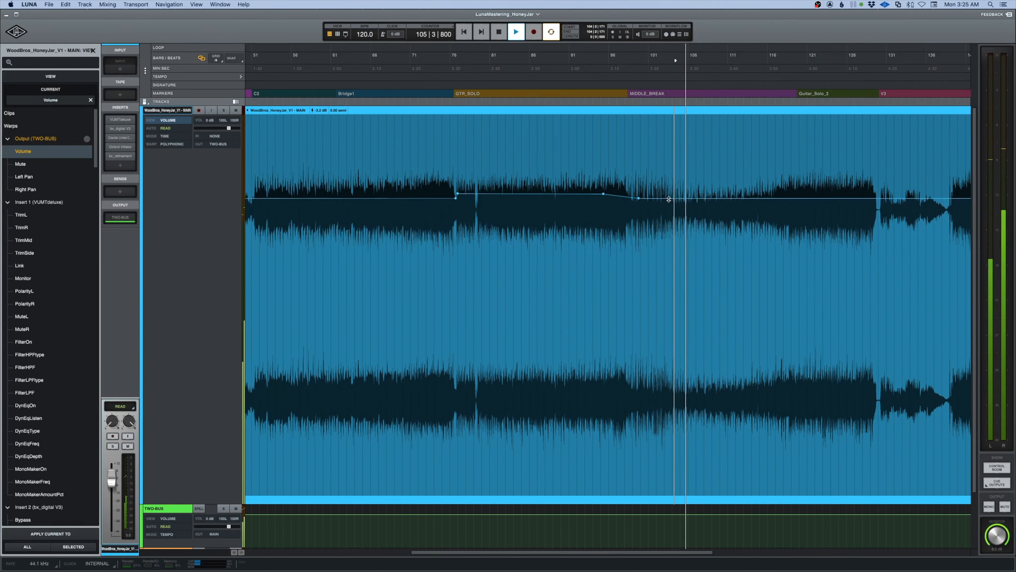
pyautogui.press('space')
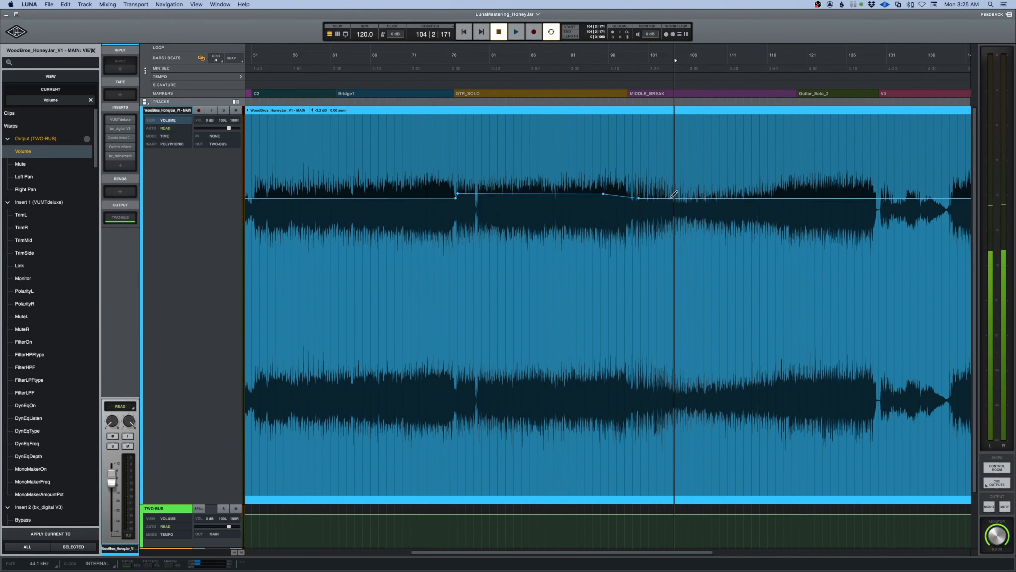
pyautogui.click(671, 198)
pyautogui.moveTo(676, 197); pyautogui.dragTo(676, 206)
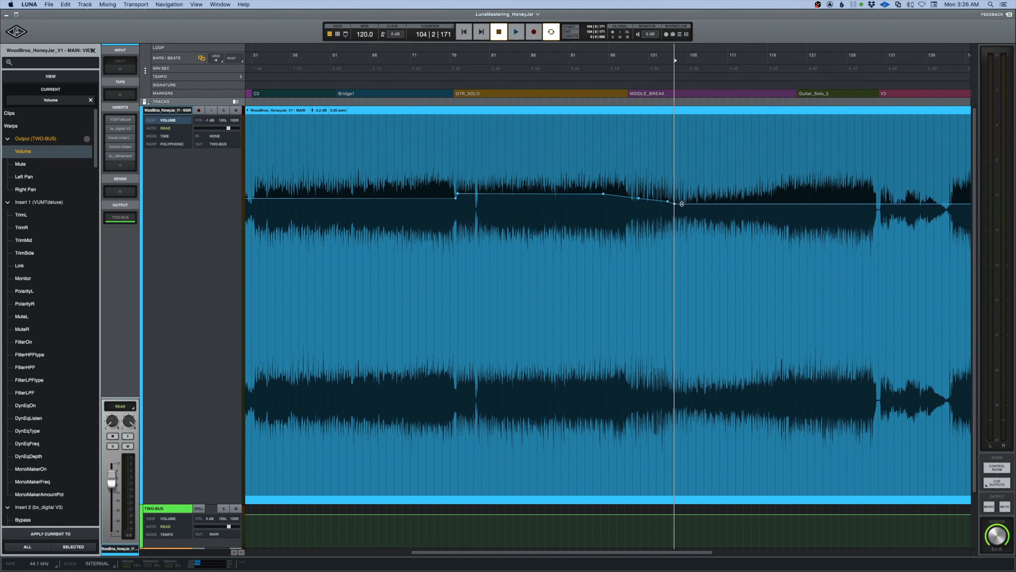
pyautogui.click(777, 200)
pyautogui.press('space')
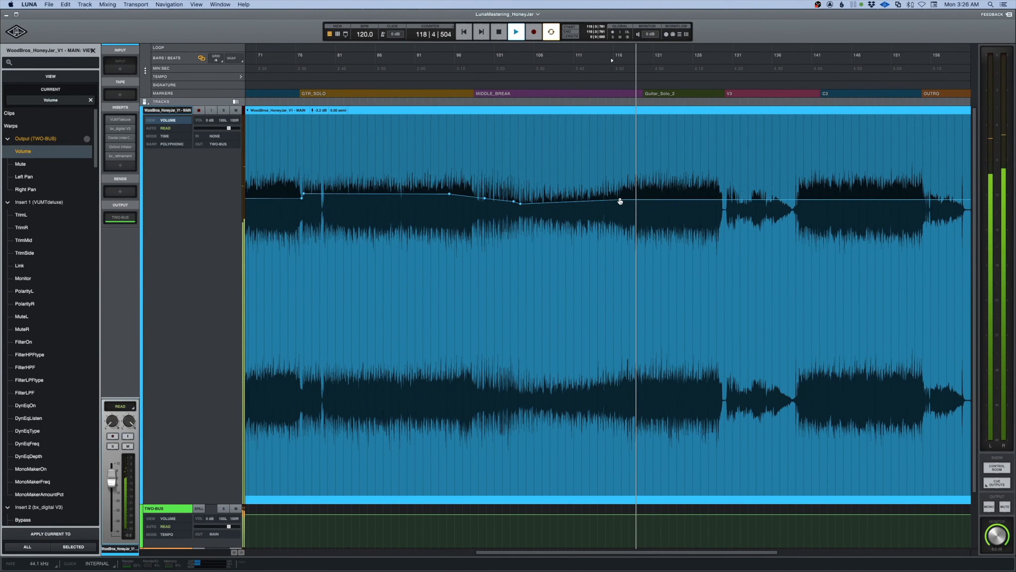
# Lower the volume automation across V3 slightly and replay the transition out of Guitar_Solo_2 from about bar 127.
pyautogui.moveTo(661, 204); pyautogui.dragTo(731, 204)
pyautogui.moveTo(697, 194); pyautogui.dragTo(697, 197)
pyautogui.click(674, 224)
pyautogui.press('space')
pyautogui.press('space')
pyautogui.press('space')
pyautogui.click(639, 220)
pyautogui.press('space')
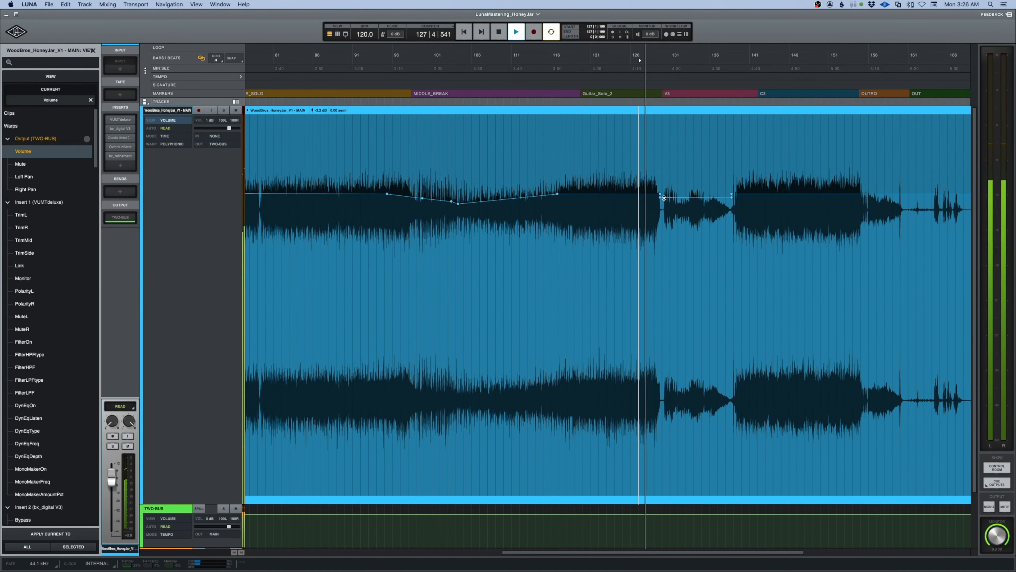
# Shape a volume ramp from the end of V3 into C3, rising to about +1 dB, and replay it.
pyautogui.click(708, 197)
pyautogui.moveTo(728, 195); pyautogui.dragTo(758, 195)
pyautogui.moveTo(732, 194); pyautogui.dragTo(734, 198)
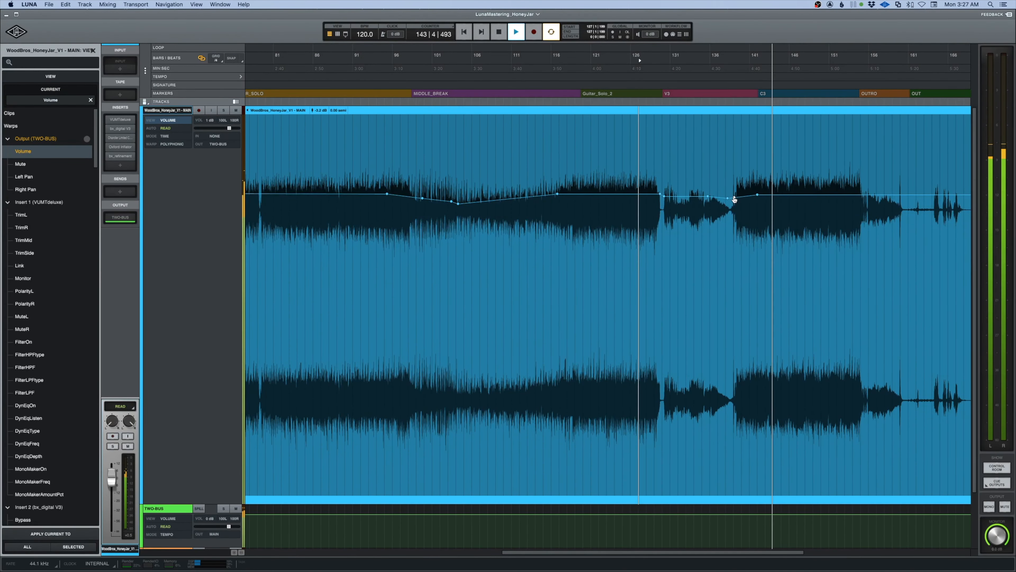
pyautogui.click(734, 200)
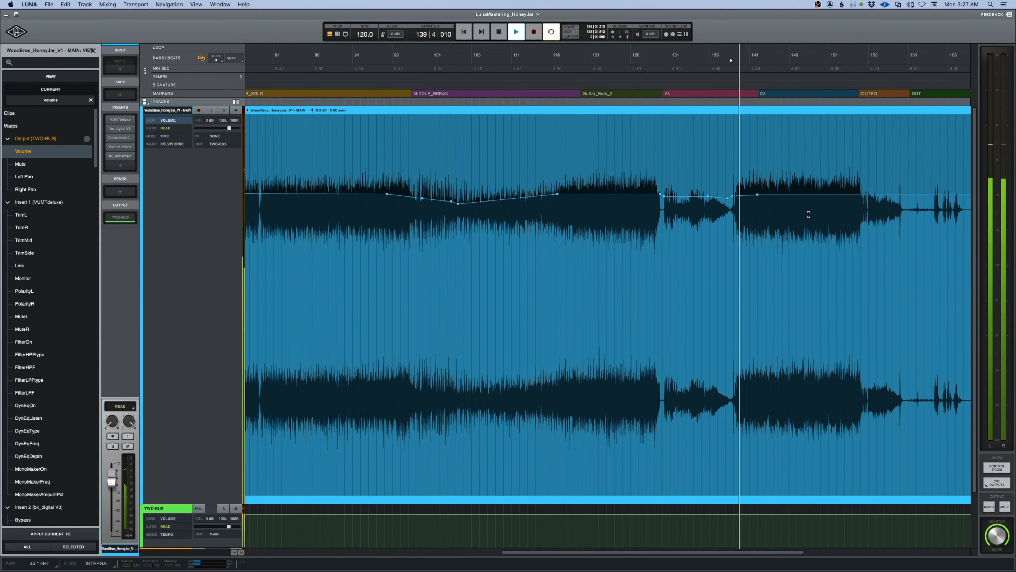
pyautogui.click(868, 215)
pyautogui.moveTo(758, 195); pyautogui.dragTo(754, 193)
pyautogui.click(357, 213)
pyautogui.press('space')
pyautogui.press('space')
pyautogui.press('space')
# Lower the volume automation from the start of OUTRO with a short ramp and replay from bar 154.
pyautogui.click(859, 213)
pyautogui.press('space')
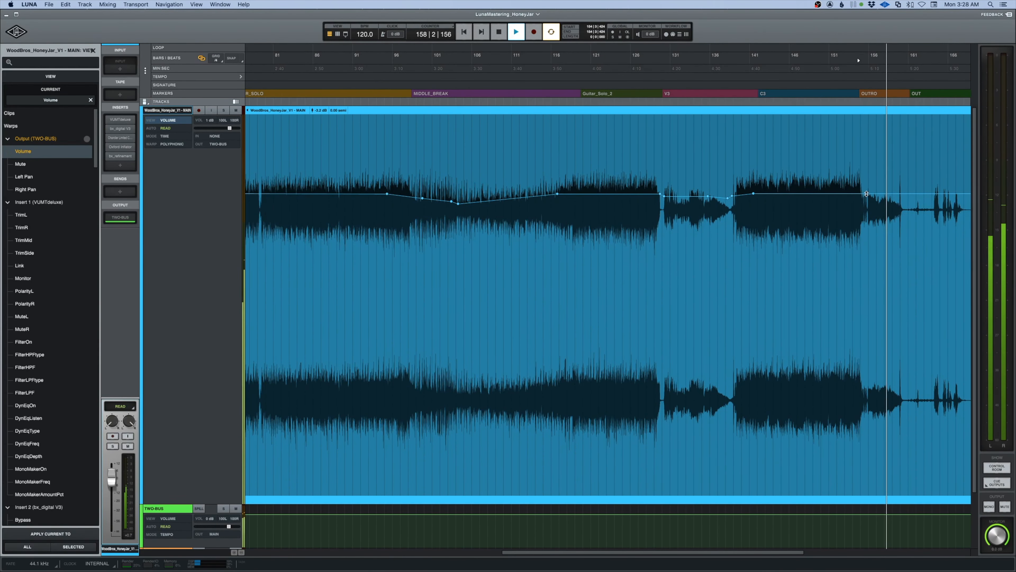
pyautogui.click(865, 194)
pyautogui.moveTo(875, 194); pyautogui.dragTo(869, 200)
pyautogui.press('space')
pyautogui.press('space')
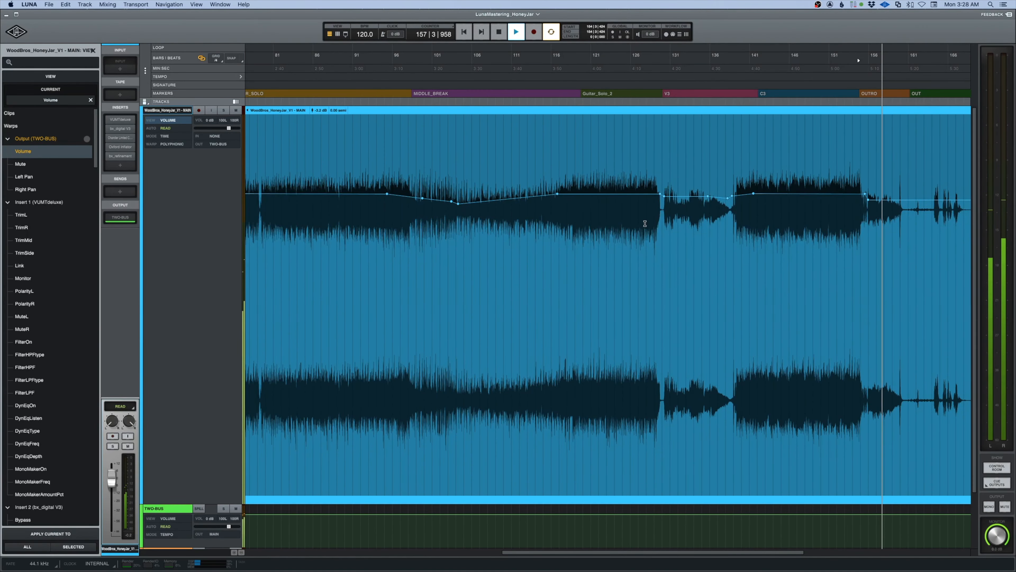
# Stop playback and review the volume automation across the whole song.
pyautogui.press('r')
pyautogui.press('r')
pyautogui.press('space')
pyautogui.press('space')
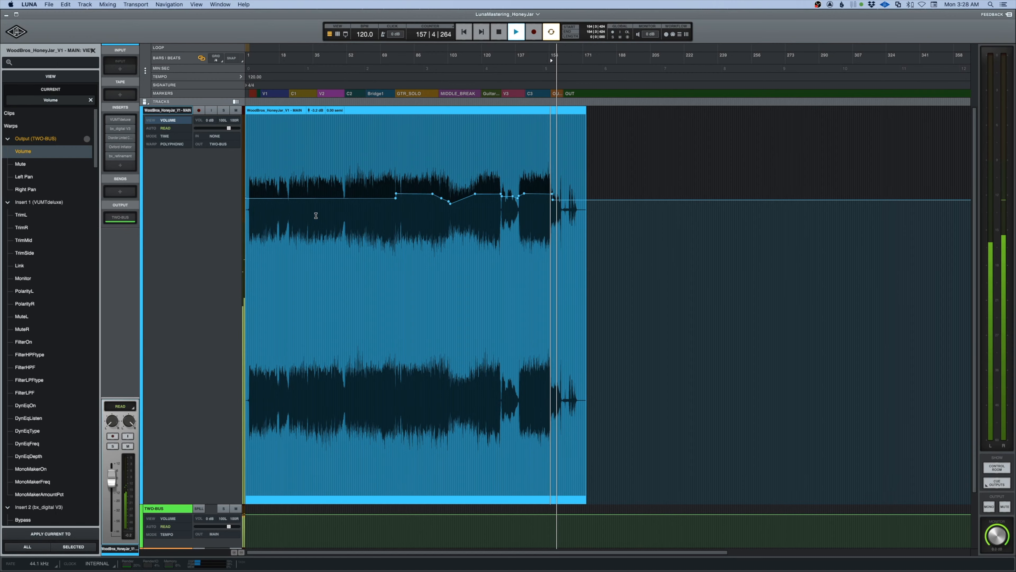
pyautogui.press('space')
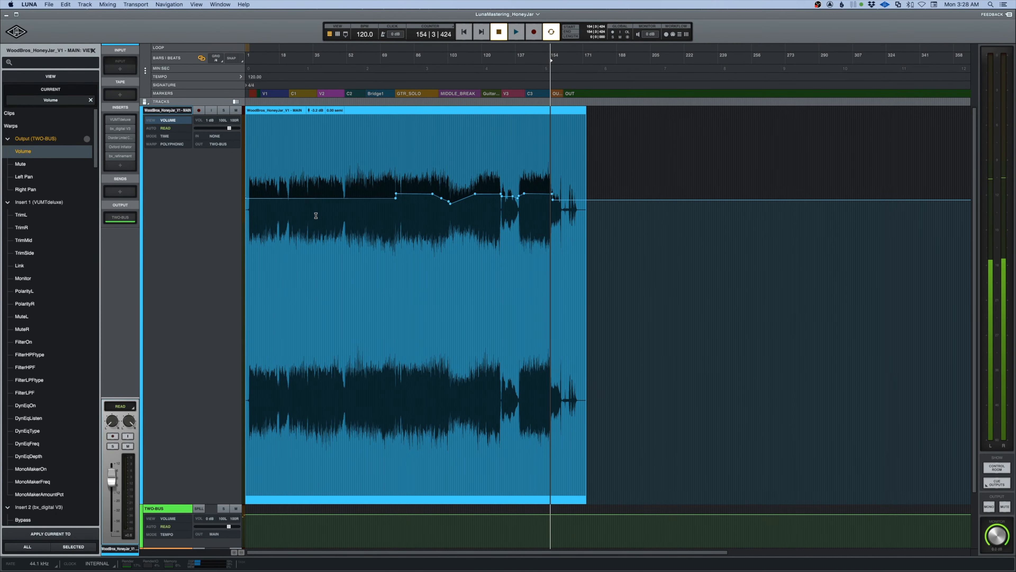
pyautogui.press('t')
pyautogui.hscroll(-6, 531, 219)
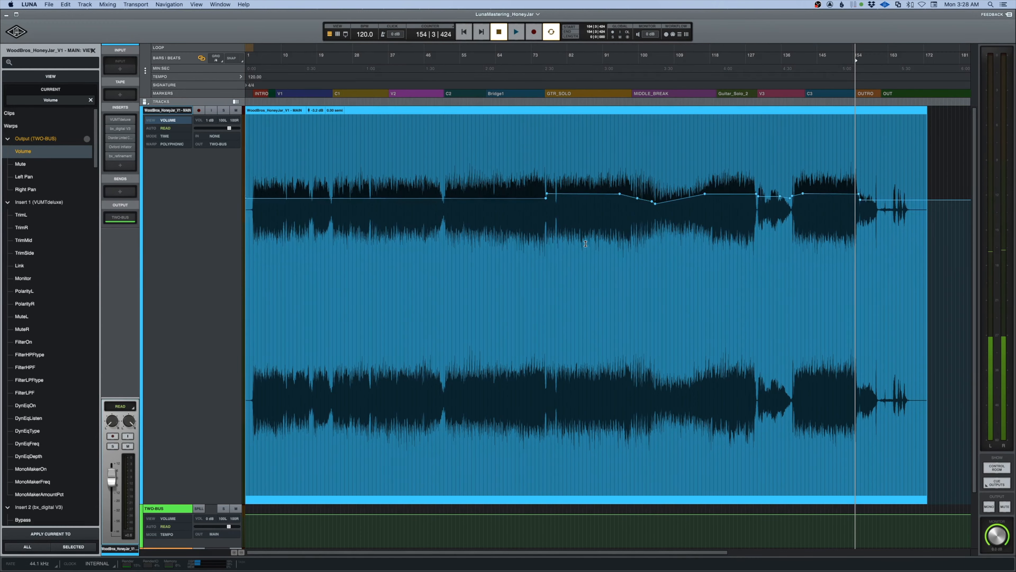
# Reset WLM Plus and meter the full song from bar 1 alongside Pro-L 2, with the timeline displayed.
pyautogui.press('super+equal')
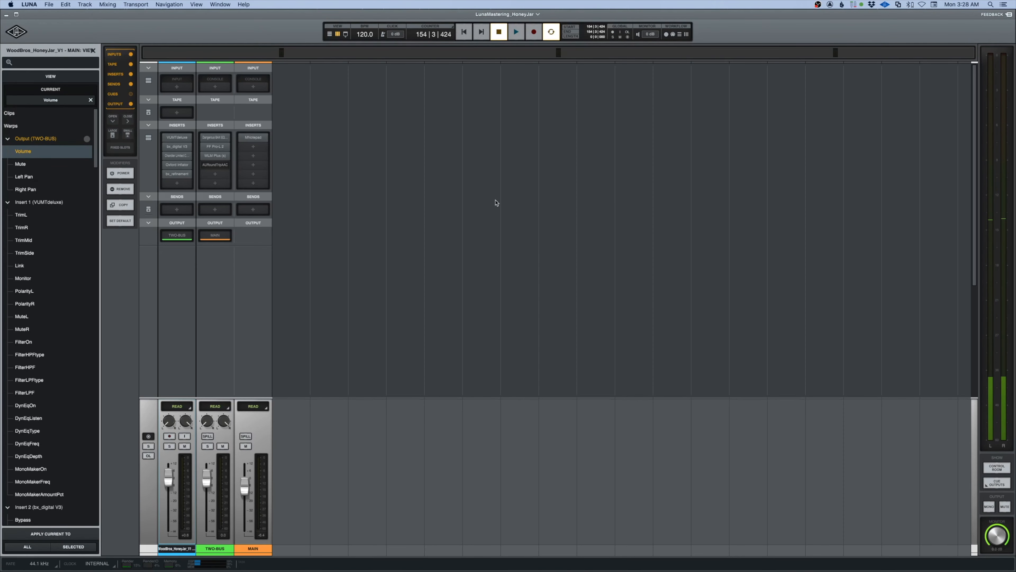
pyautogui.click(215, 156)
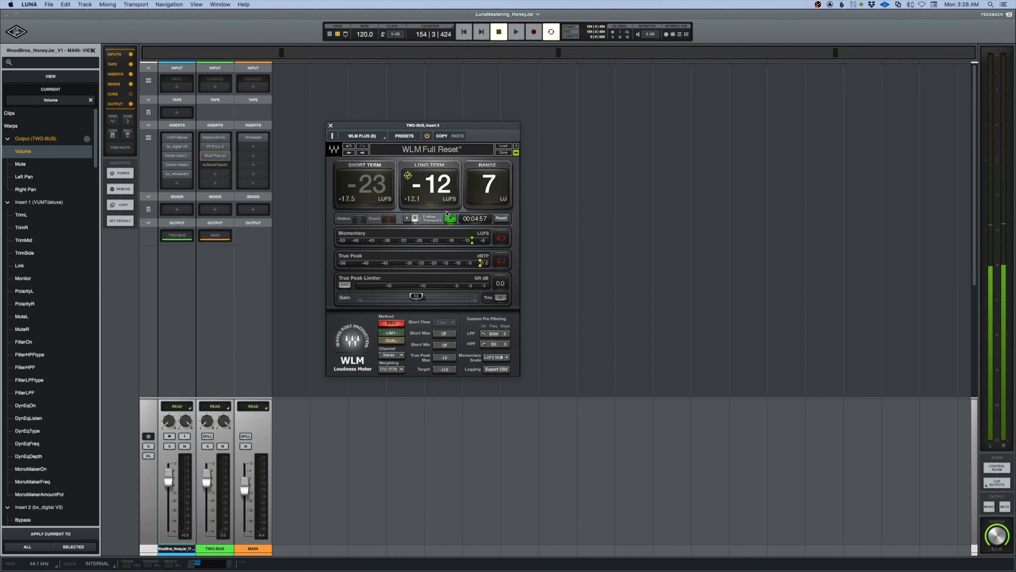
pyautogui.click(501, 218)
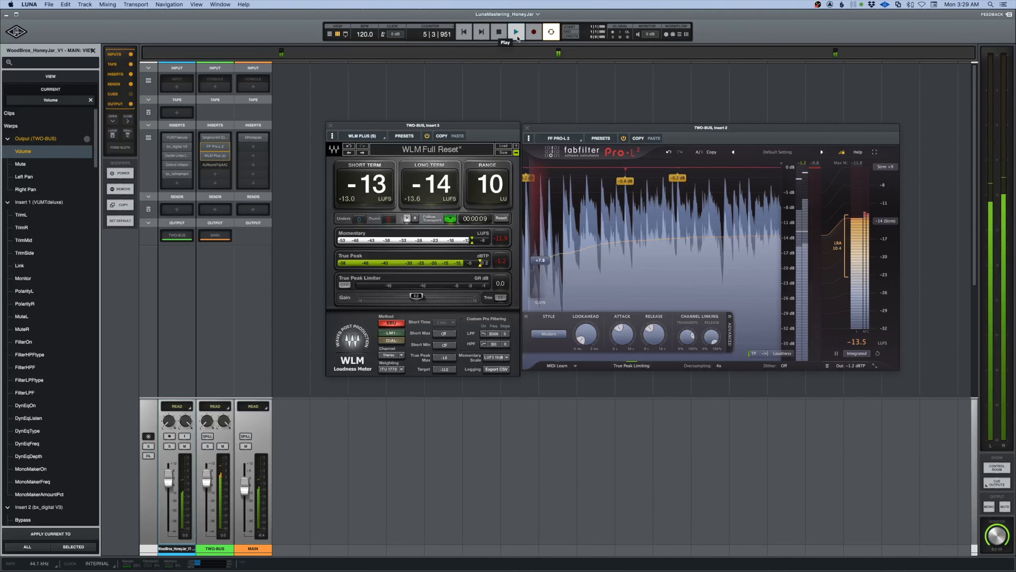
pyautogui.press('super+equal')
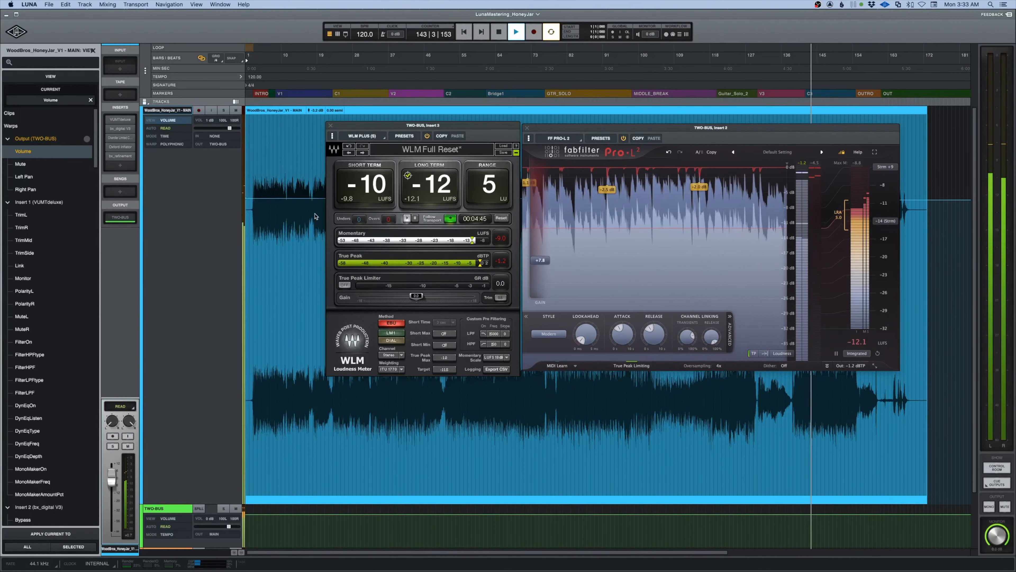
# Stop playback after the full-song metering pass and close the WLM Plus and Pro-L 2 windows.
pyautogui.press('space')
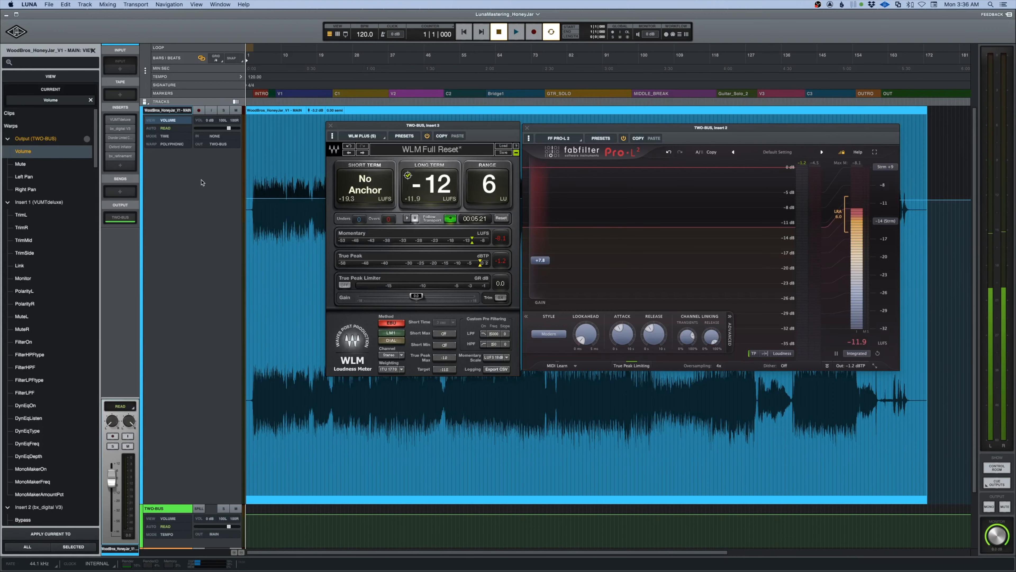
pyautogui.click(330, 125)
pyautogui.click(527, 128)
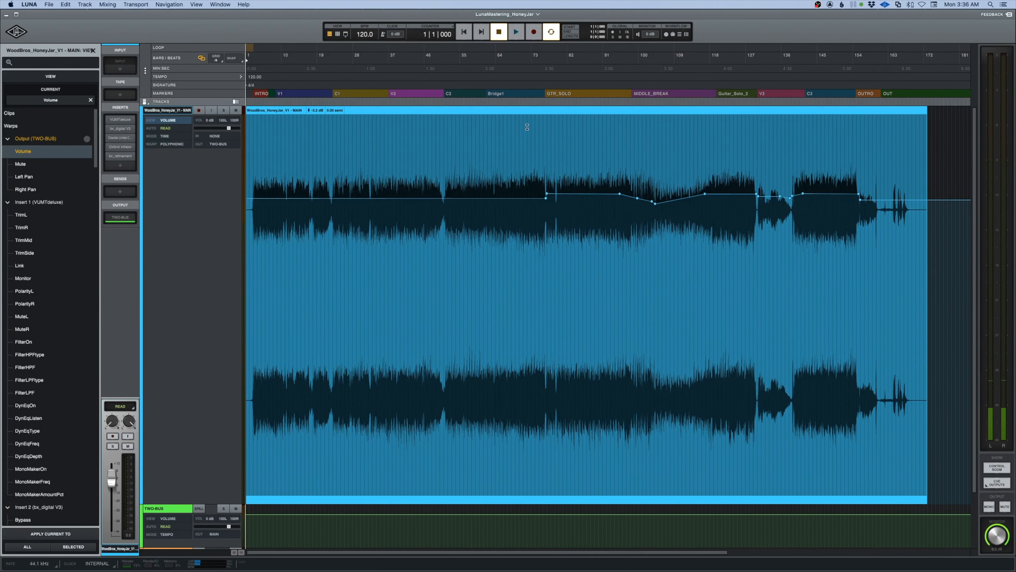
# Switch the main track from volume automation to its clips, with the song's opening bars displayed up close.
pyautogui.press('super+equal')
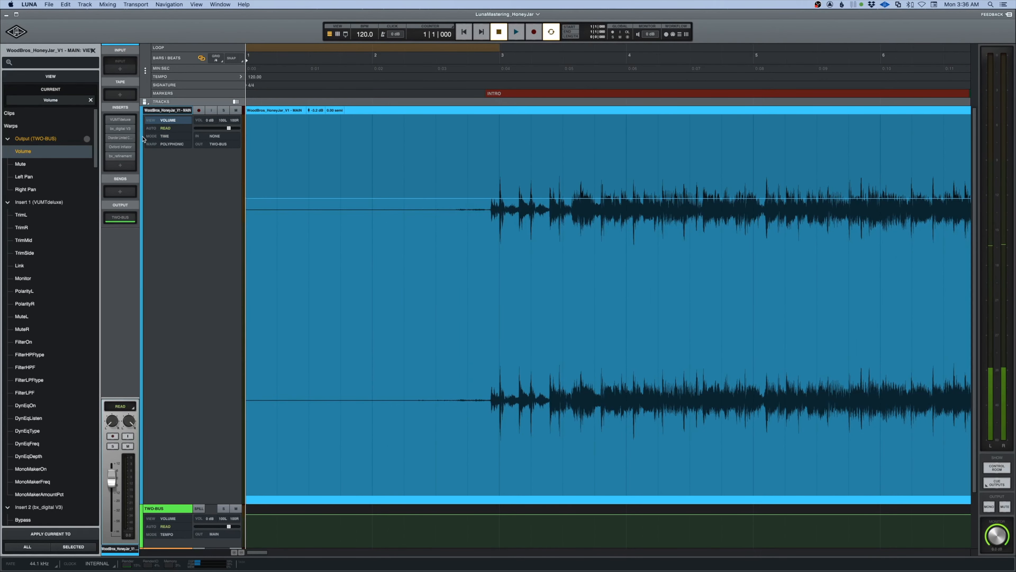
pyautogui.click(167, 122)
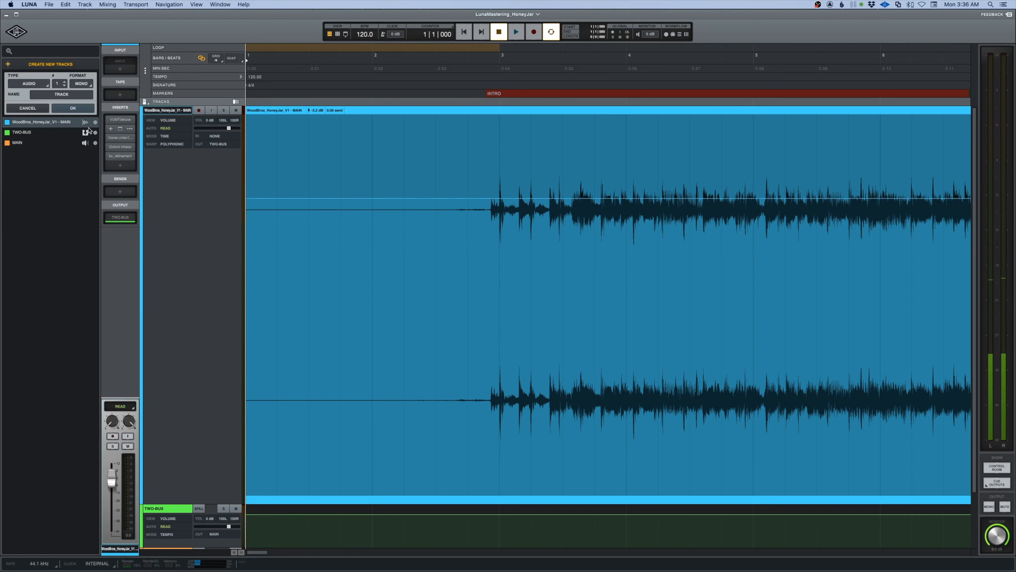
pyautogui.click(171, 122)
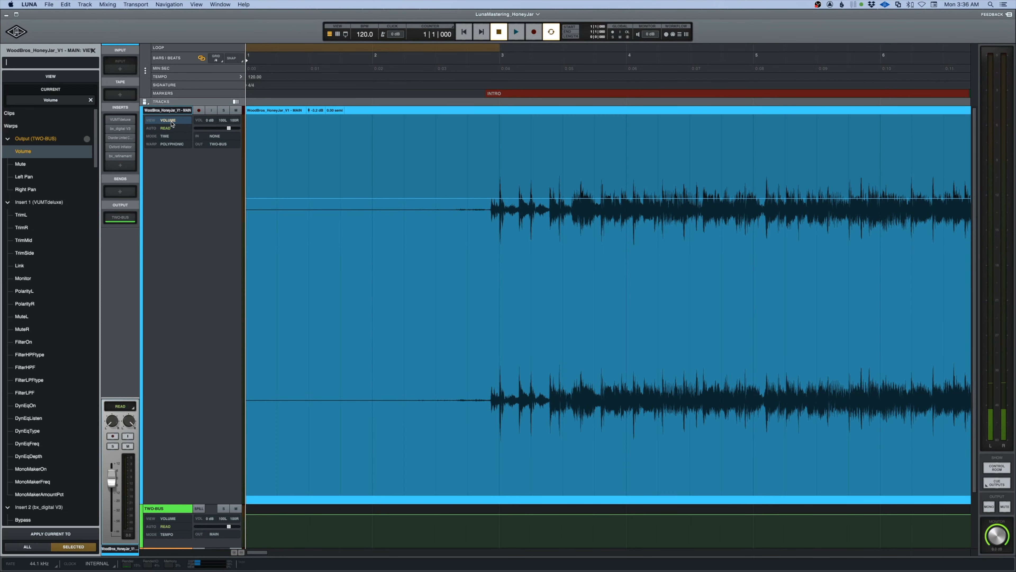
pyautogui.click(16, 114)
# Audition the song's opening from several points in bar 2 to find where the lead-in can be cut.
pyautogui.click(453, 226)
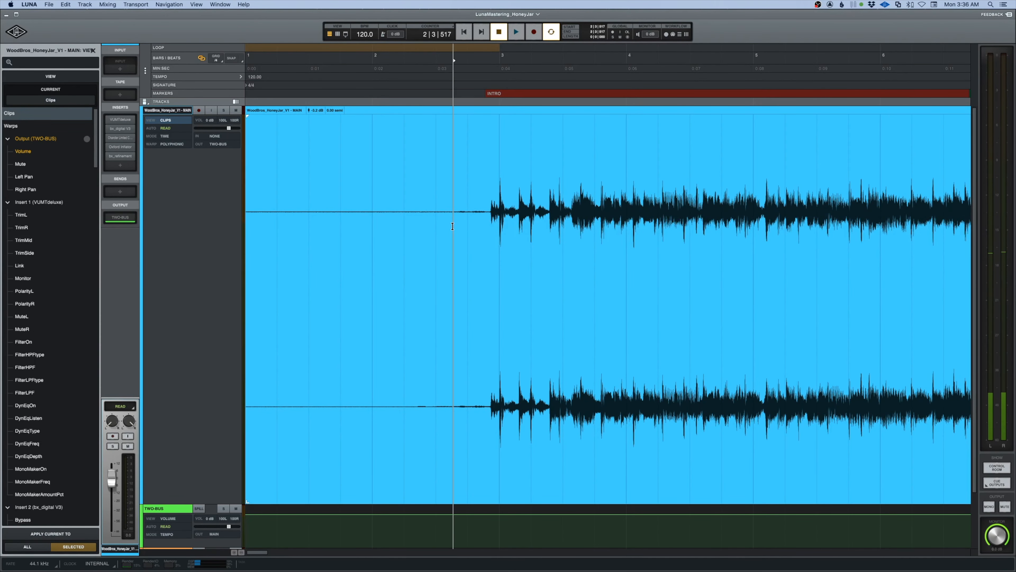
pyautogui.press('space')
pyautogui.press('space')
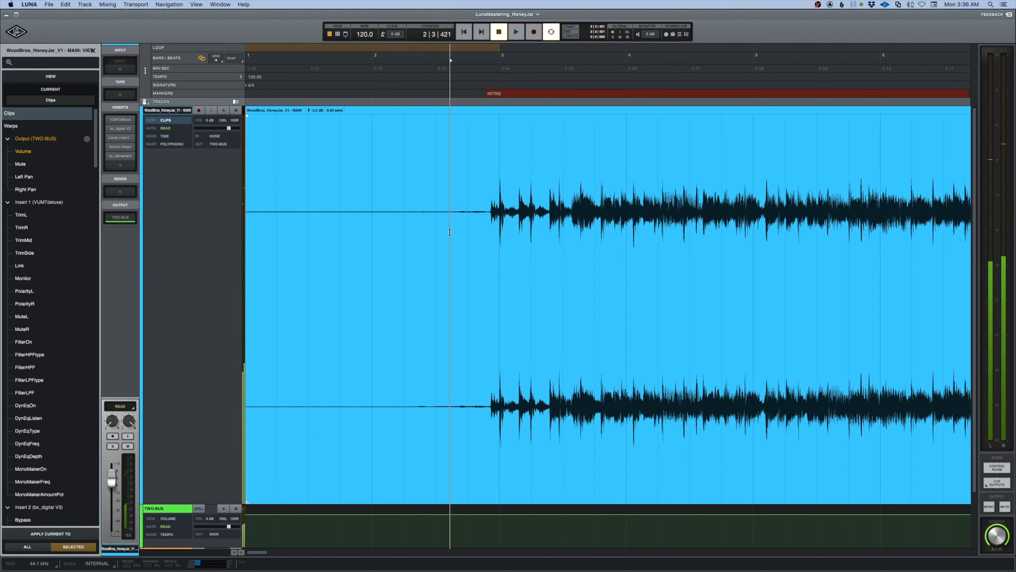
pyautogui.click(417, 235)
pyautogui.press('space')
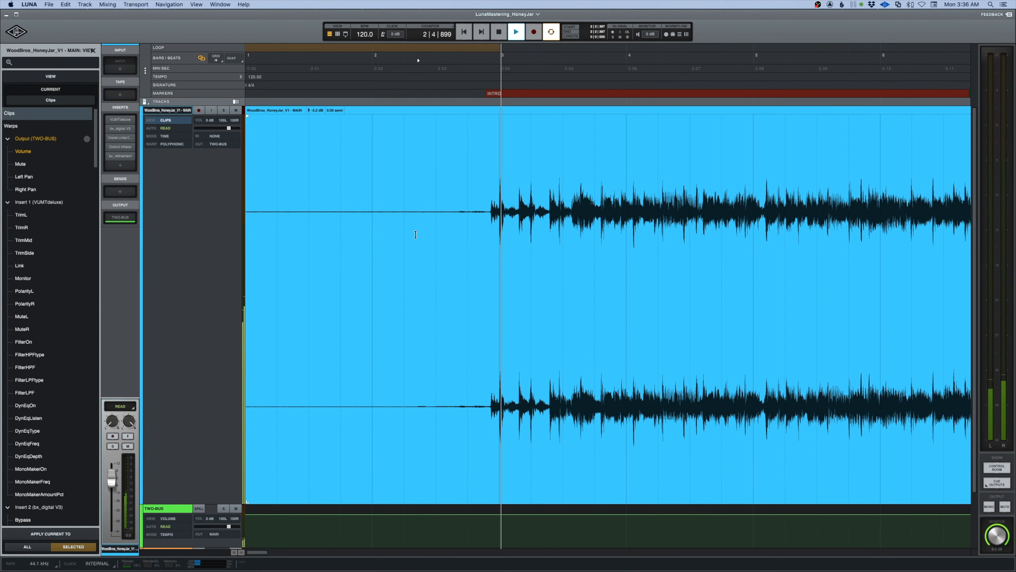
pyautogui.press('space')
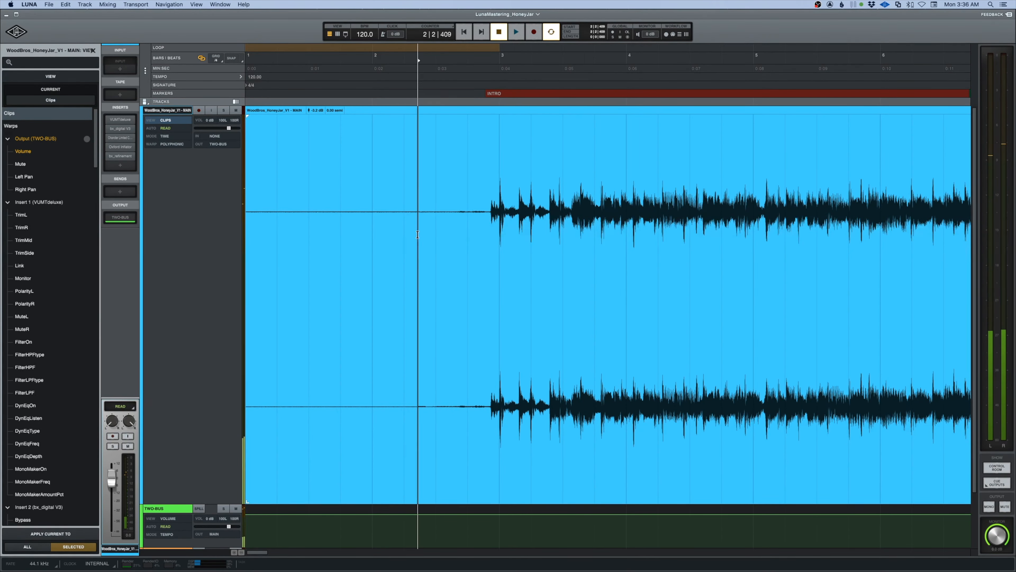
# Delete the lead-in before 2|2|409, shift the remaining clip to bar 1, and check its volume automation.
pyautogui.moveTo(417, 234); pyautogui.dragTo(219, 238)
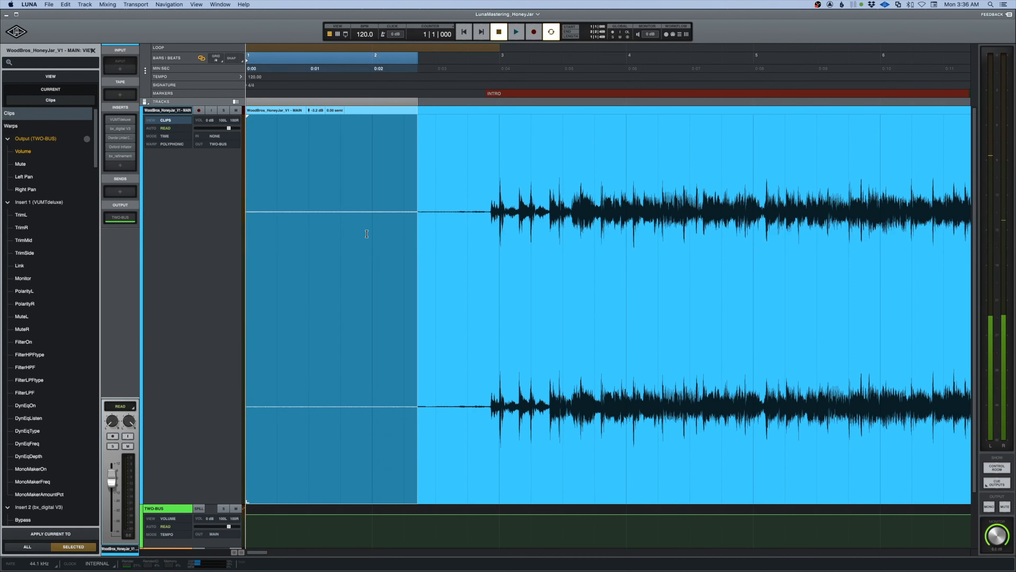
pyautogui.press('Delete')
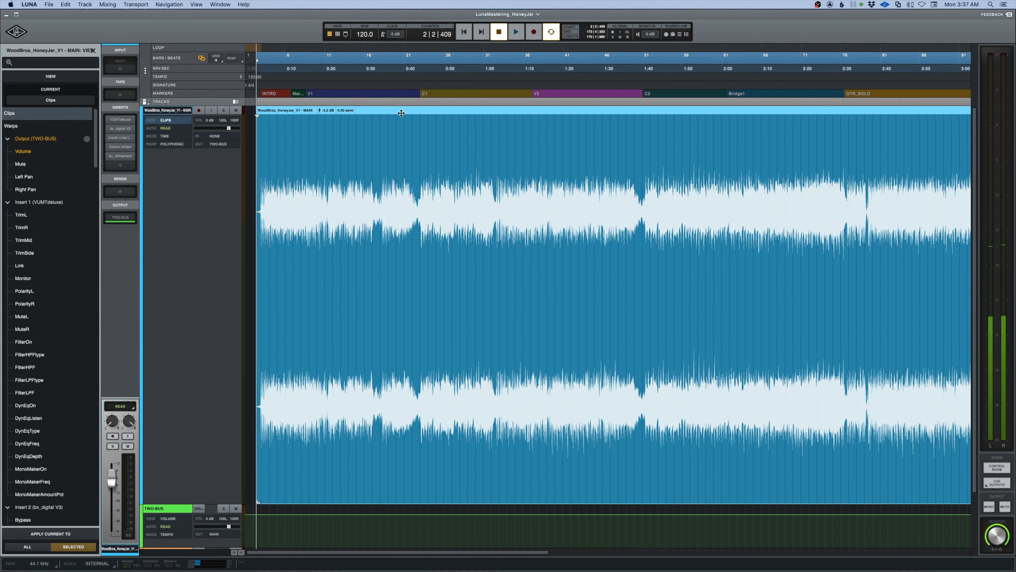
pyautogui.moveTo(401, 114); pyautogui.dragTo(375, 114)
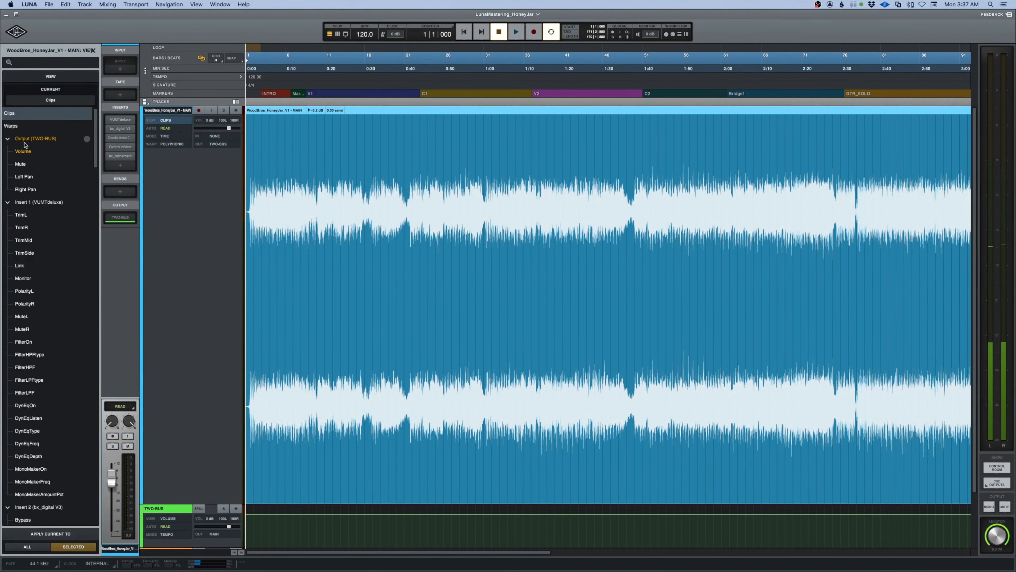
pyautogui.click(23, 152)
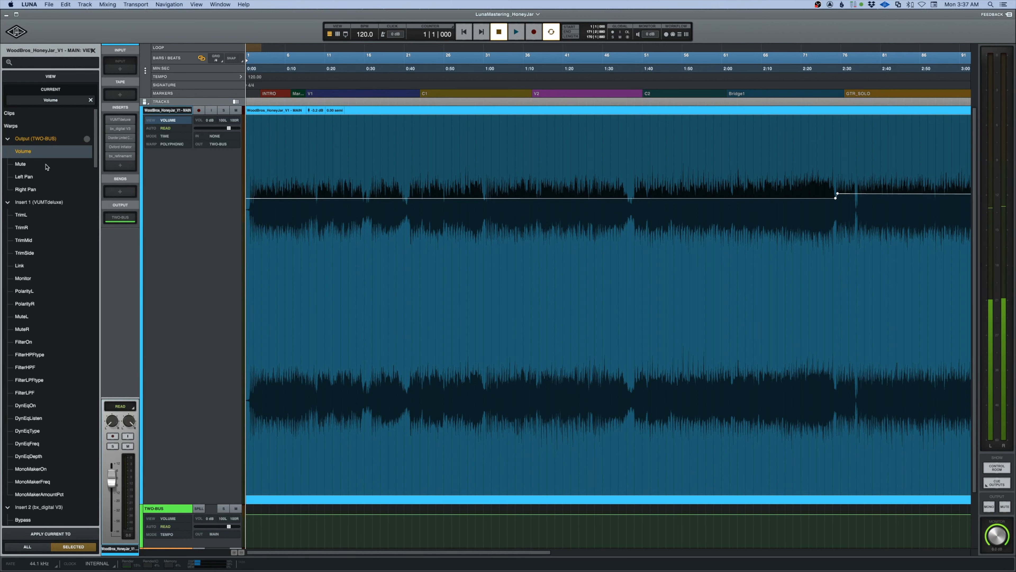
pyautogui.click(19, 114)
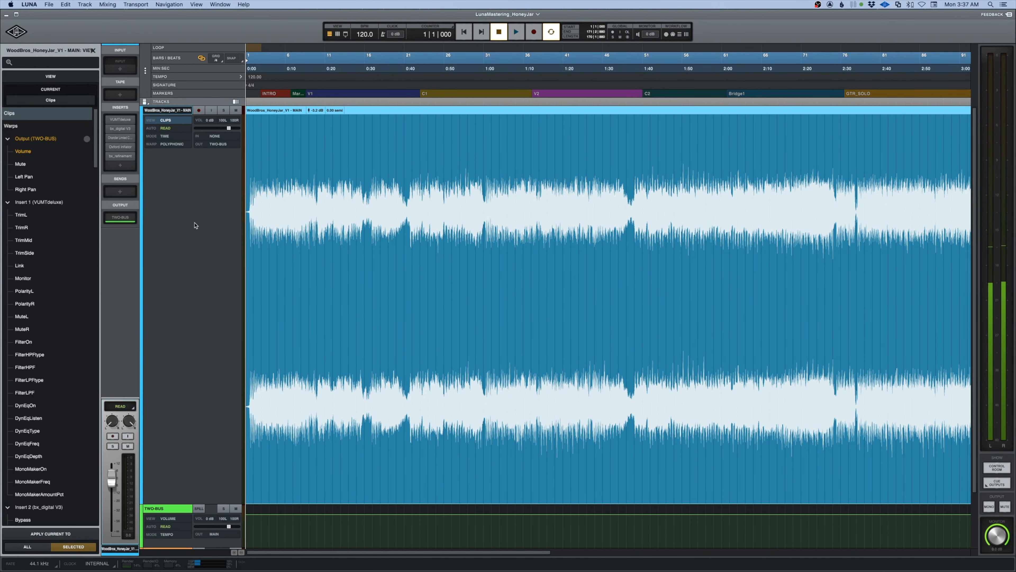
# Audition the moved clip's opening from bar 1, with the waveform before the first note displayed in detail.
pyautogui.press('t')
pyautogui.press('t')
pyautogui.press('t')
pyautogui.press('t')
pyautogui.press('t')
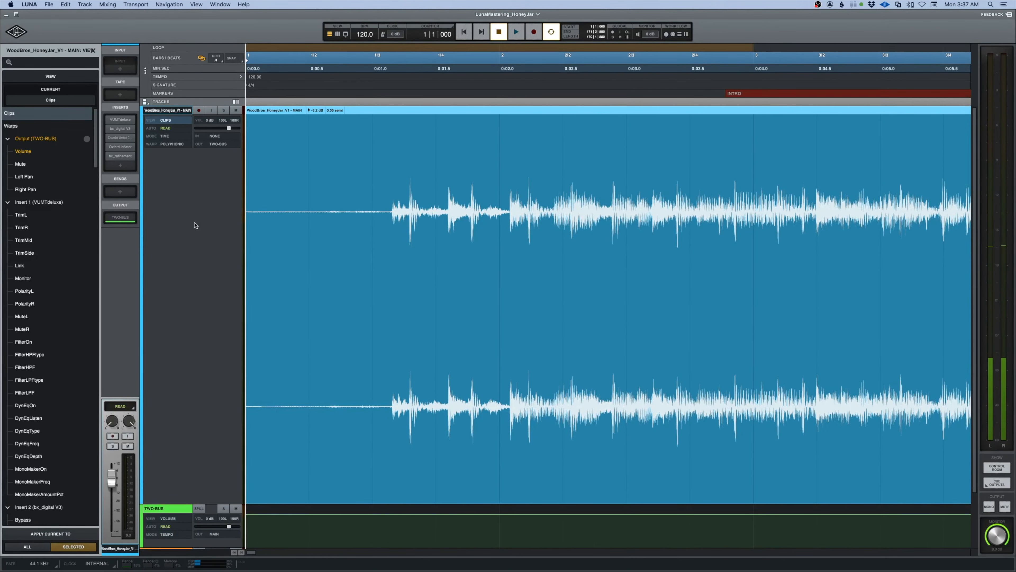
pyautogui.press('space')
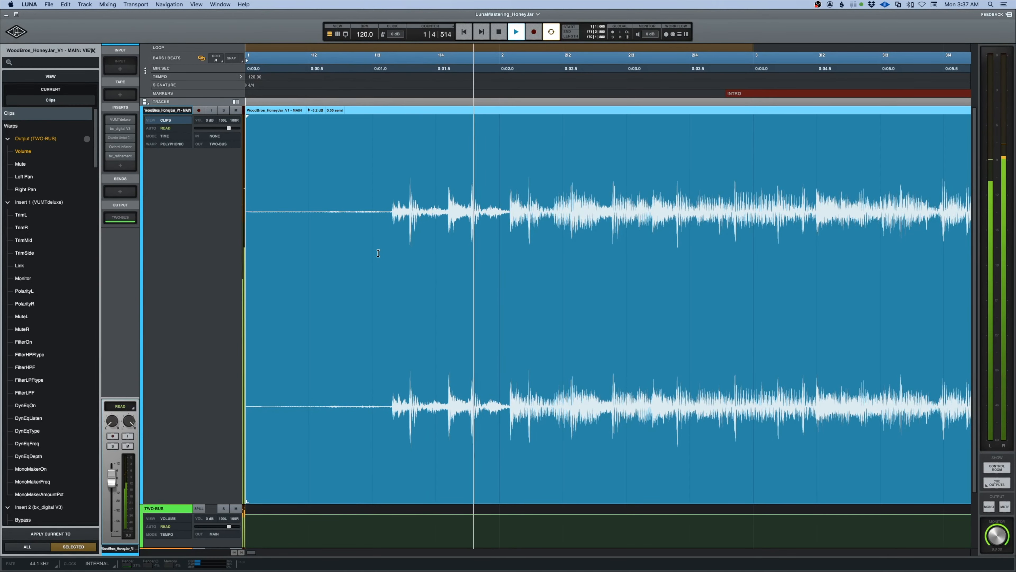
pyautogui.press('space')
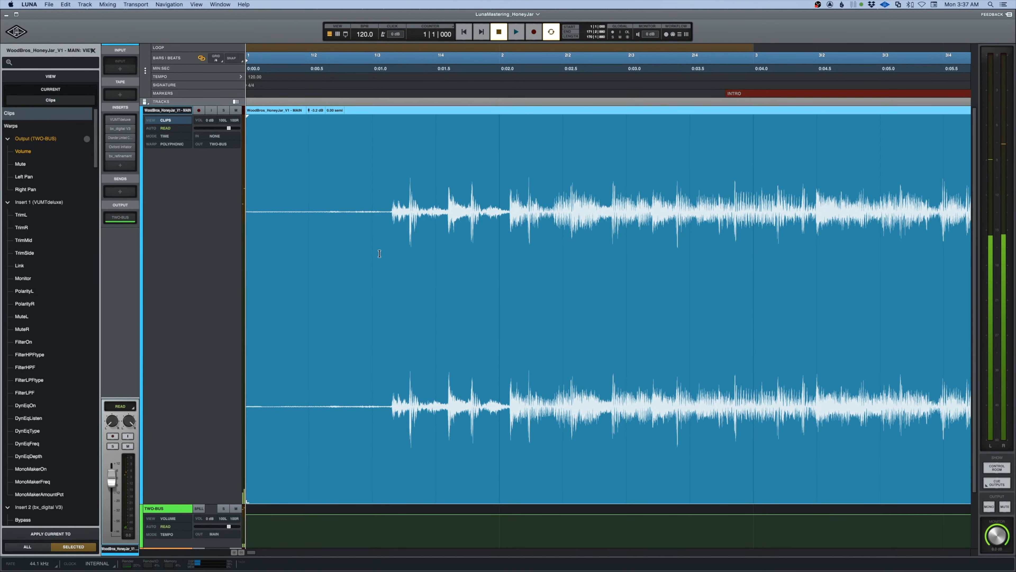
# Add a fade-in of about one second with a steep, late-rising curve at the clip's start, and audition it.
pyautogui.click(380, 254)
pyautogui.moveTo(380, 253); pyautogui.dragTo(228, 268)
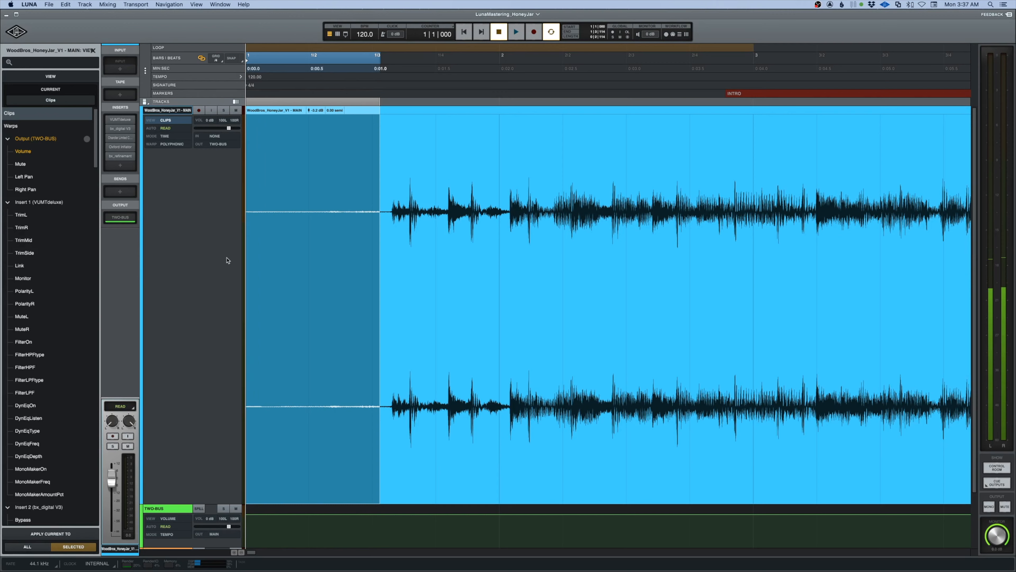
pyautogui.moveTo(247, 116); pyautogui.dragTo(391, 122)
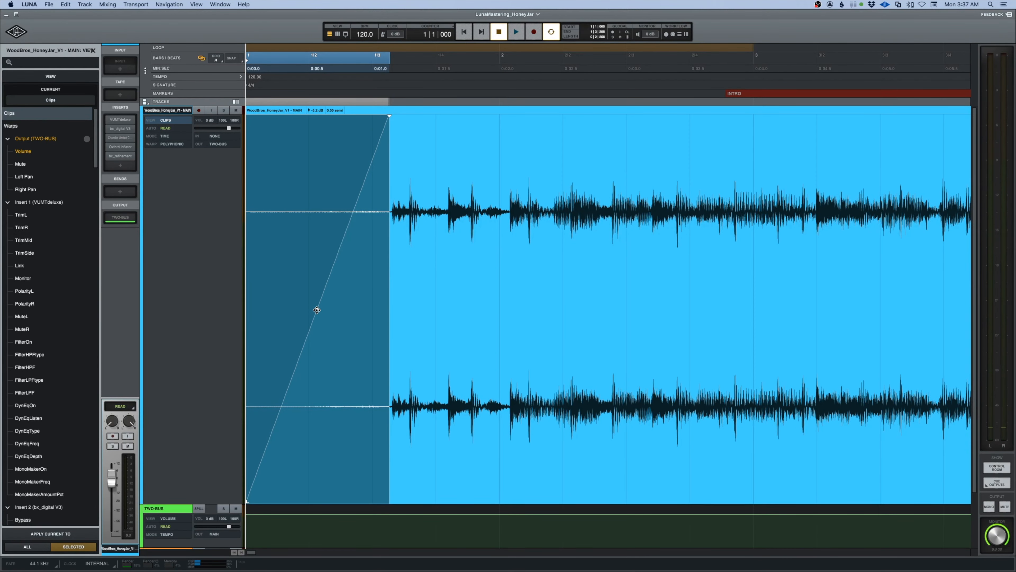
pyautogui.moveTo(317, 310); pyautogui.dragTo(340, 343)
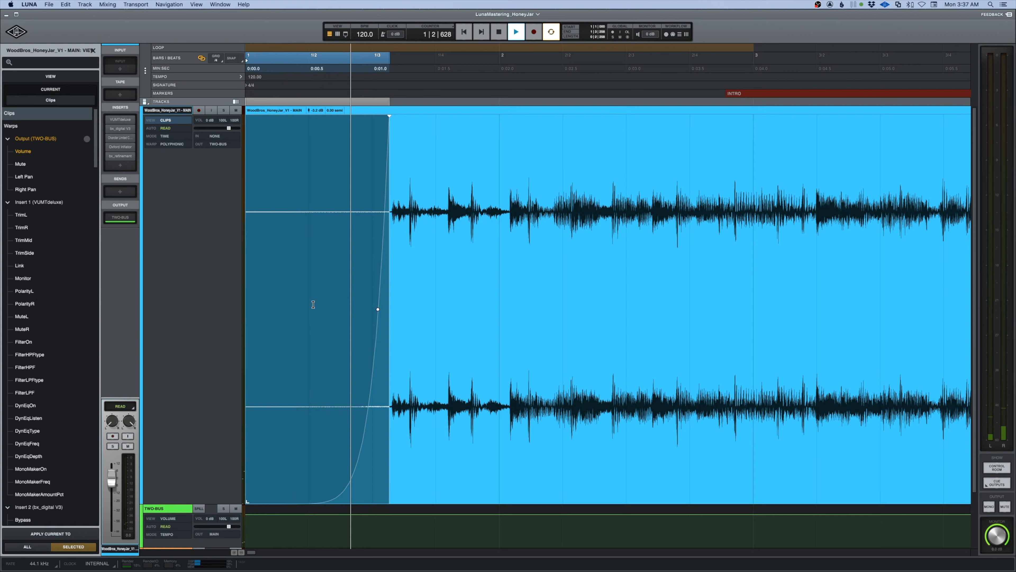
pyautogui.press('space')
pyautogui.click(304, 261)
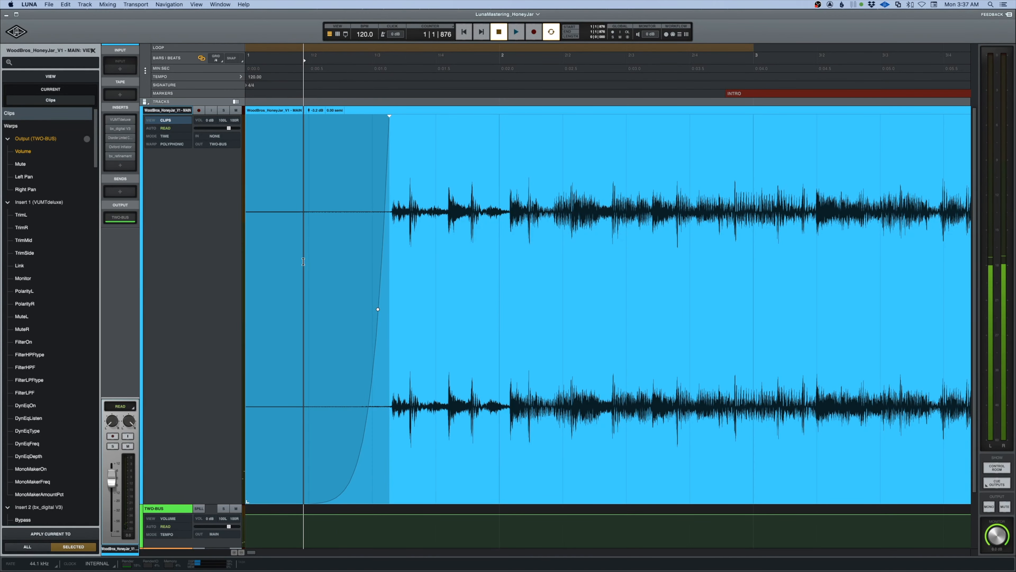
pyautogui.press('space')
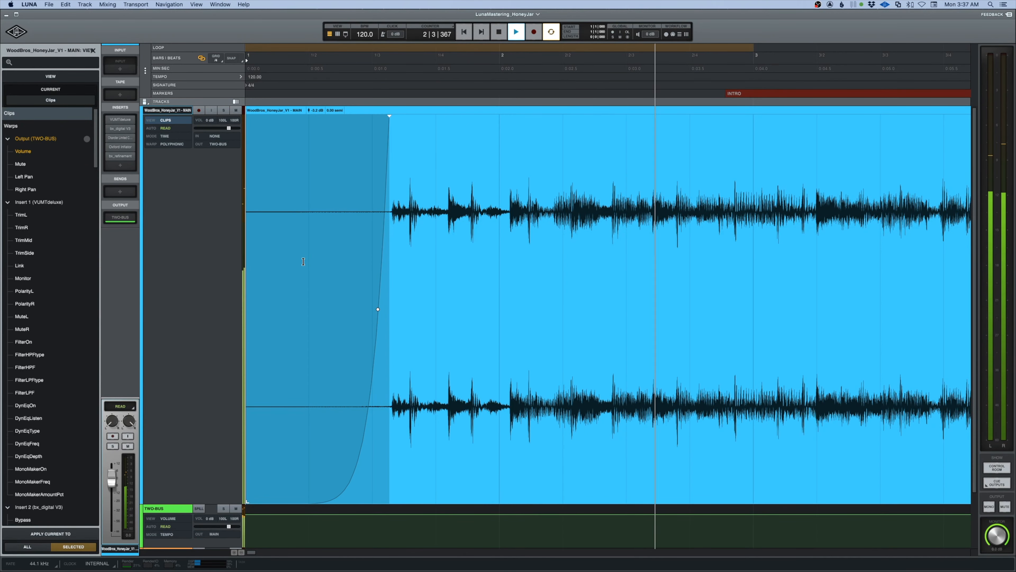
pyautogui.press('space')
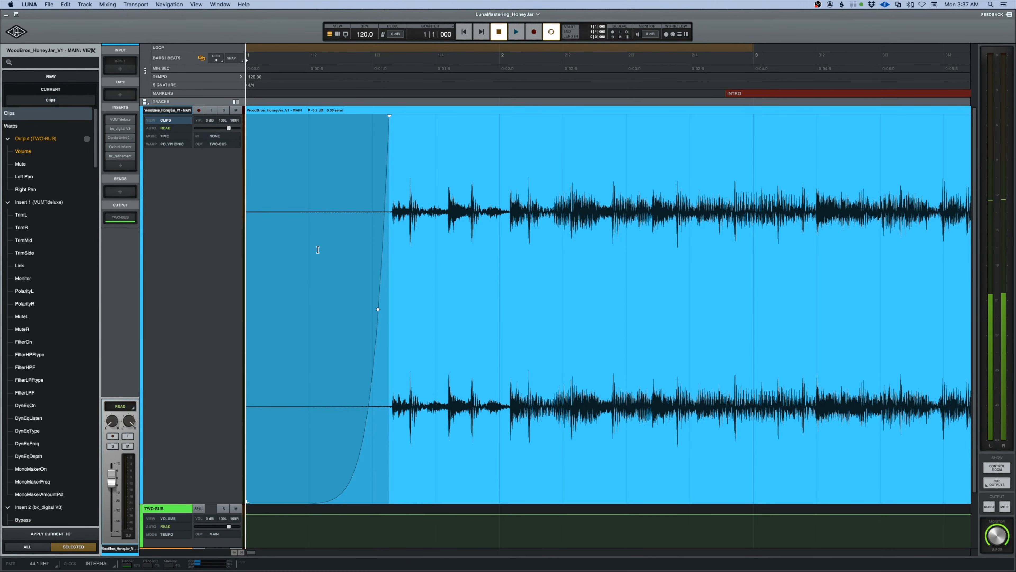
# Audition the end of OUTRO around bars 157 to 159 to find where the song's tail can be trimmed.
pyautogui.press('r')
pyautogui.press('r')
pyautogui.press('r')
pyautogui.press('r')
pyautogui.press('r')
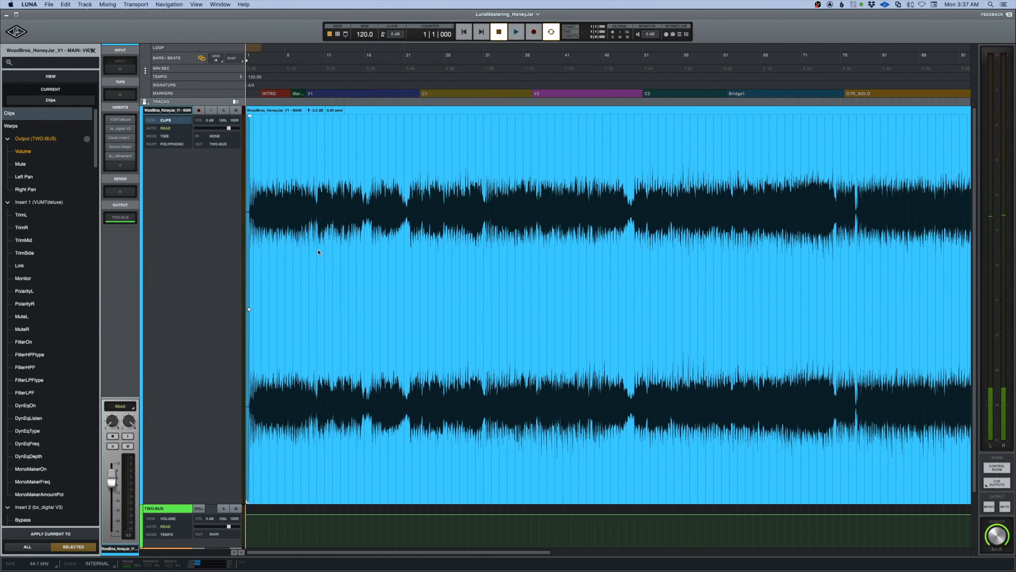
pyautogui.hscroll(15, 319, 251)
pyautogui.hscroll(5, 534, 235)
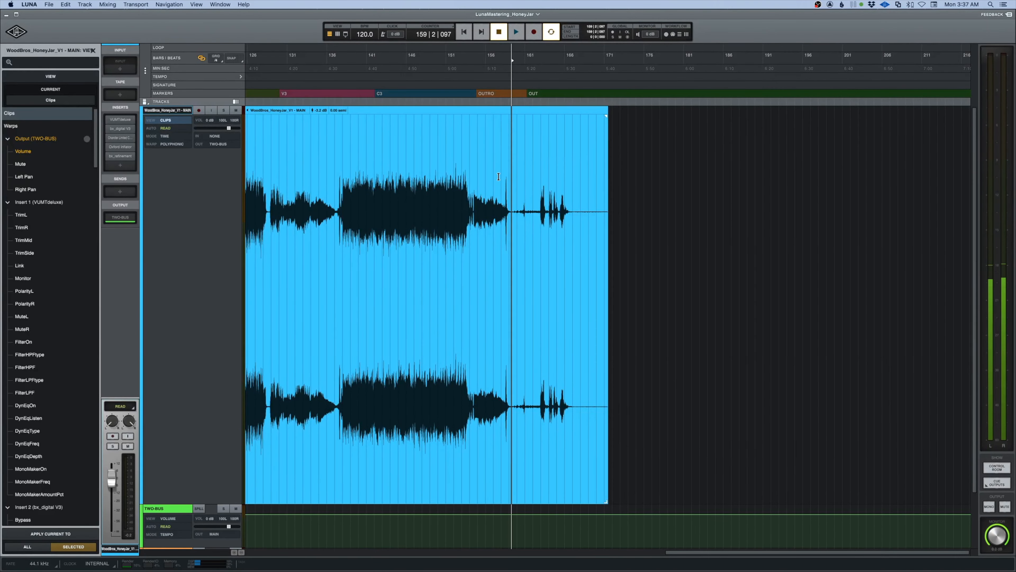
pyautogui.click(512, 187)
pyautogui.press('space')
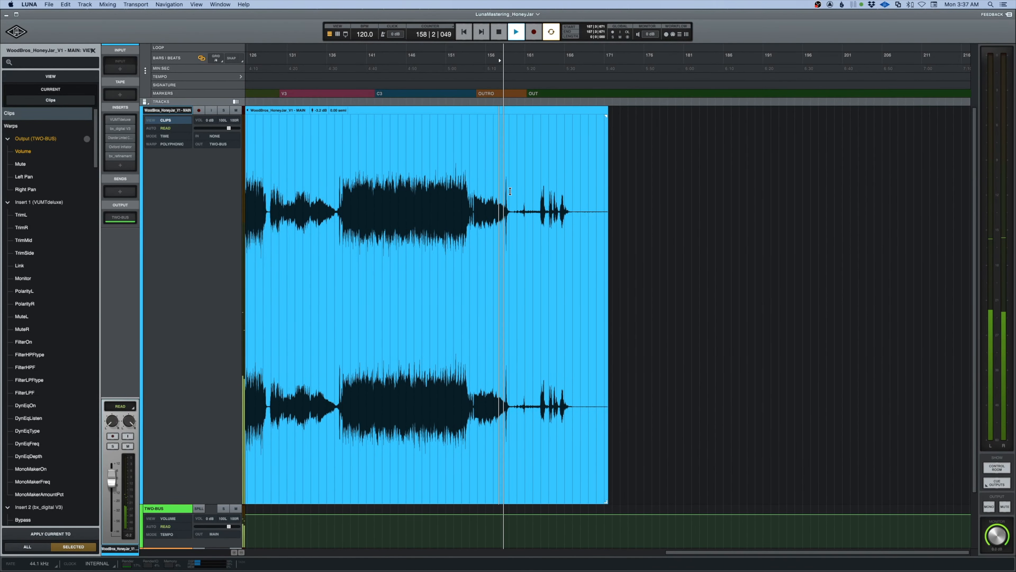
pyautogui.press('t')
pyautogui.press('t')
pyautogui.press('t')
pyautogui.press('space')
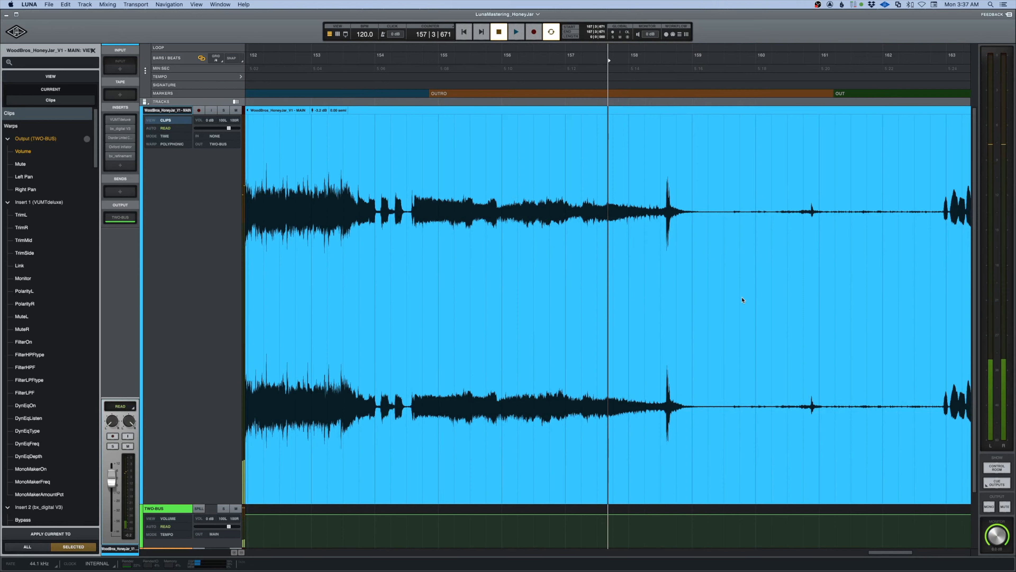
pyautogui.click(710, 238)
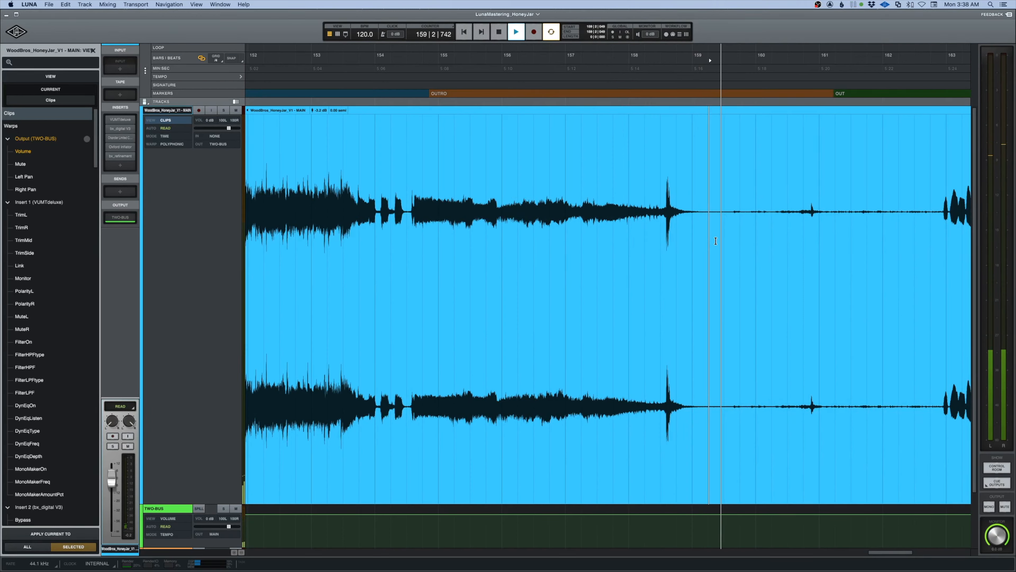
pyautogui.press('space')
# Split the clip at 159|3|530 in OUTRO and delete everything after the split.
pyautogui.click(733, 239)
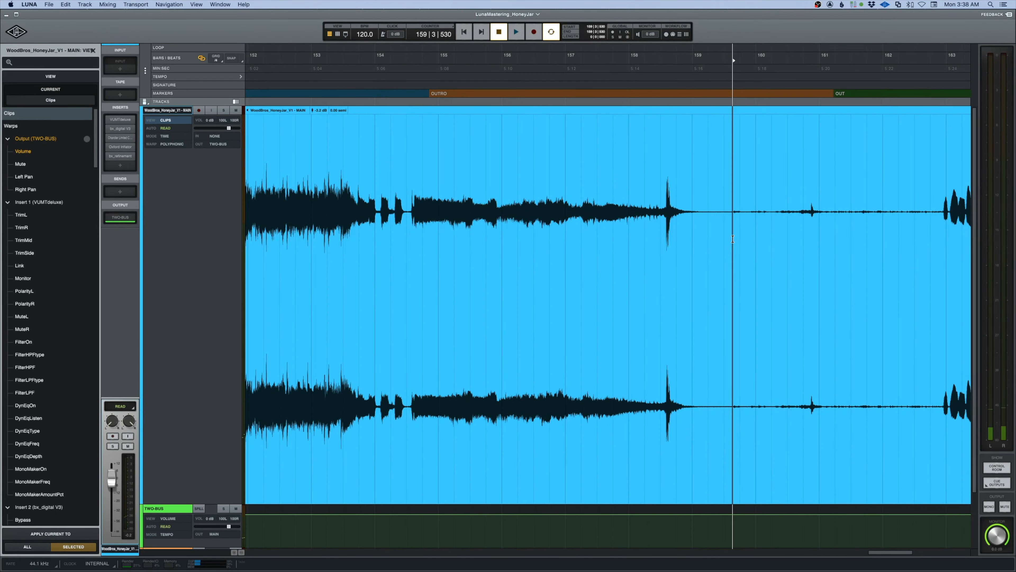
pyautogui.press('super+e')
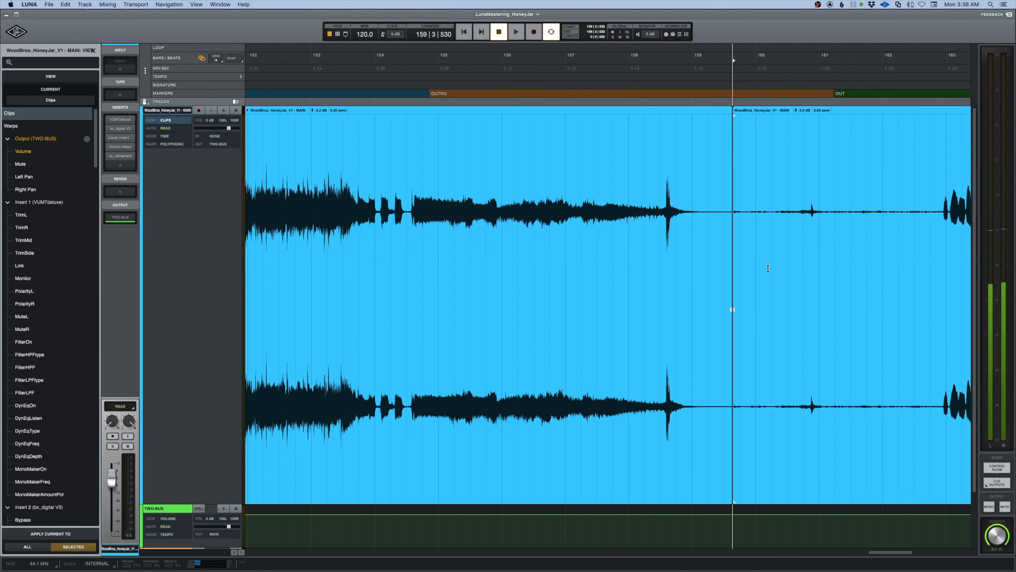
pyautogui.click(776, 309)
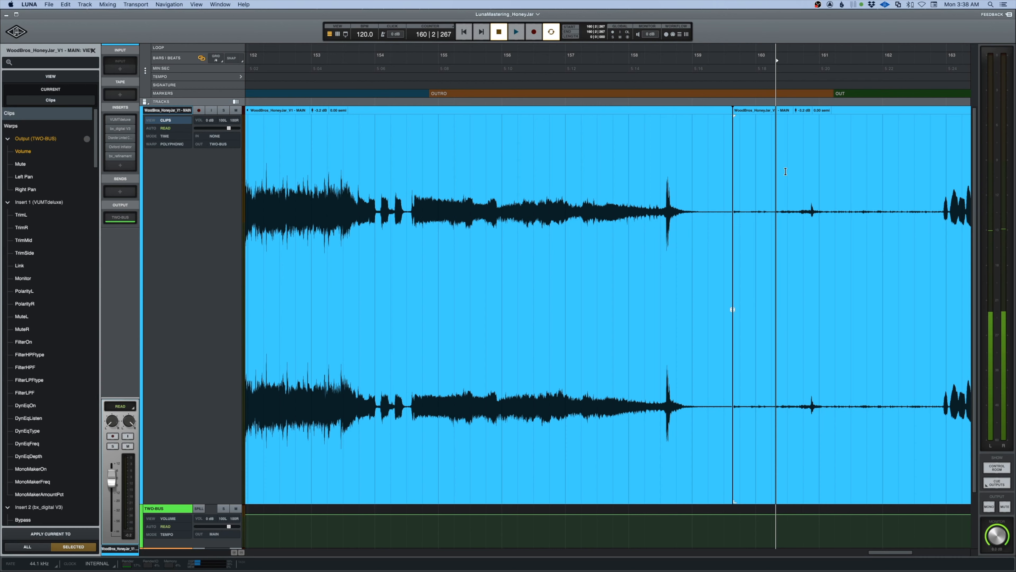
pyautogui.click(858, 113)
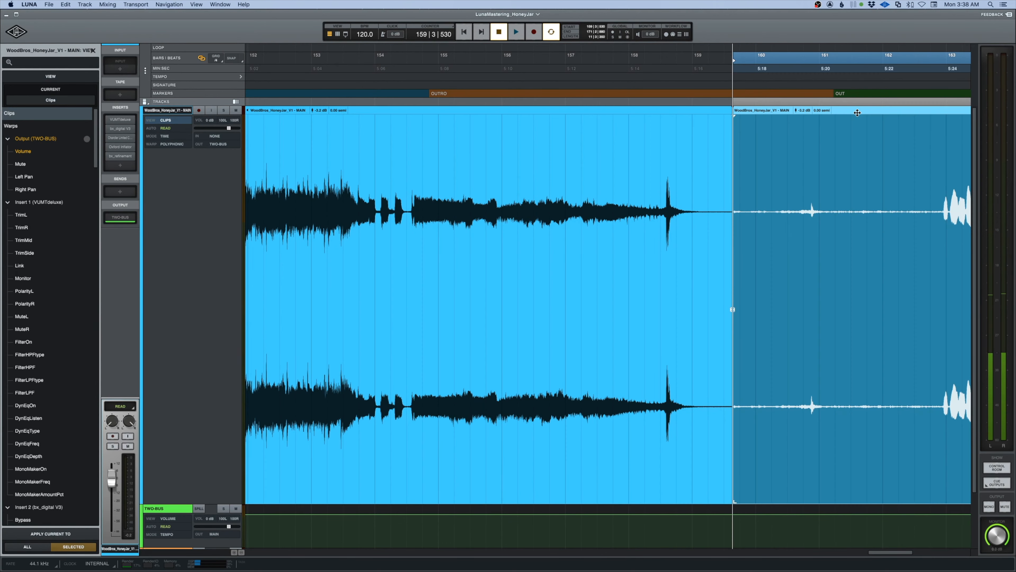
pyautogui.press('Delete')
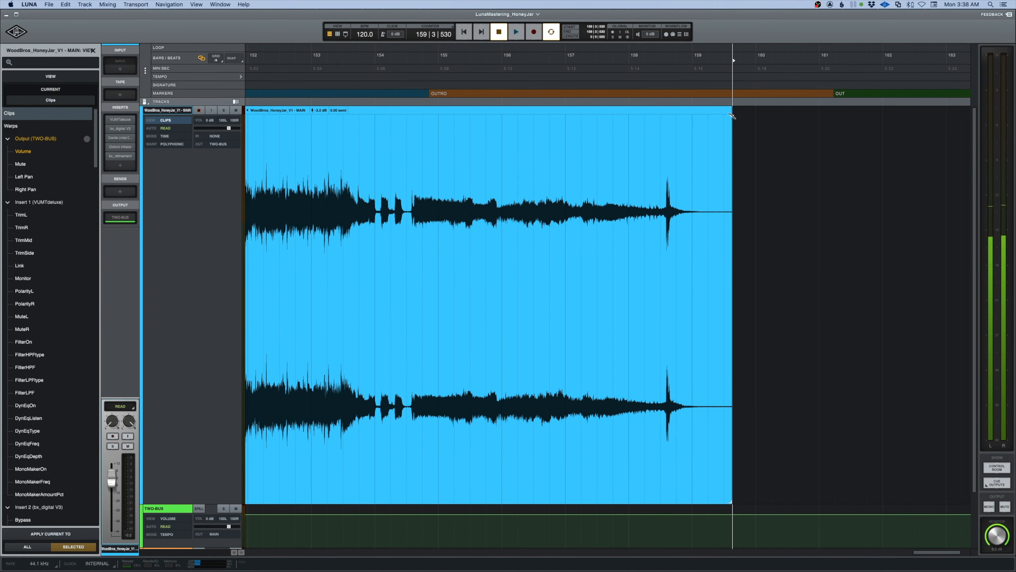
# Add a fade-out from 158|4|385 to the clip's end, with a curve that drops quickly at first.
pyautogui.moveTo(732, 116); pyautogui.dragTo(683, 118)
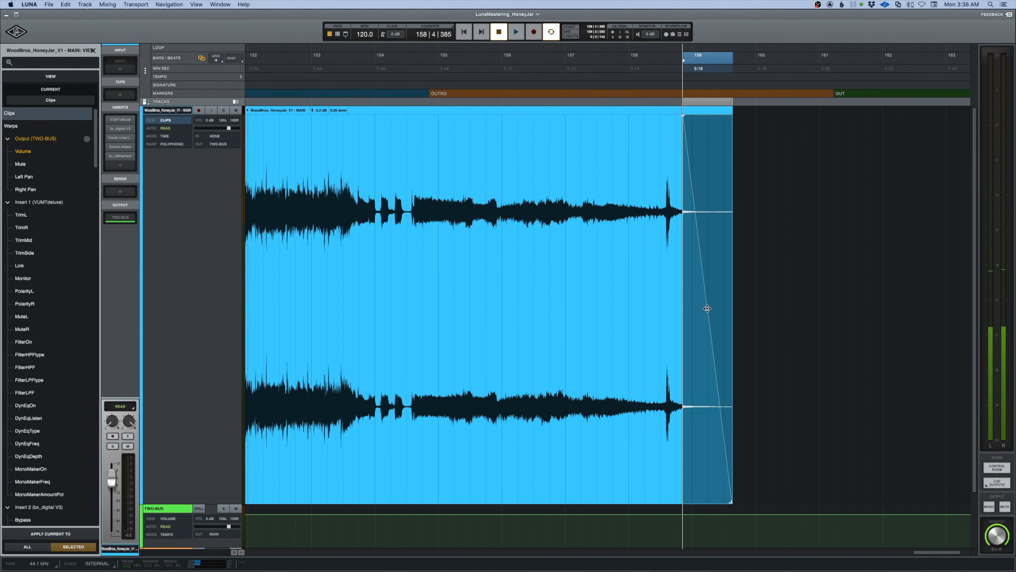
pyautogui.moveTo(706, 340); pyautogui.dragTo(705, 442)
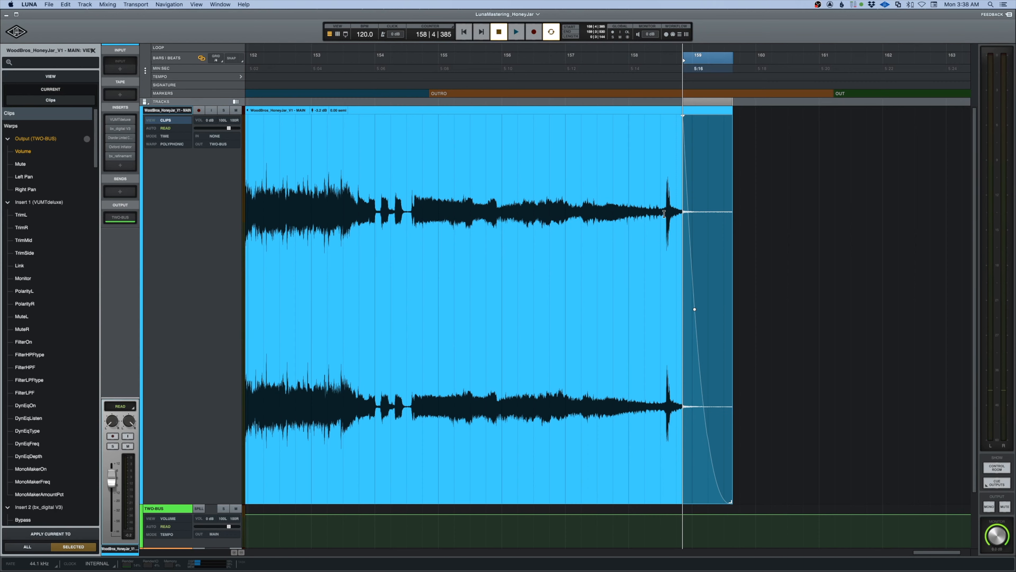
# Audition the fade-out from about bar 158 through the clip's end, and review the trimmed clip across the full song length.
pyautogui.click(627, 204)
pyautogui.press('space')
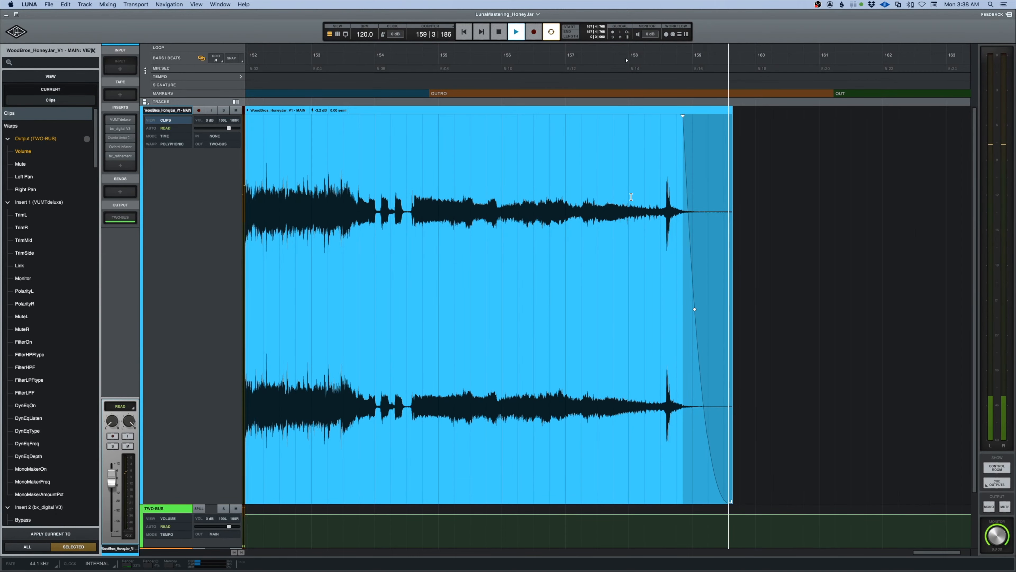
pyautogui.press('space')
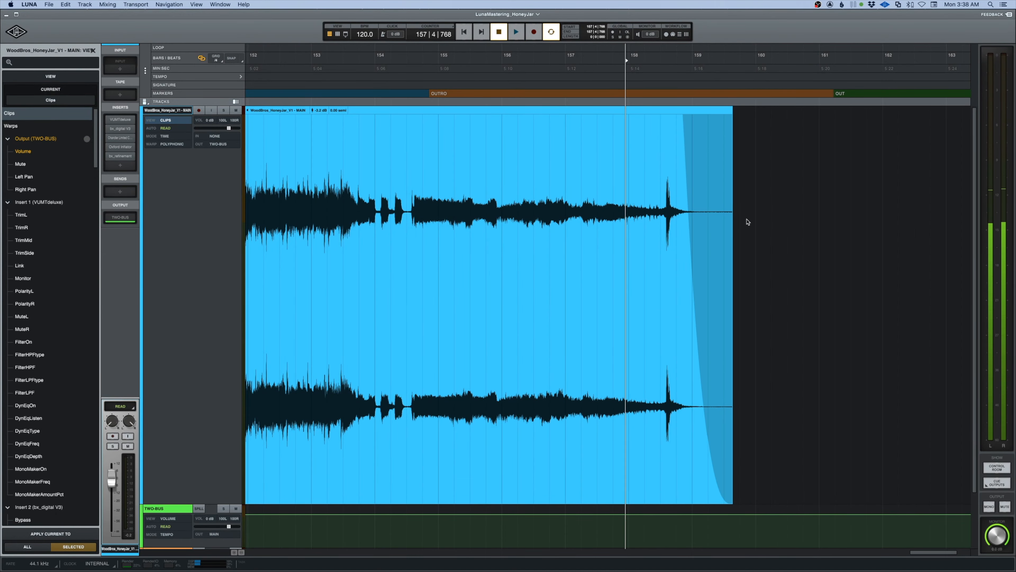
pyautogui.press('r')
pyautogui.press('r')
pyautogui.hscroll(-20, 747, 221)
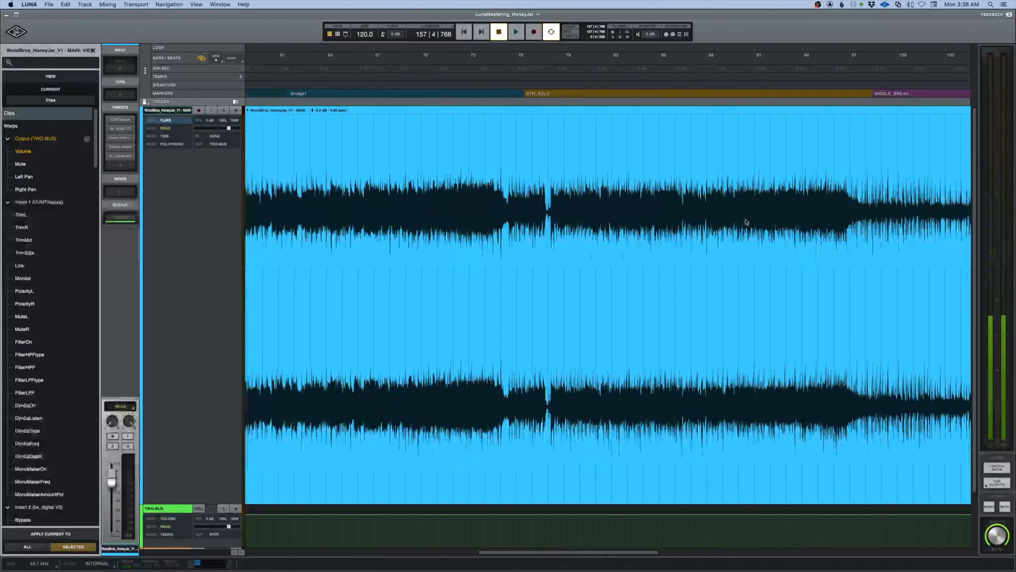
pyautogui.hscroll(-15, 747, 222)
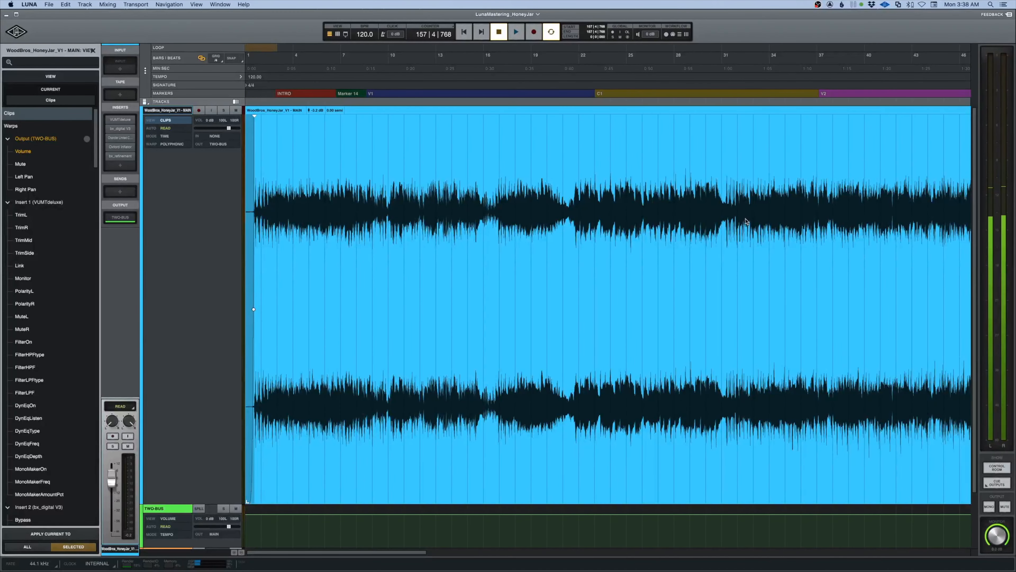
pyautogui.press('r')
pyautogui.press('r')
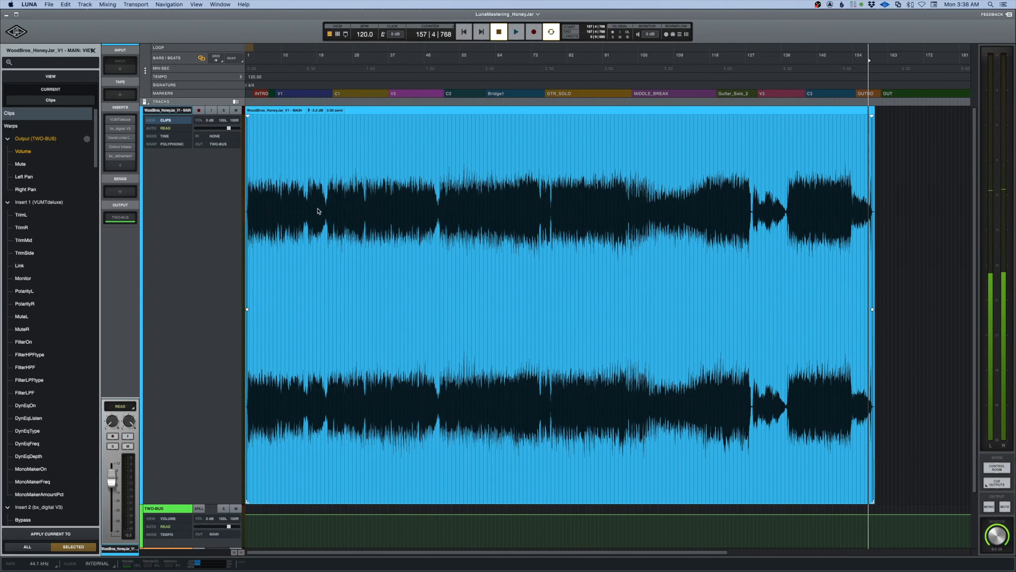
# Check the AURoundTripAAC insert on TWO-BUS in the mixer, and reset the MAIN fader to unity gain.
pyautogui.press('super+equal')
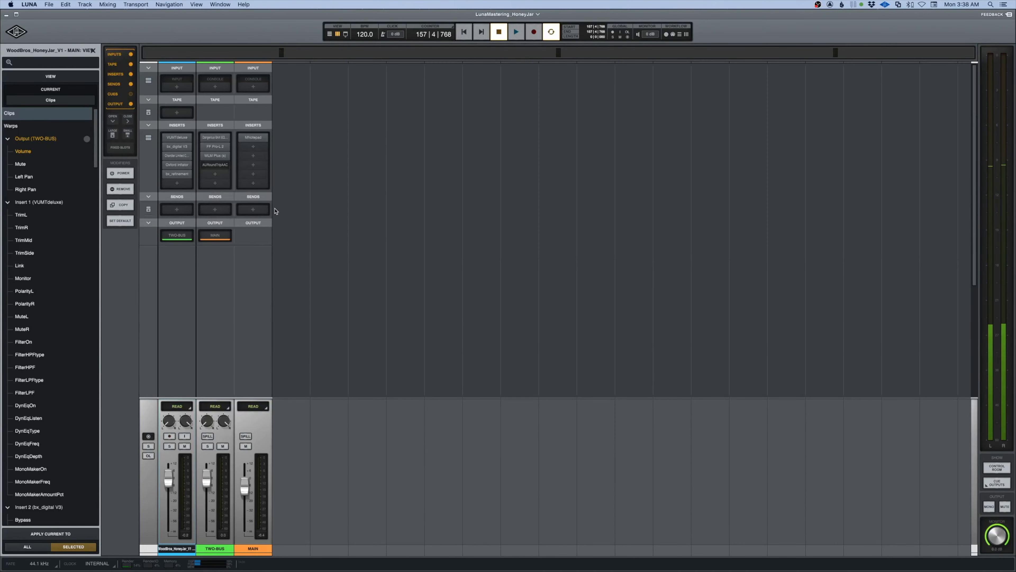
pyautogui.click(215, 165)
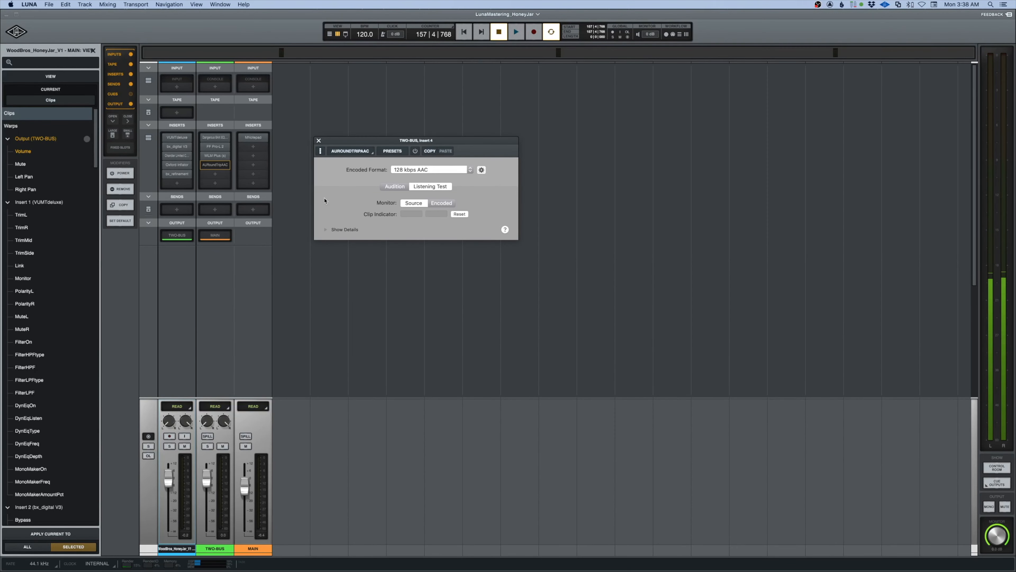
pyautogui.click(319, 141)
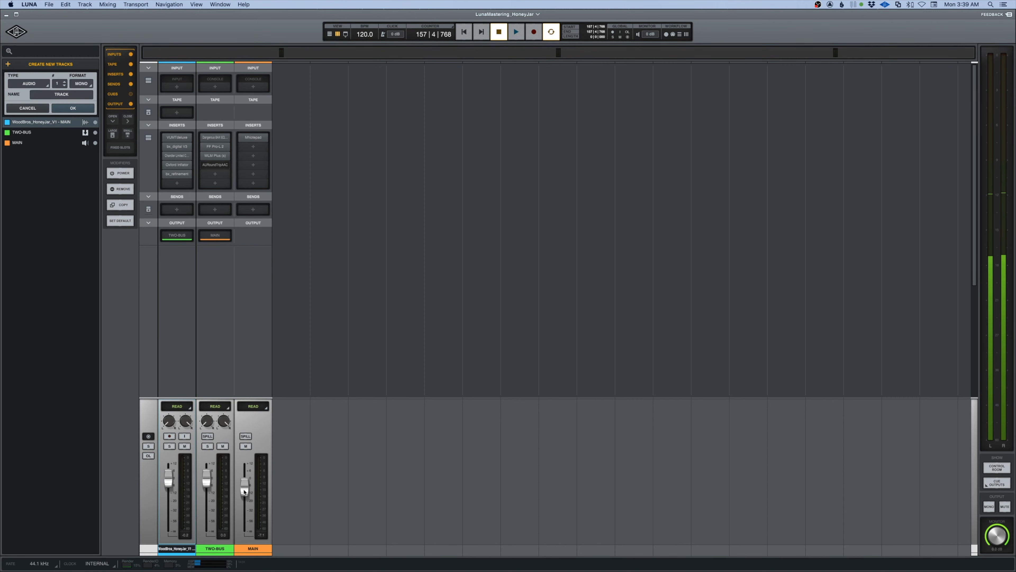
pyautogui.keyDown('alt'); pyautogui.click(245, 491); pyautogui.keyUp('alt')
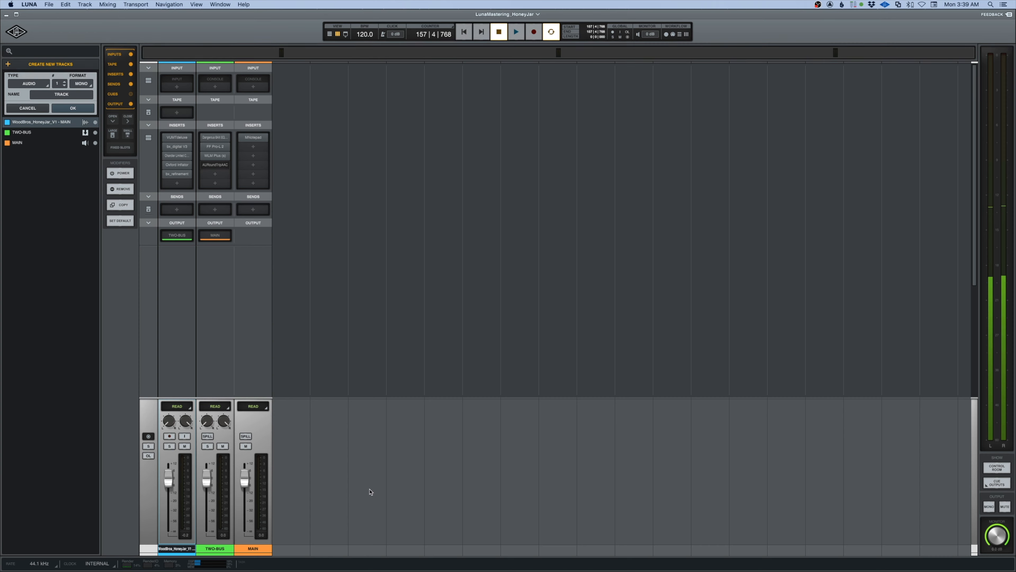
# Set up a mixdown export with MAIN as its only source.
pyautogui.click(48, 4)
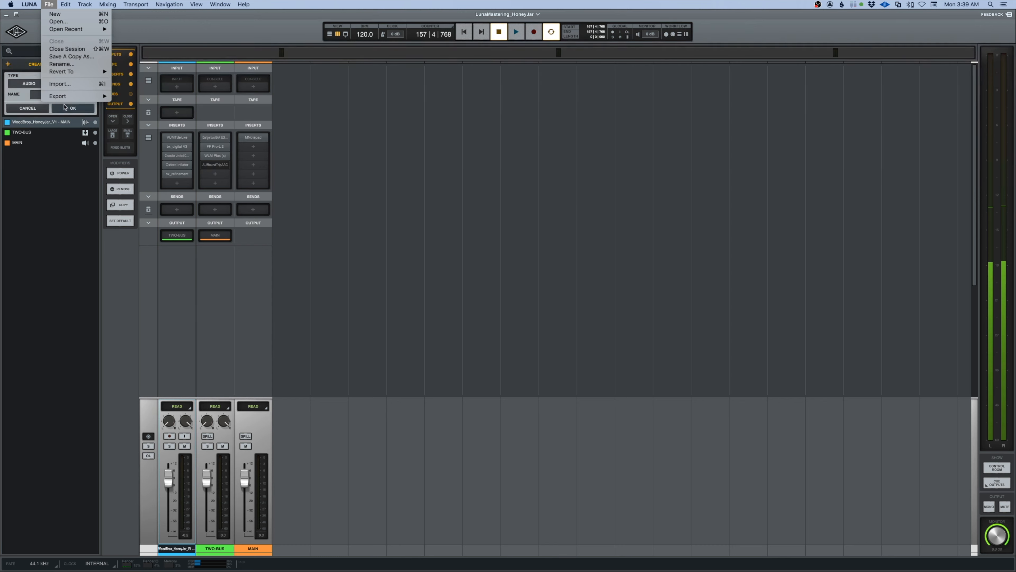
pyautogui.moveTo(64, 97)
pyautogui.click(133, 97)
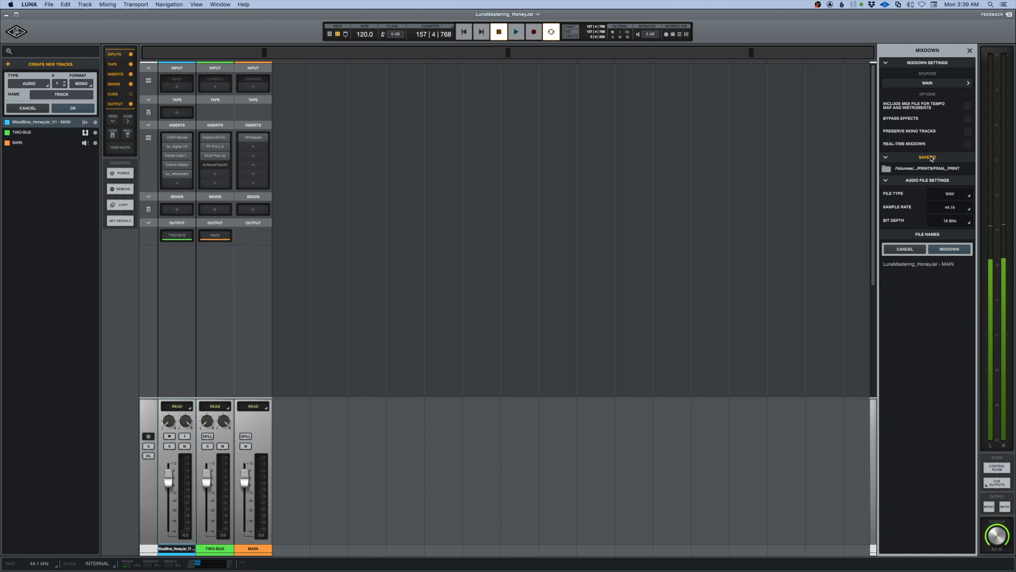
pyautogui.click(972, 82)
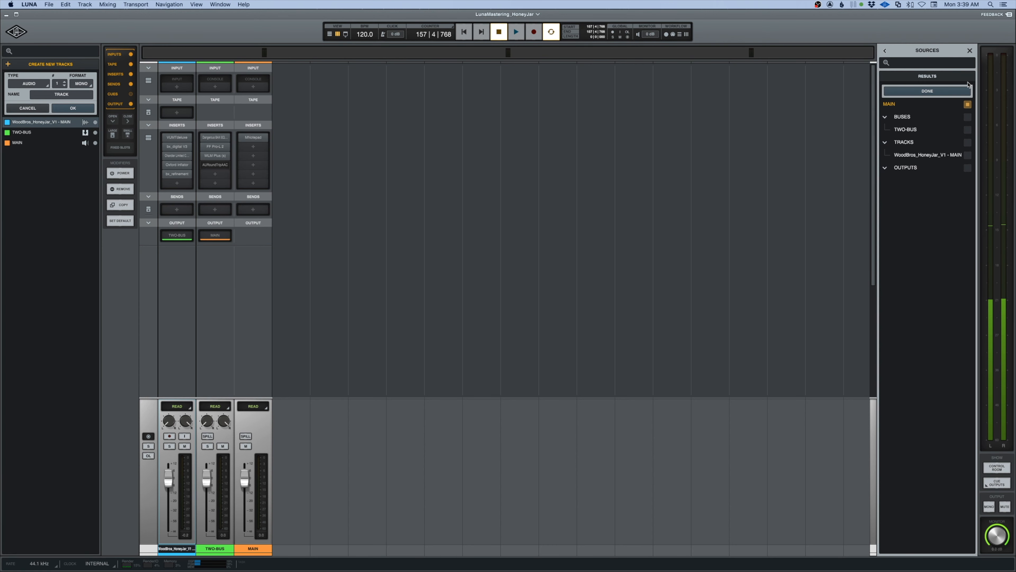
pyautogui.click(941, 92)
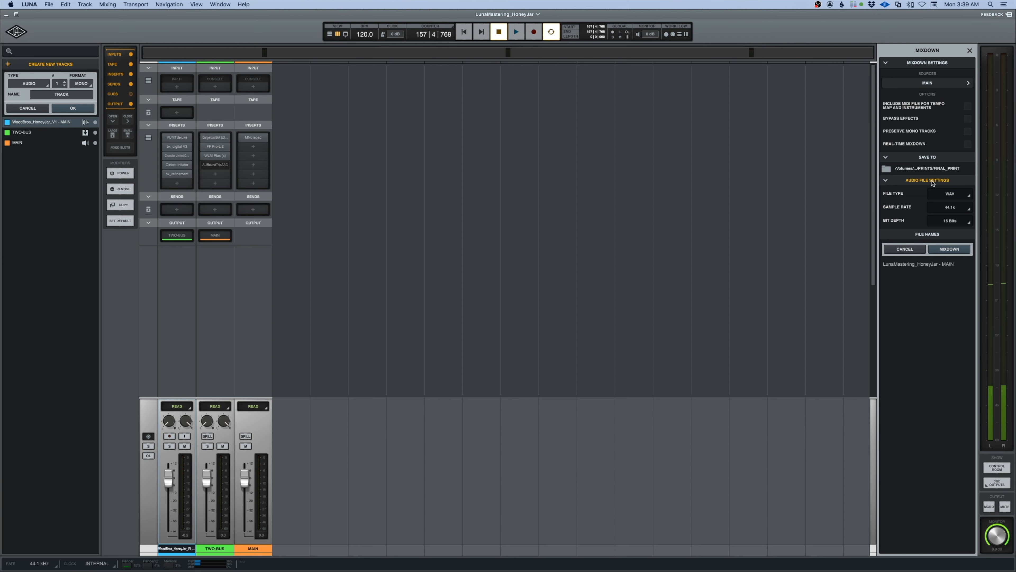